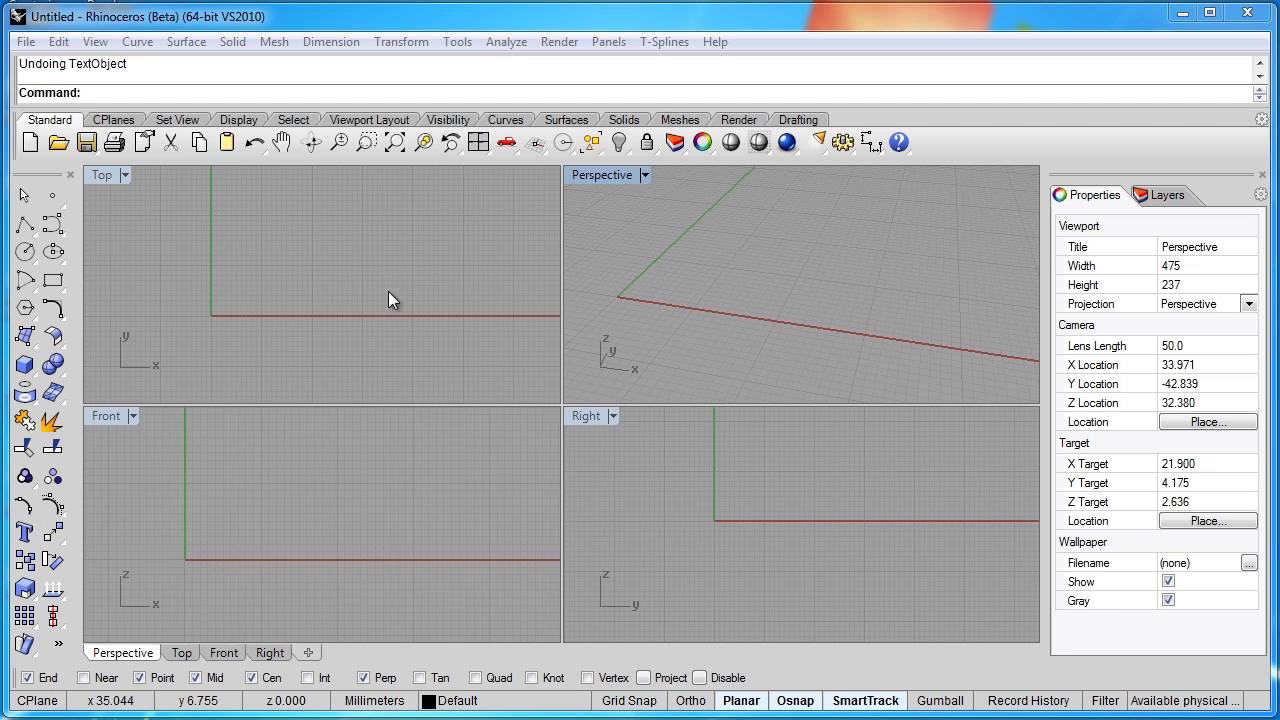
- Change the Rhino text's solid thickness from 2 to 3 and place it at the origin
left_click(25, 533)
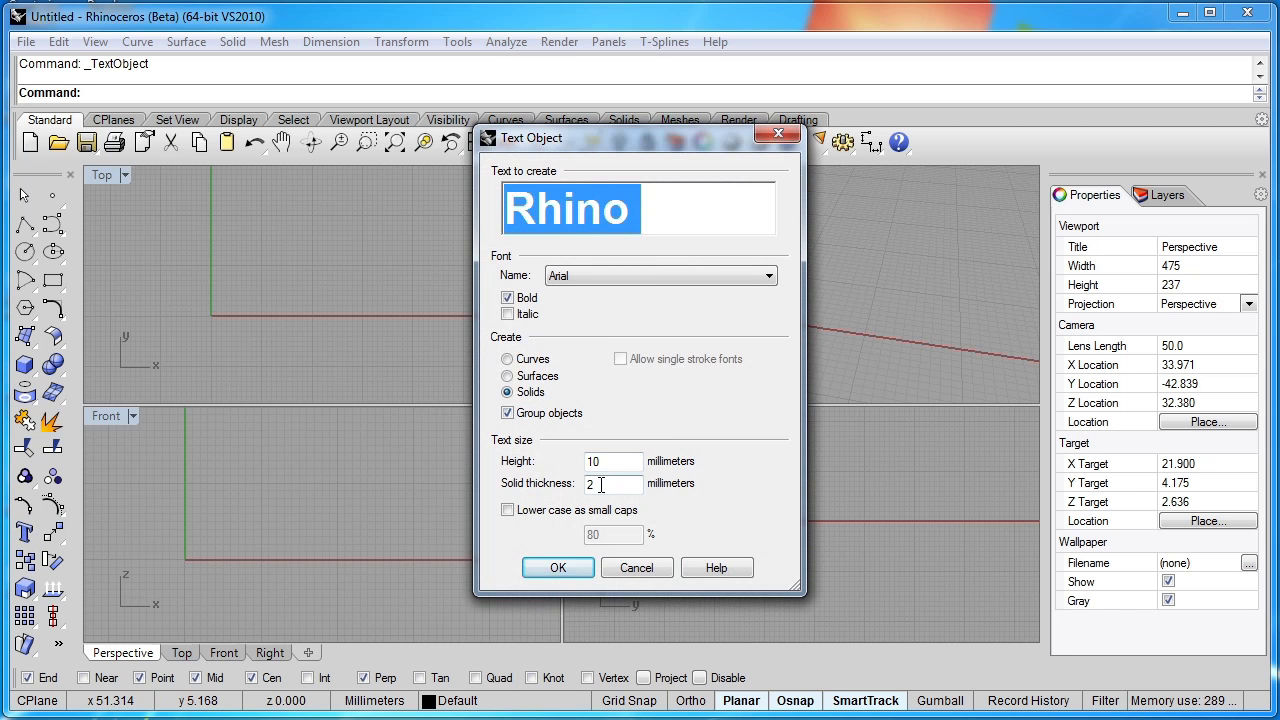
left_click(600, 485)
double_click(600, 485)
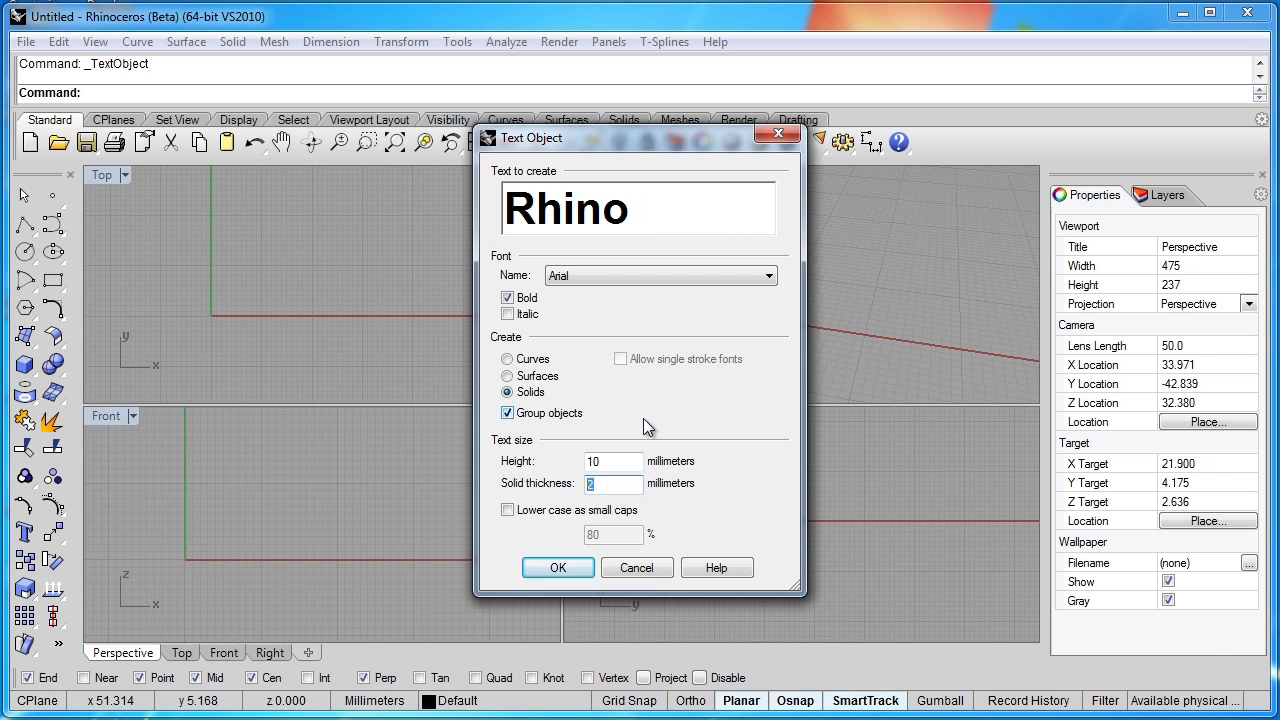
type("3")
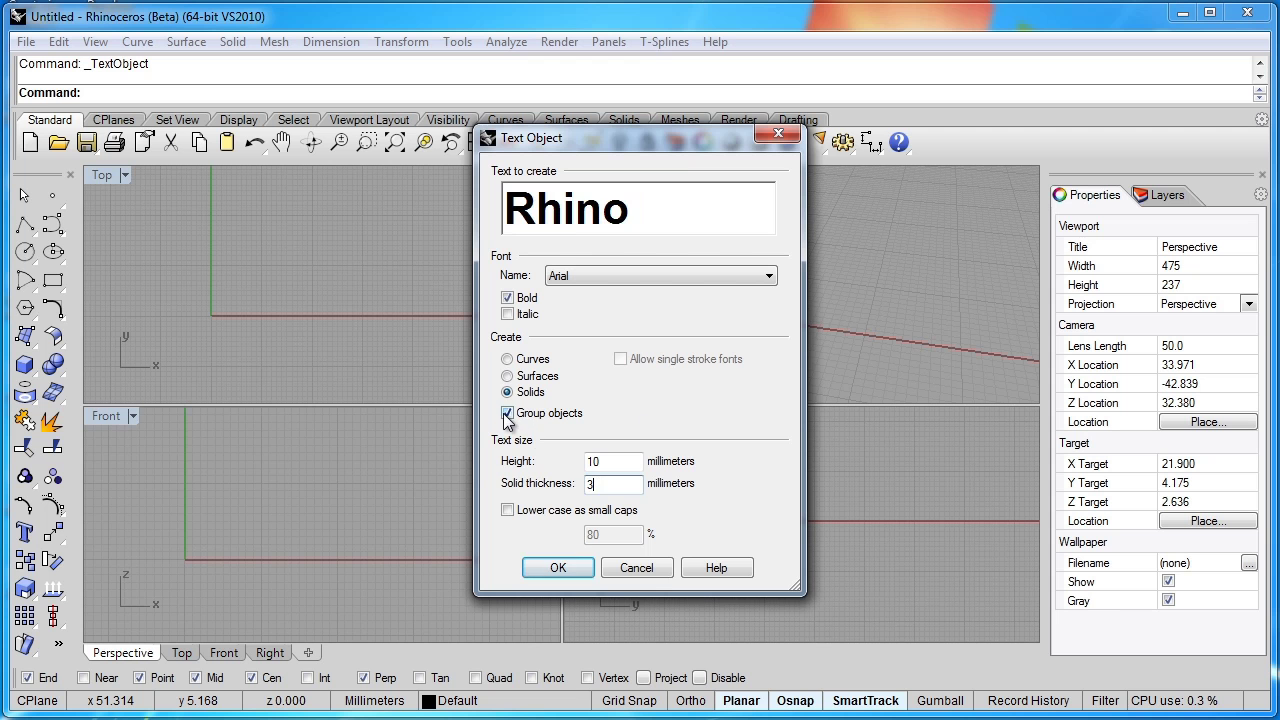
left_click(562, 568)
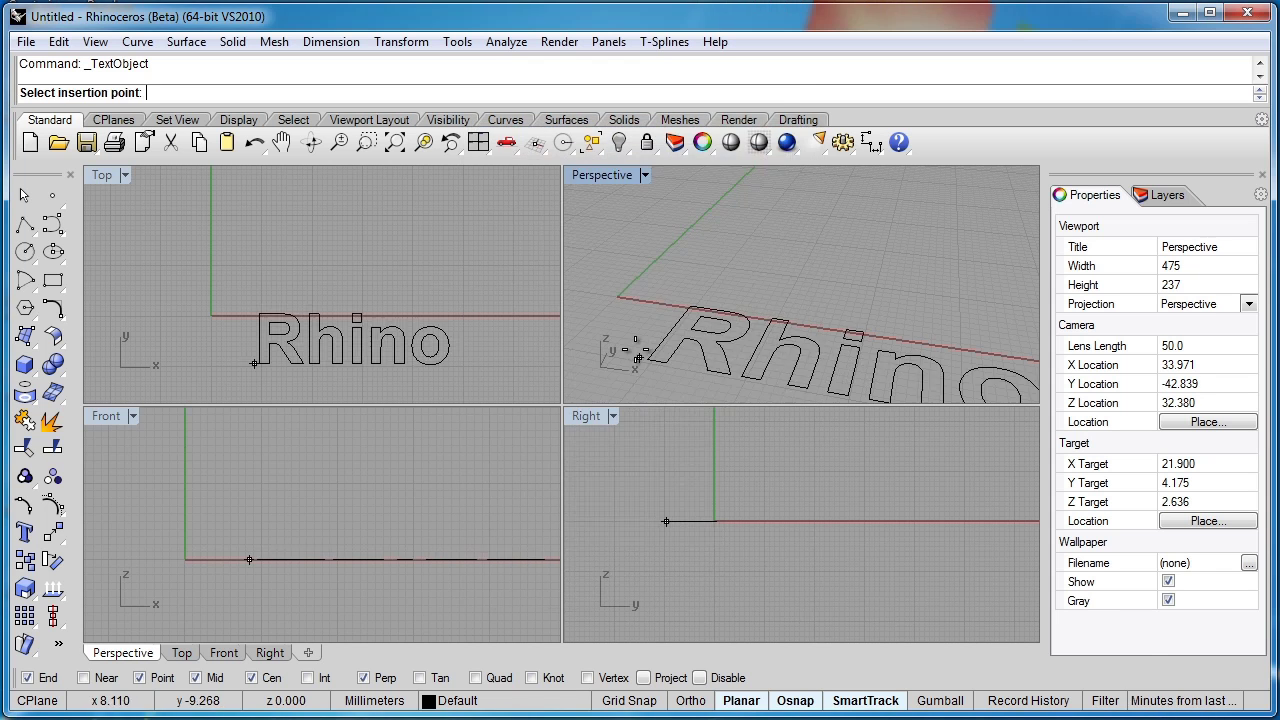
type("0")
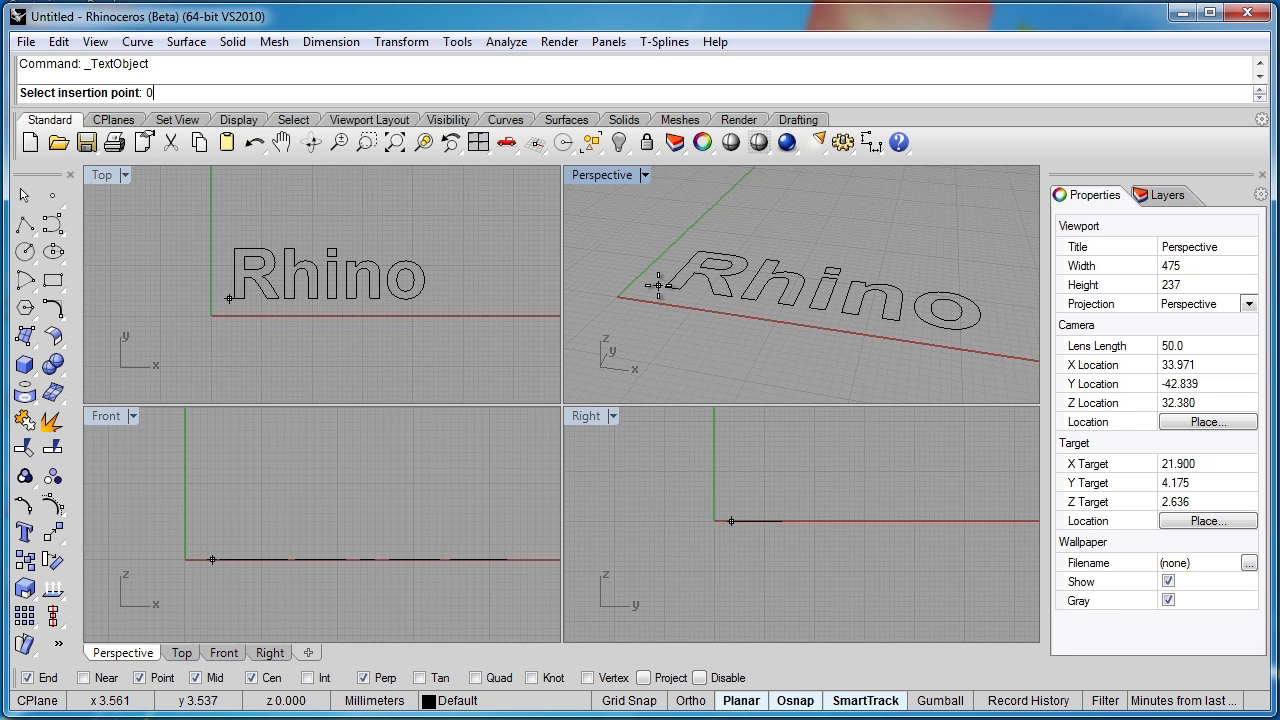
key("Return")
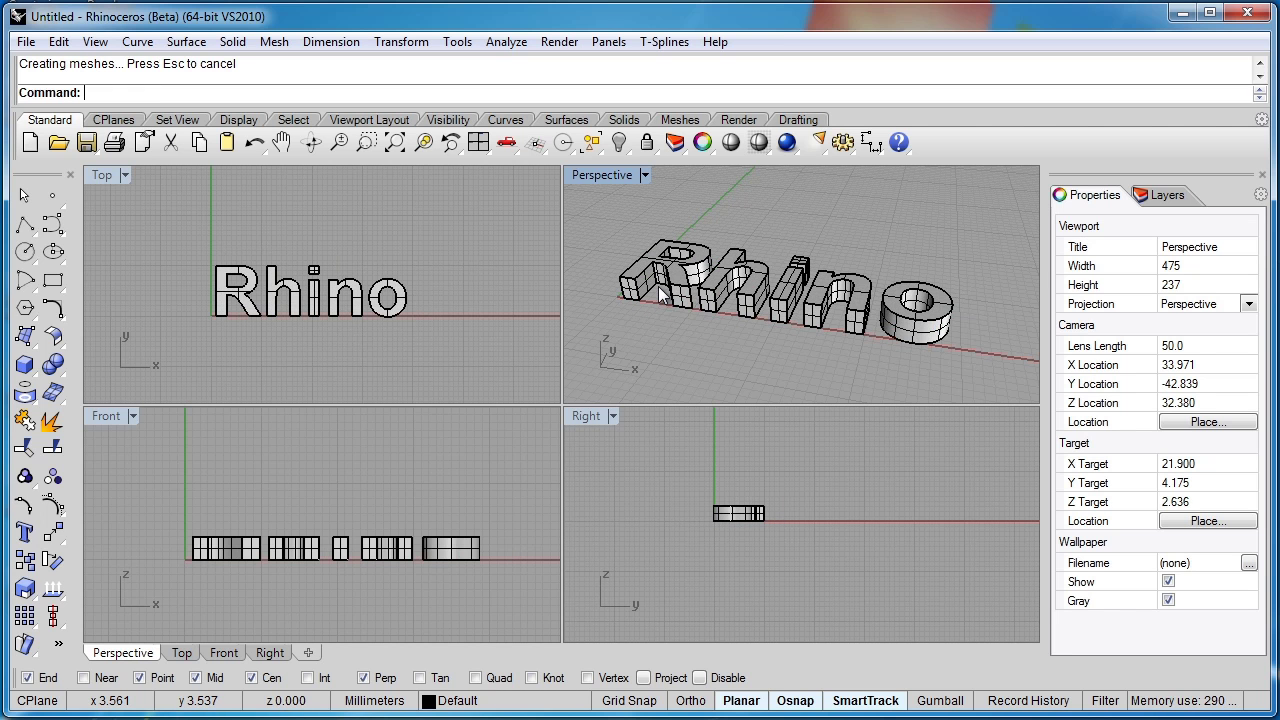
- Select all six letters and rotate them 90° upright about the origin
right_click_drag(658, 291, 737, 301)
key("ctrl+a")
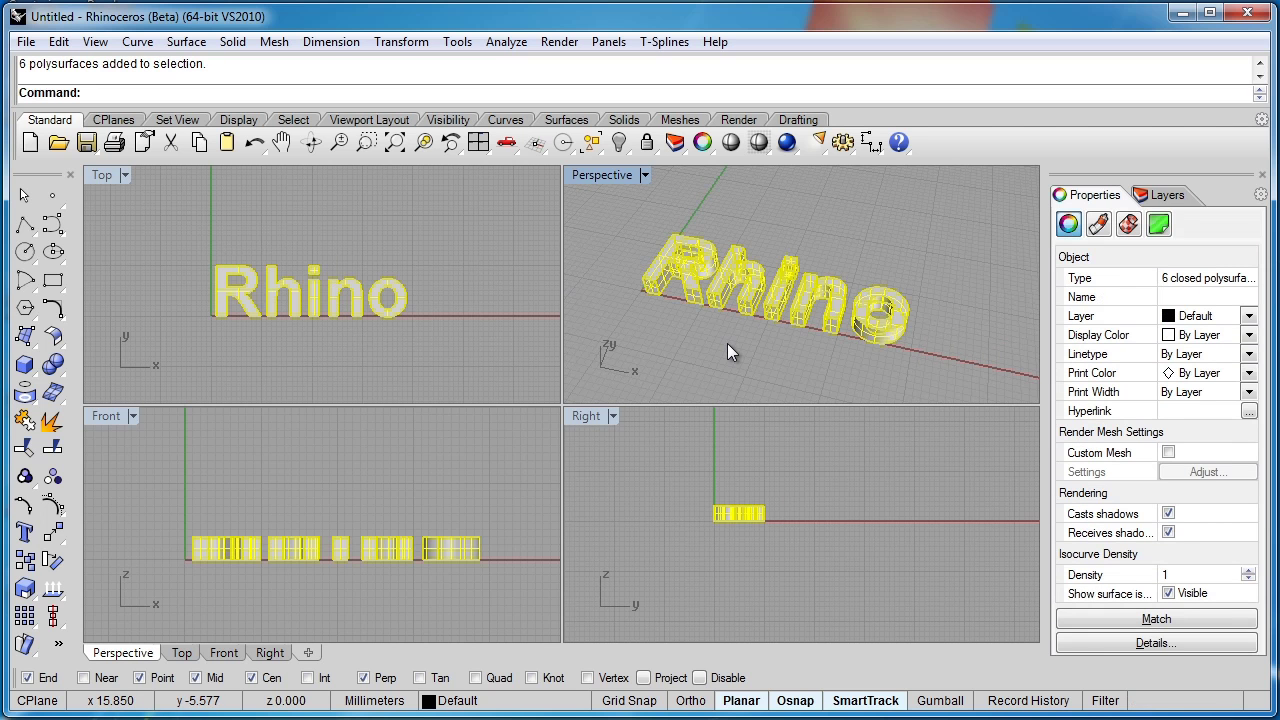
left_click(727, 343)
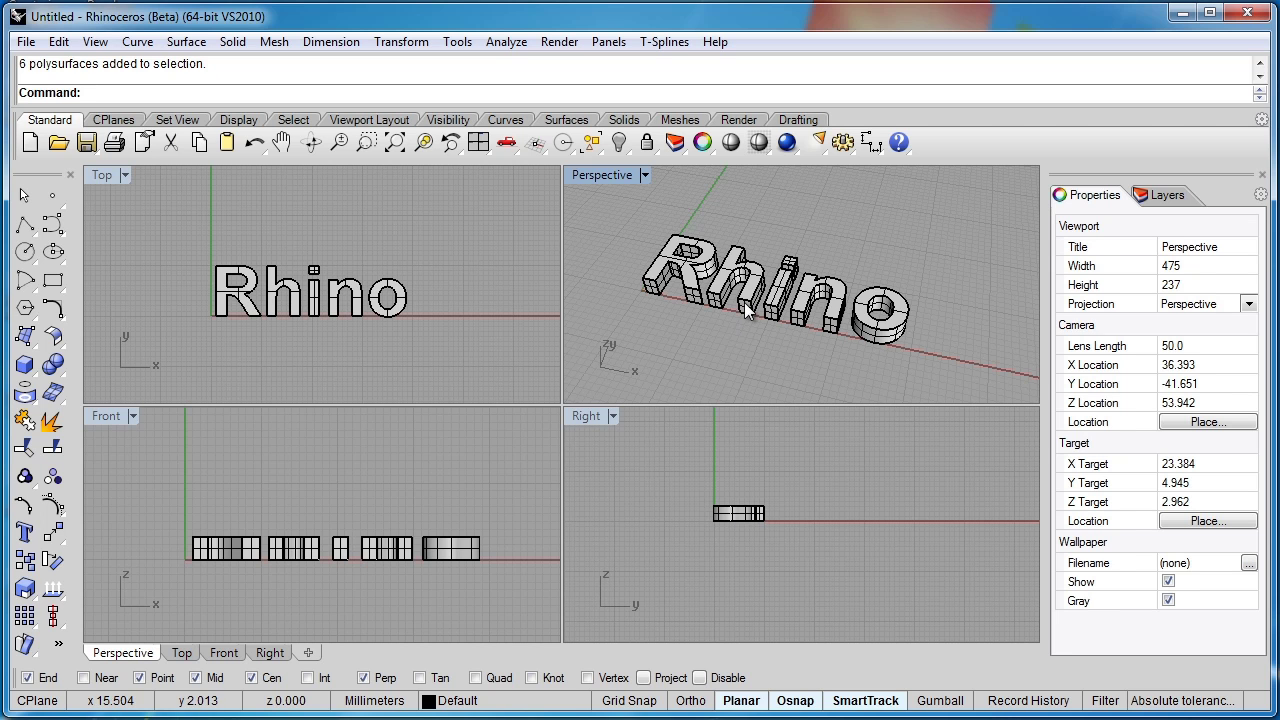
key("ctrl+a")
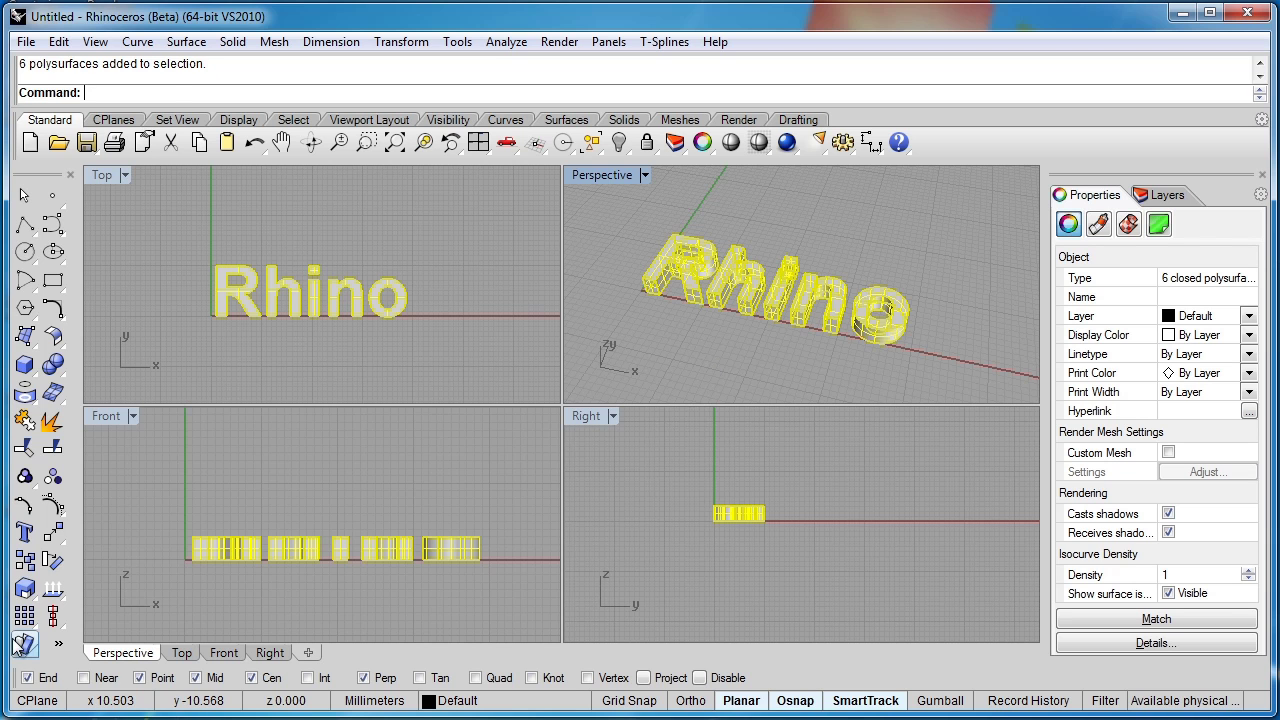
left_click(50, 562)
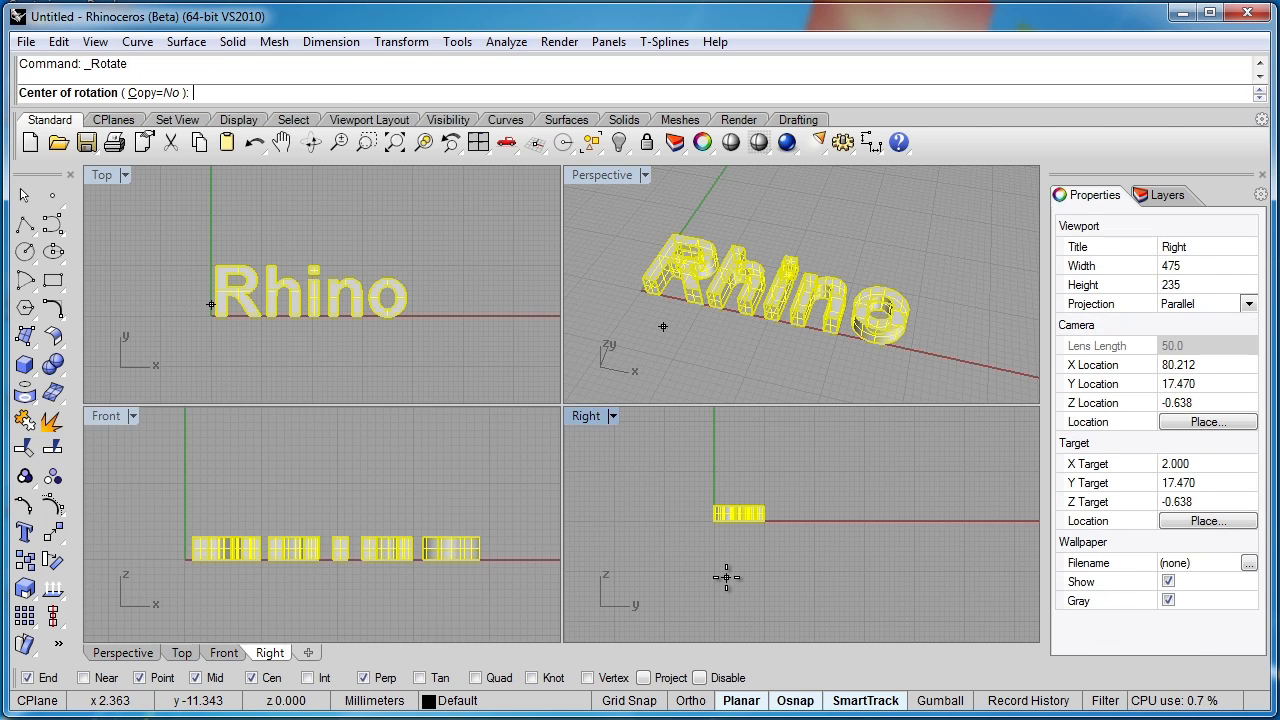
type("0")
key("Return")
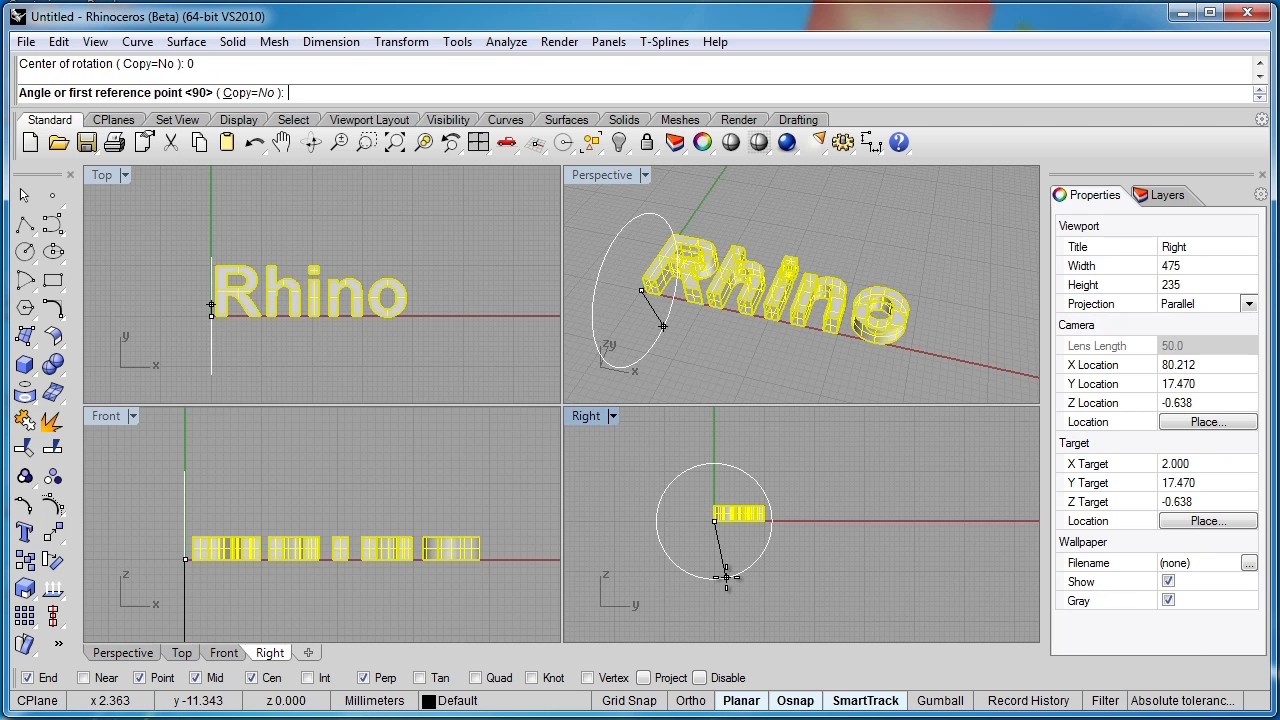
left_click(946, 521)
left_click(708, 421)
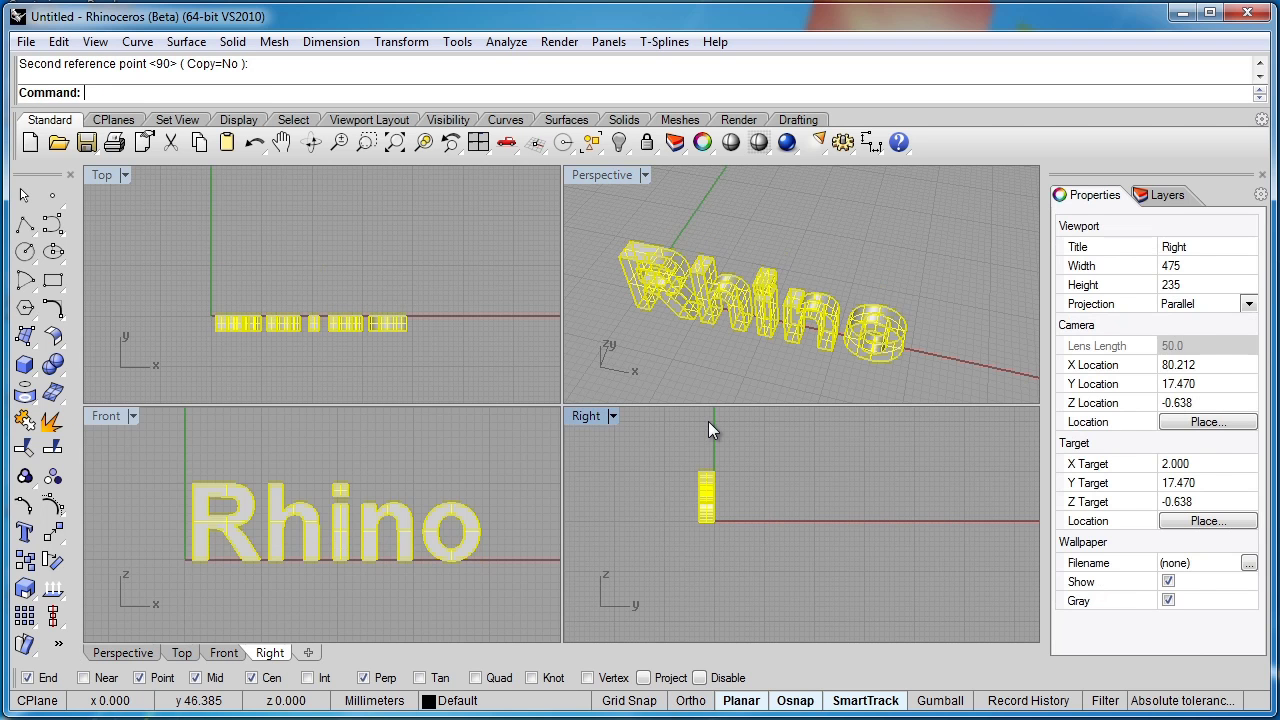
- Rotate the letters another 90° about the origin with Ortho on, then deselect them
right_click(427, 351)
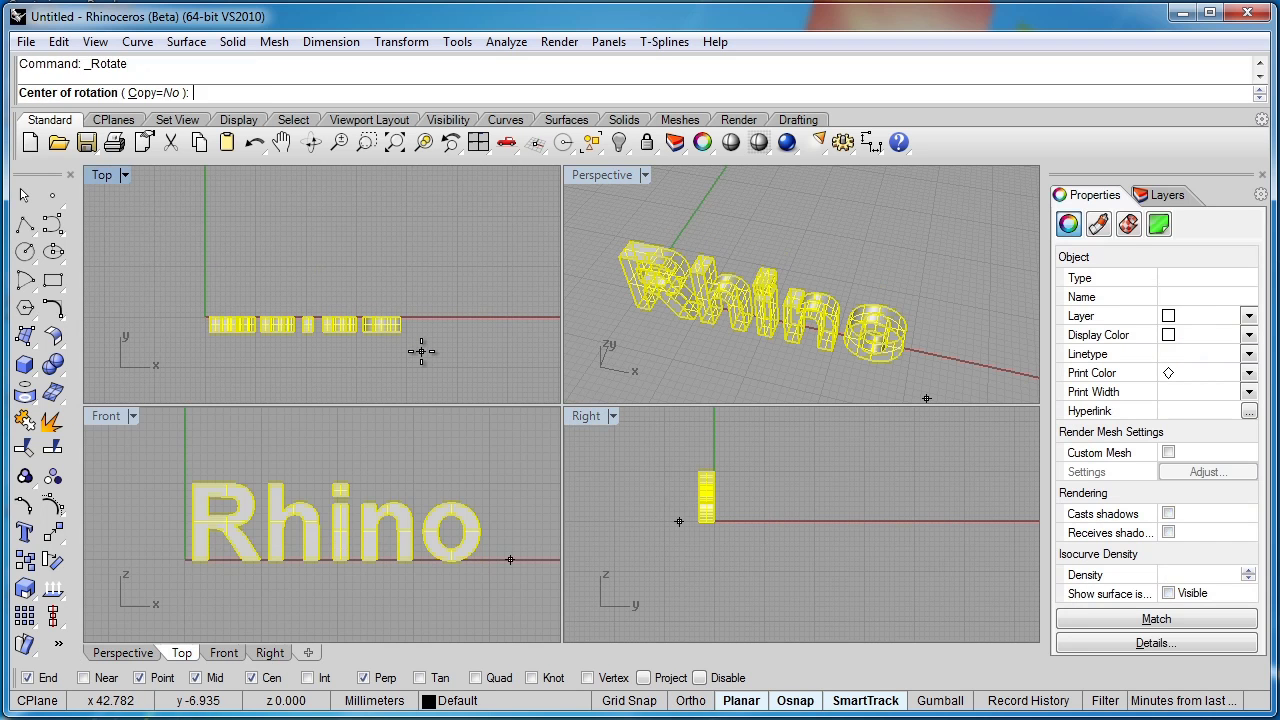
type("0")
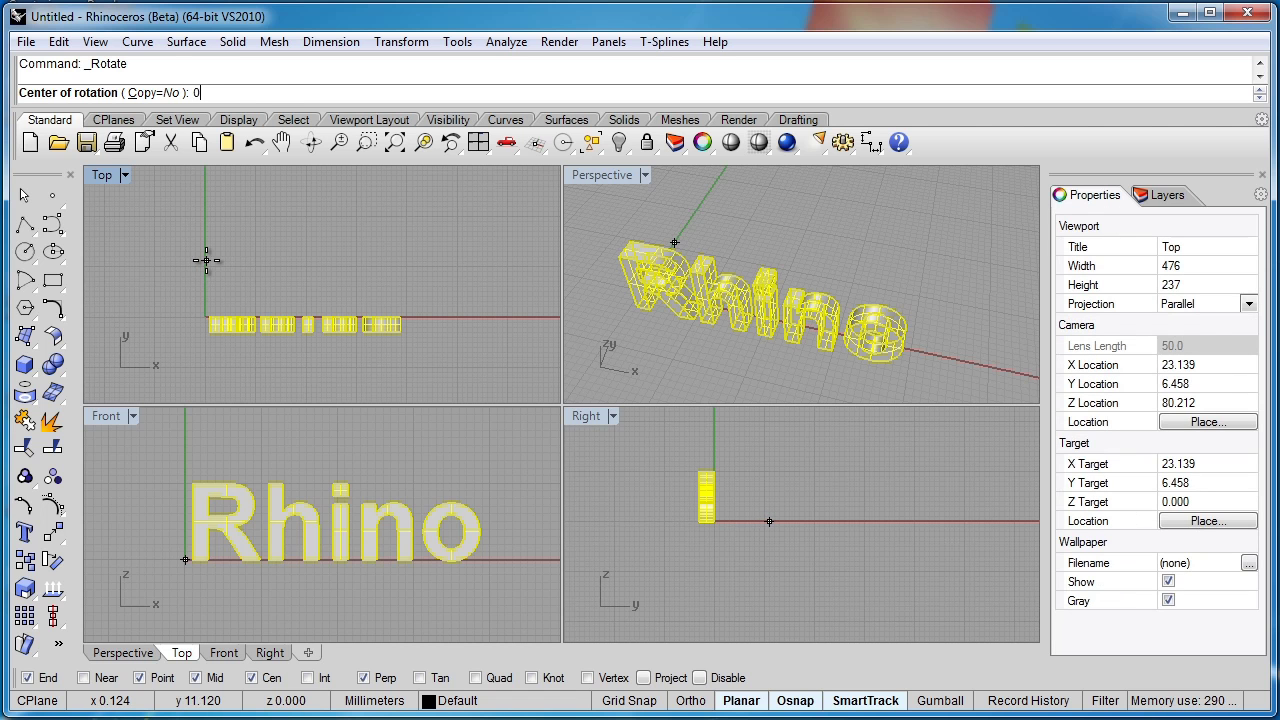
key("Return")
key("F8")
left_click(543, 317)
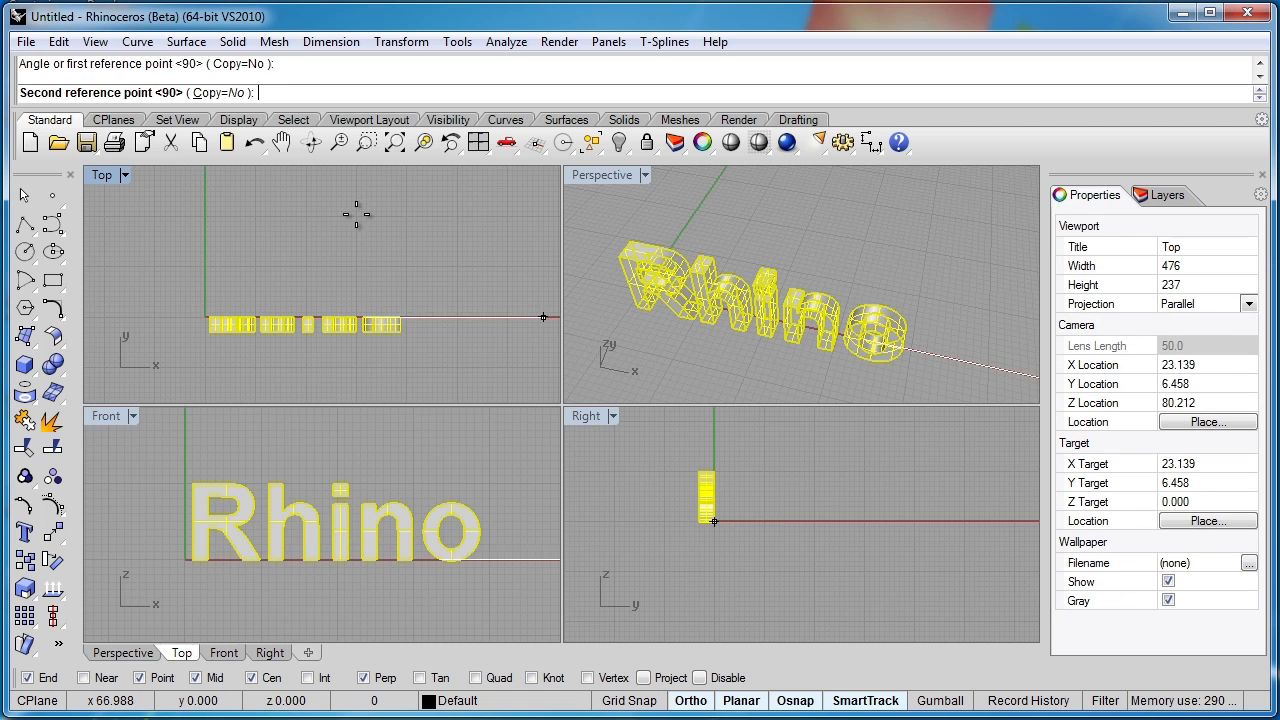
left_click(242, 200)
left_click(705, 567)
scroll(811, 522, "up", 4)
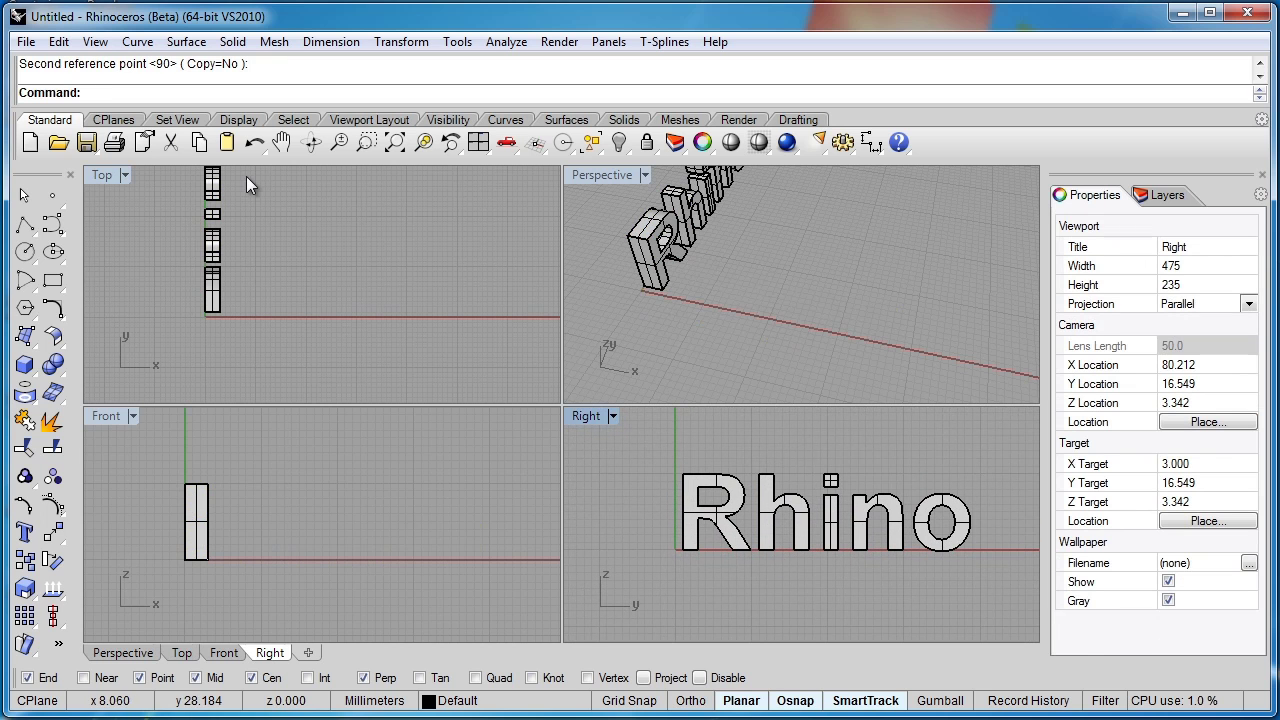
- Undo both 90° rotations and clear the selection
left_click(253, 147)
left_click(253, 147)
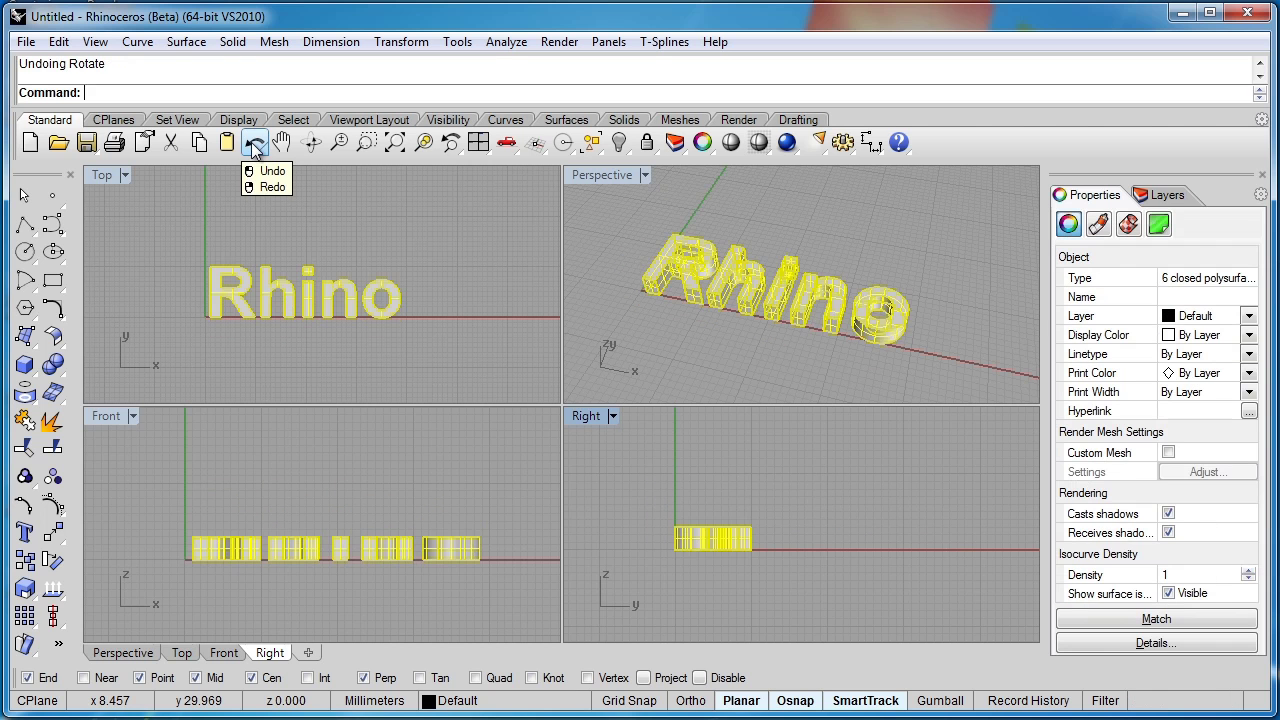
left_click(729, 342)
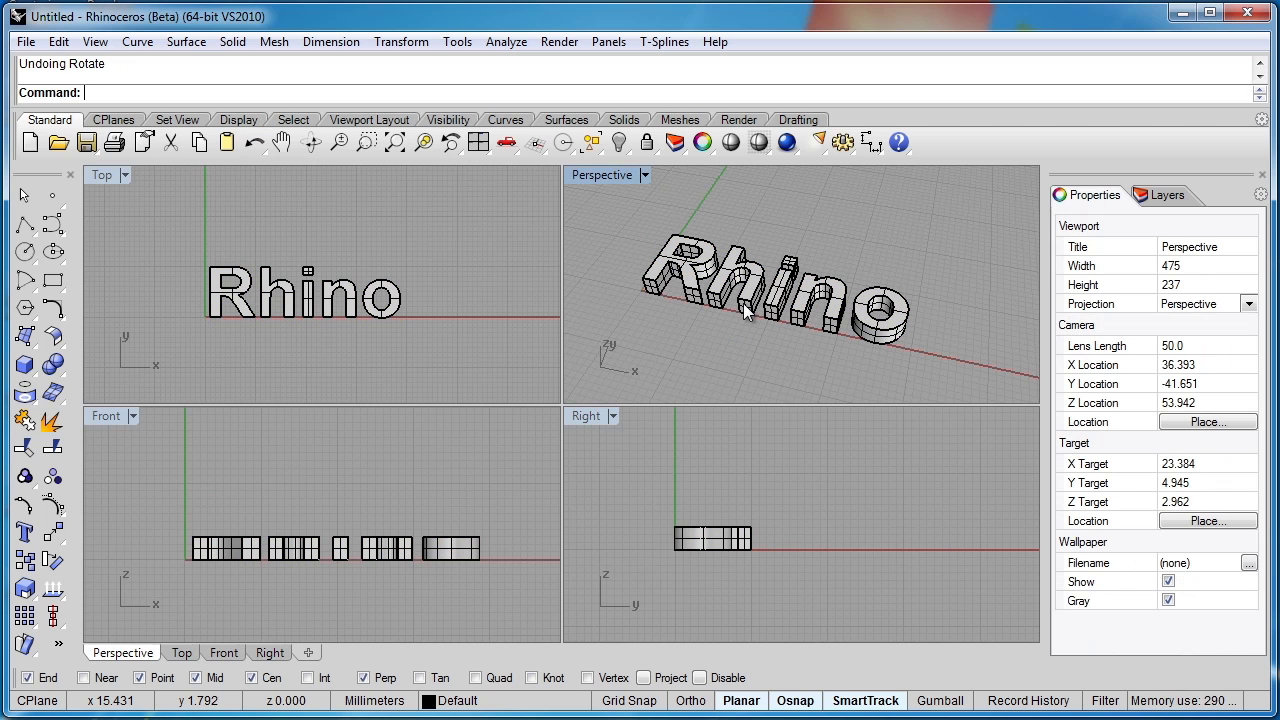
- Remap all letters onto the Right construction plane with Remap to CPlane, then undo it
key("ctrl+a")
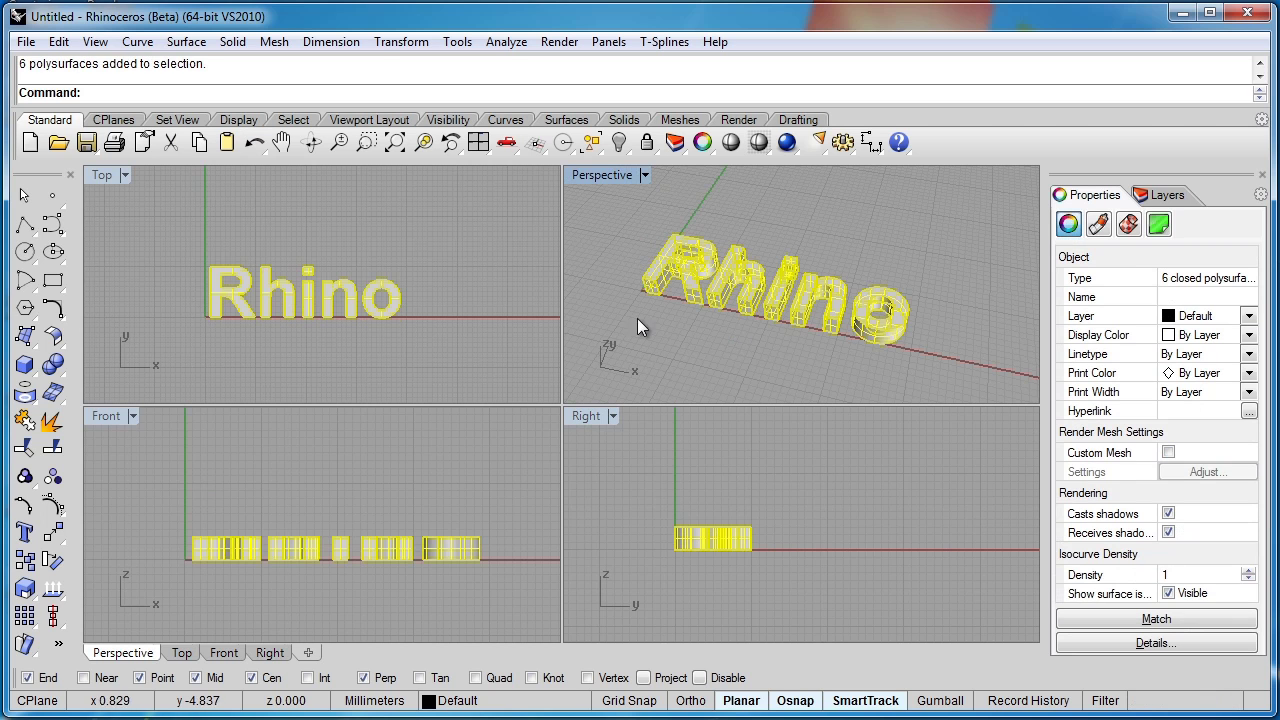
left_click(397, 45)
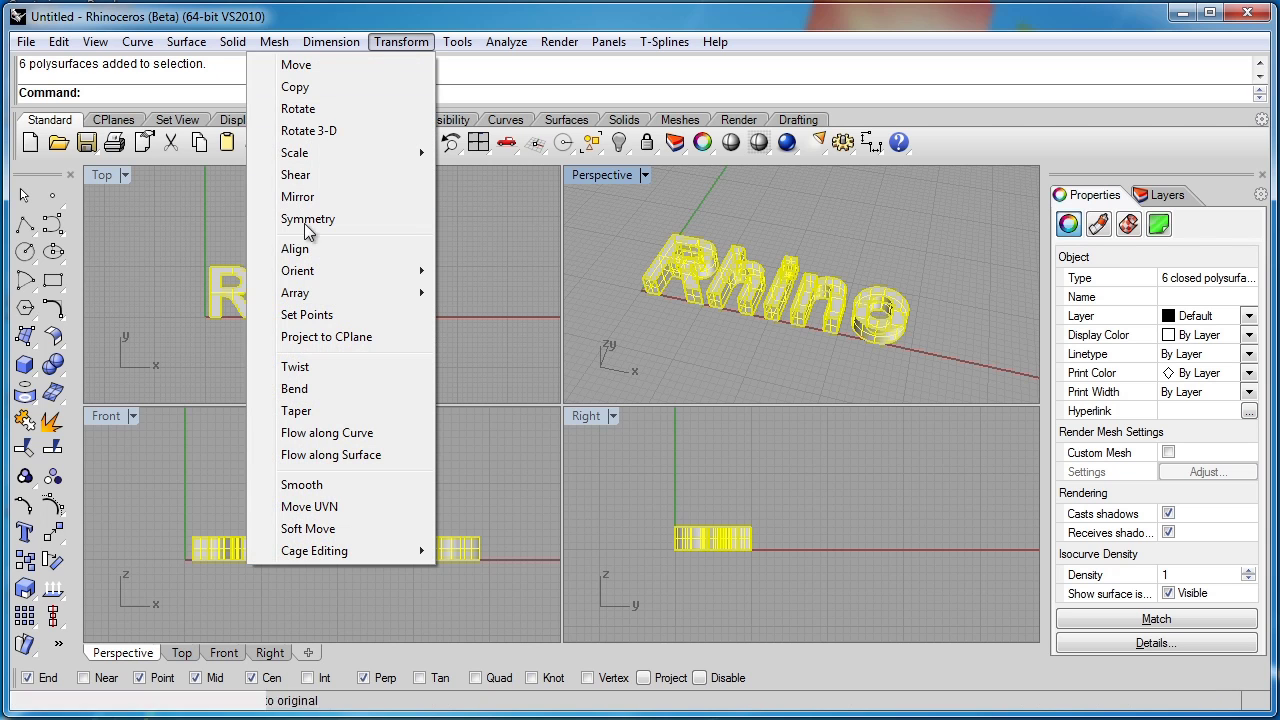
mouse_move(293, 280)
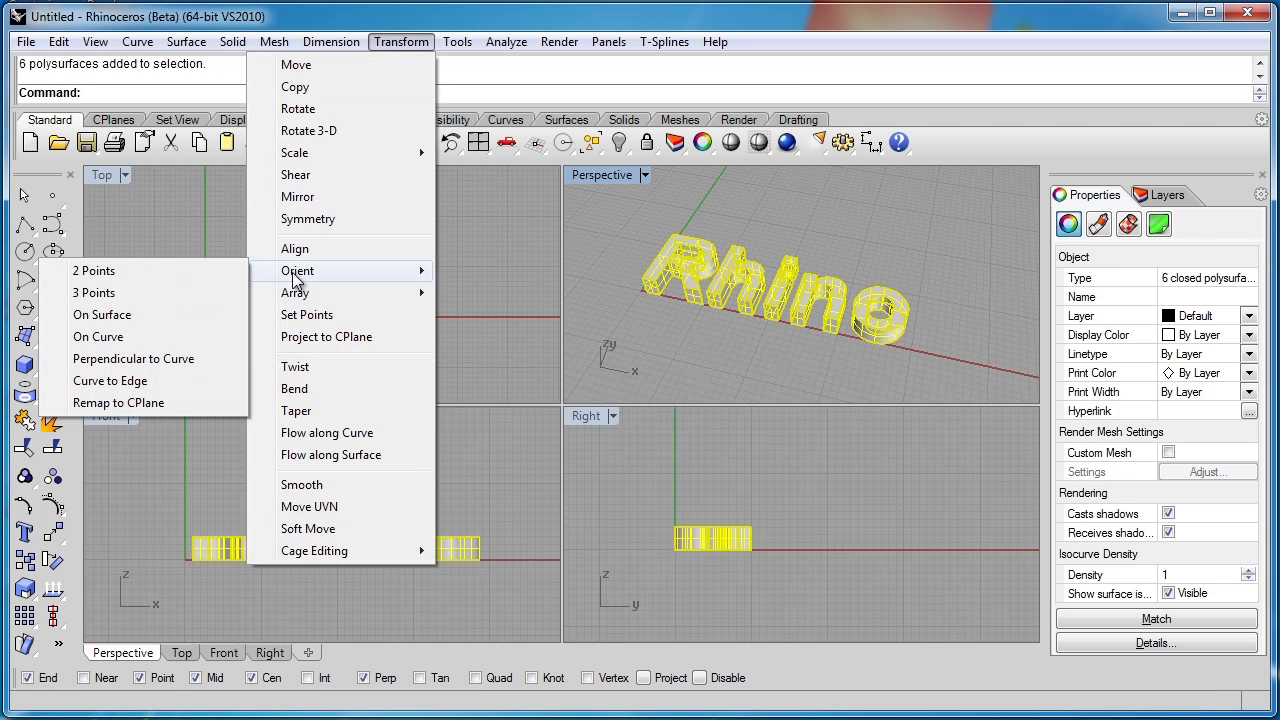
left_click(145, 404)
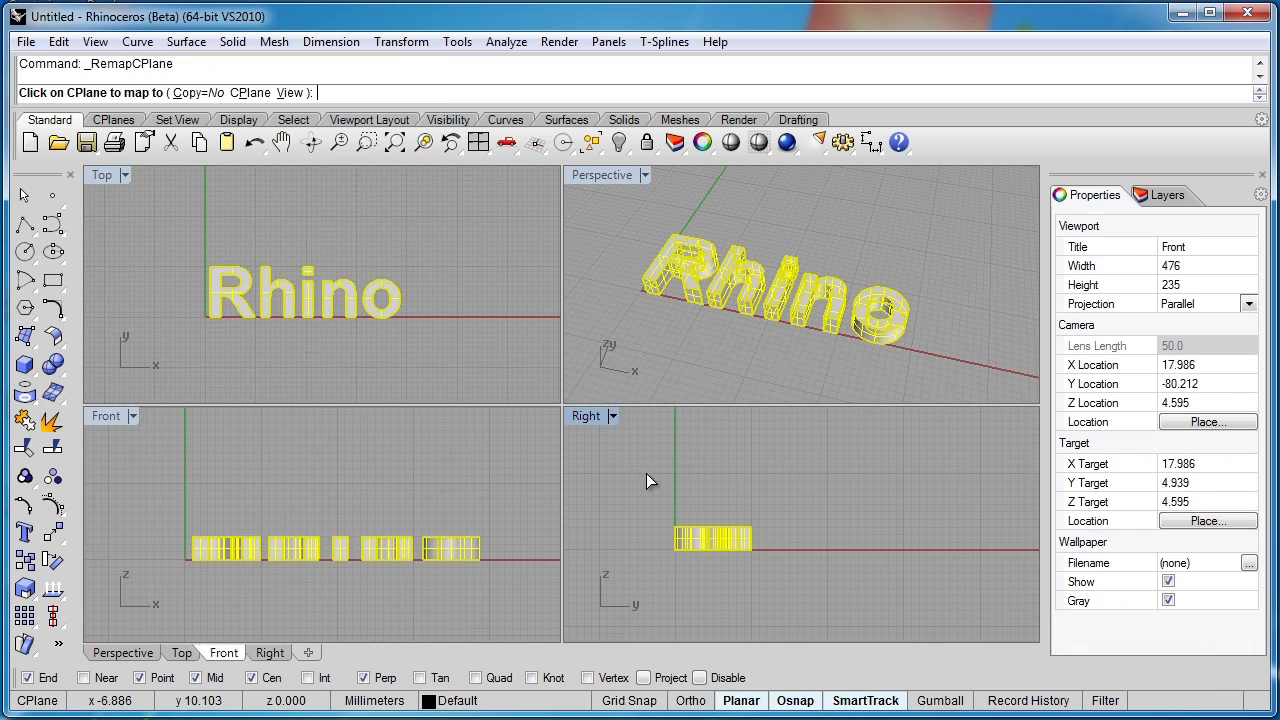
left_click(742, 482)
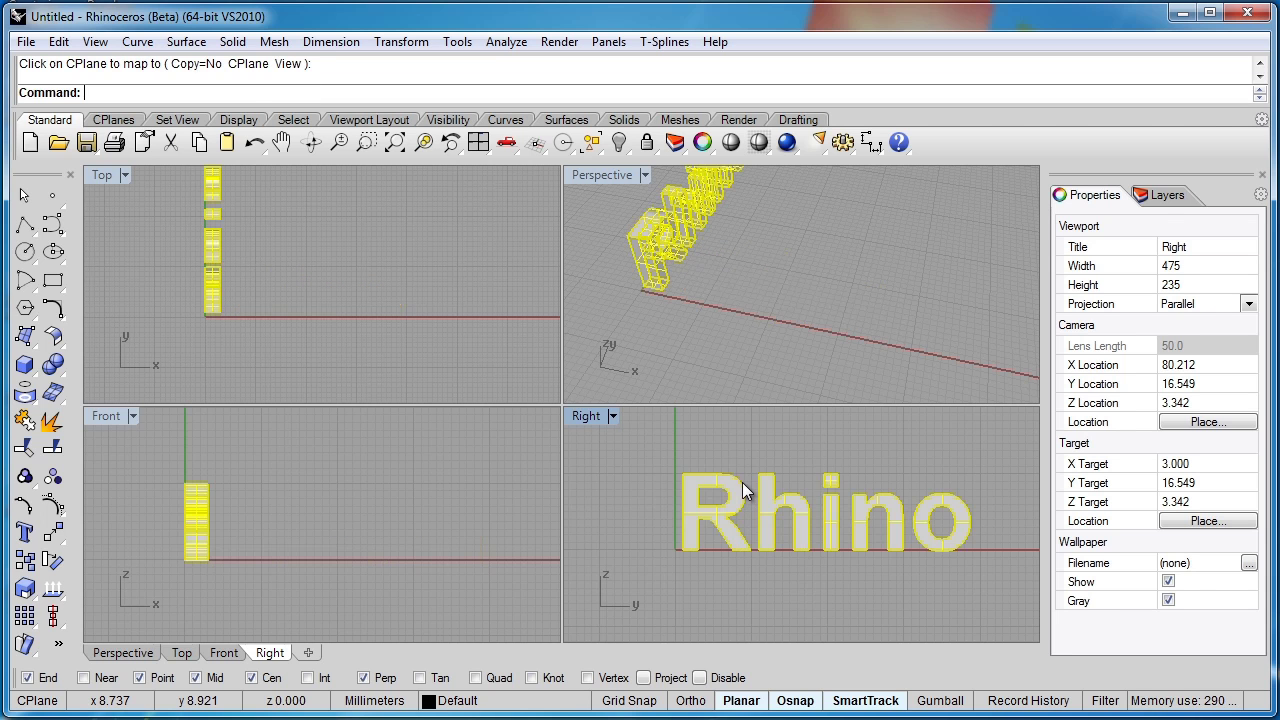
left_click(610, 545)
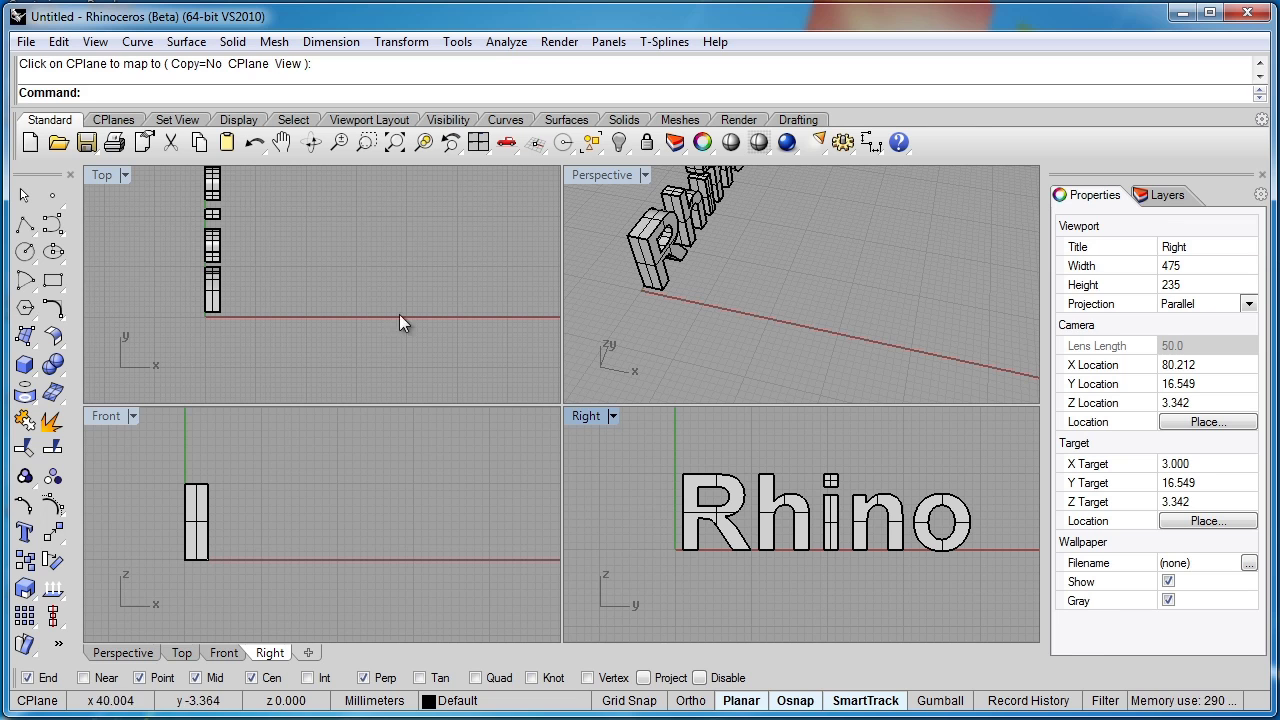
left_click(255, 143)
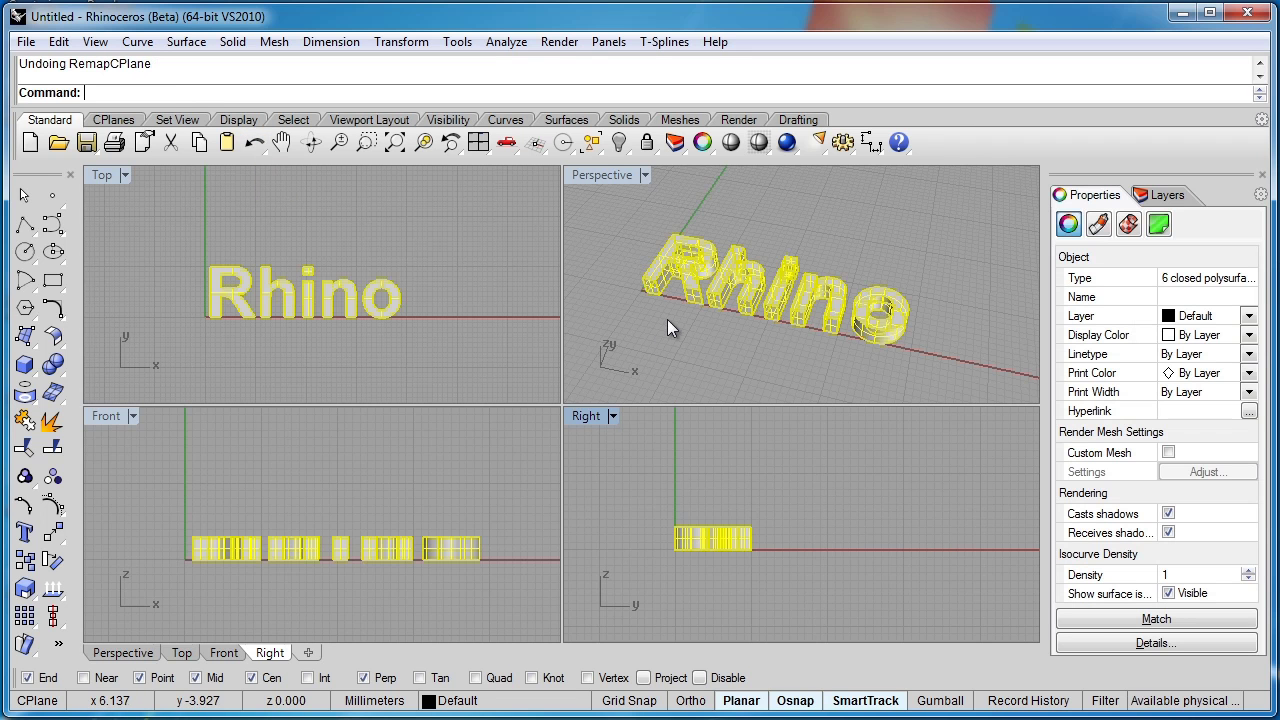
right_click(488, 466)
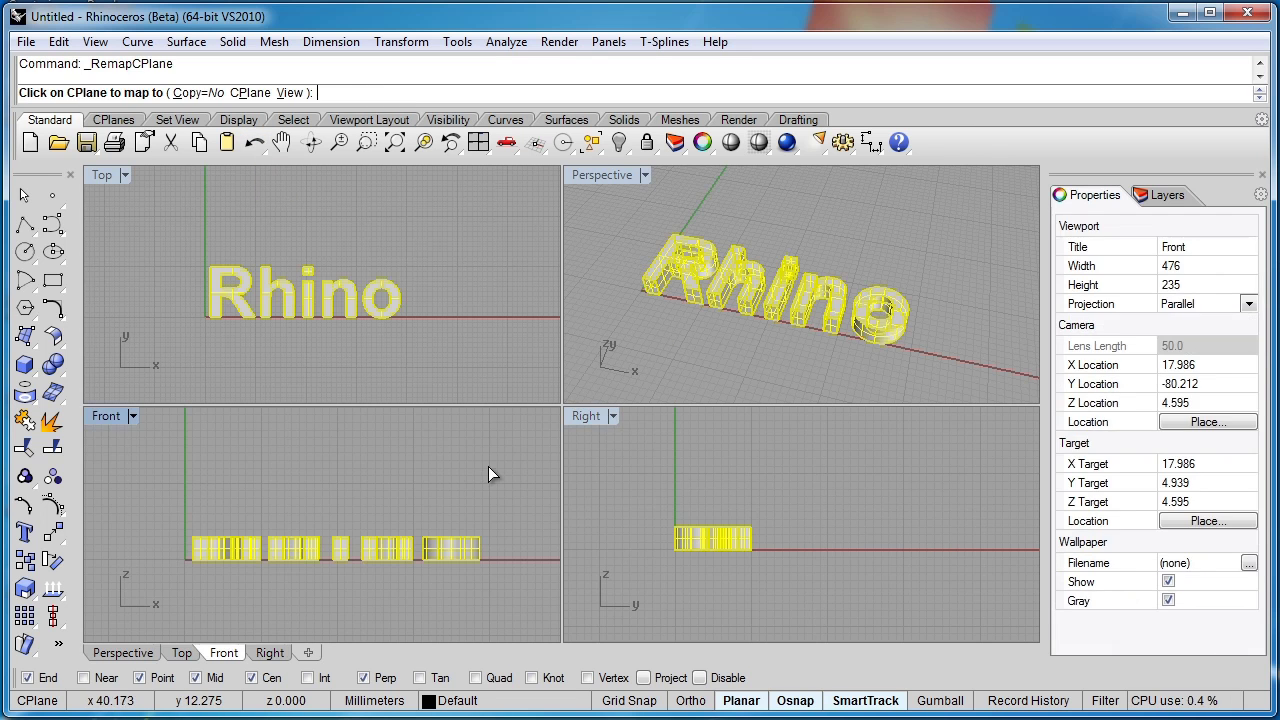
left_click(471, 442)
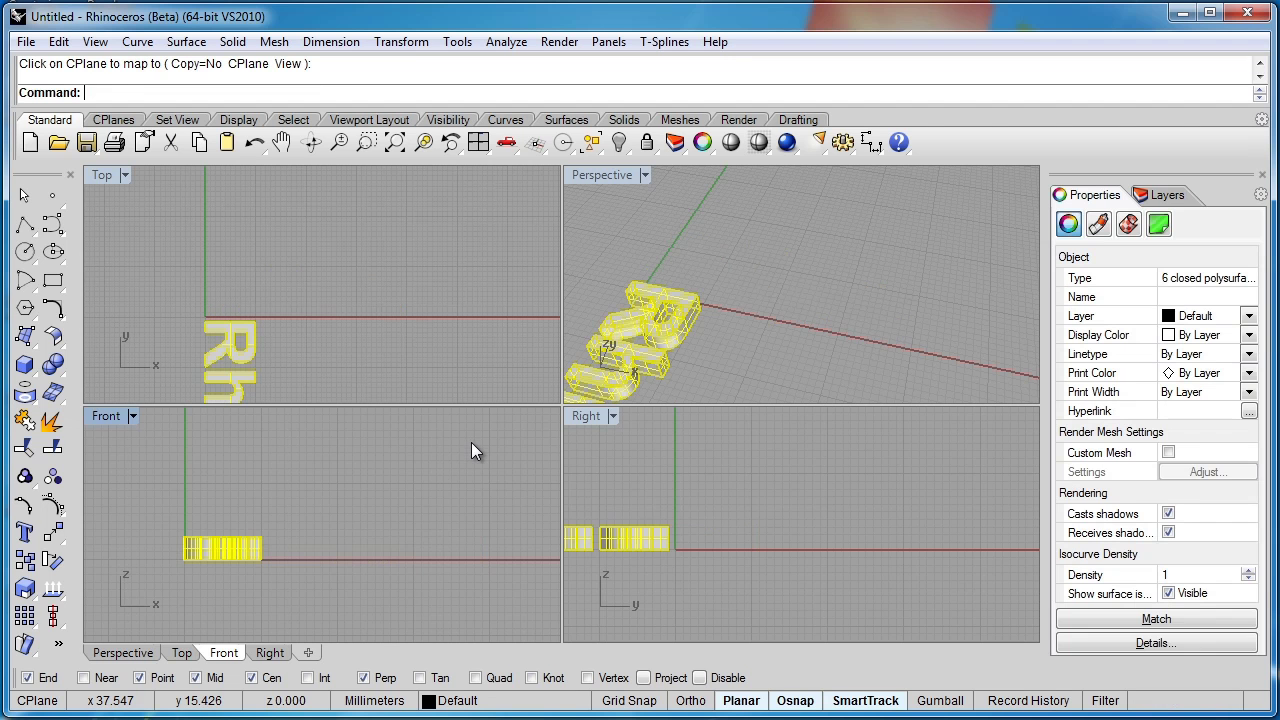
key("ctrl+z")
left_click(627, 401)
key("ctrl+a")
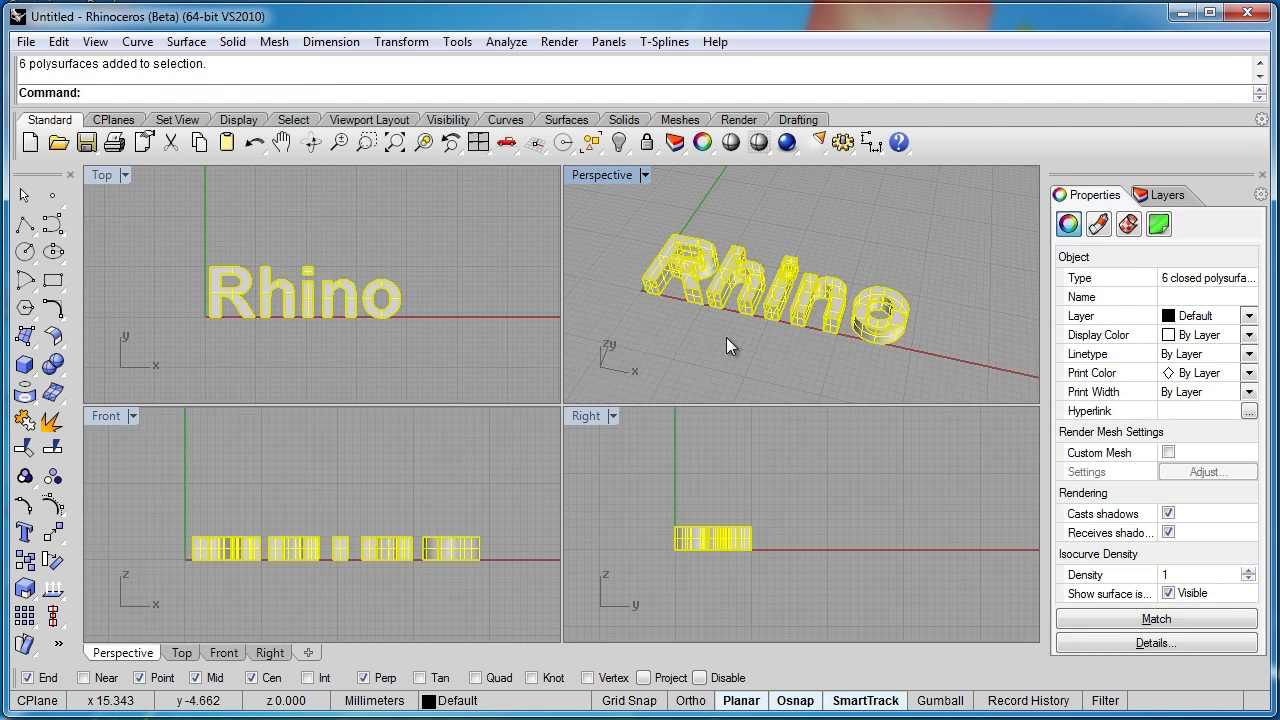
right_click(483, 443)
left_click(487, 443)
key("ctrl+z")
left_click(712, 297)
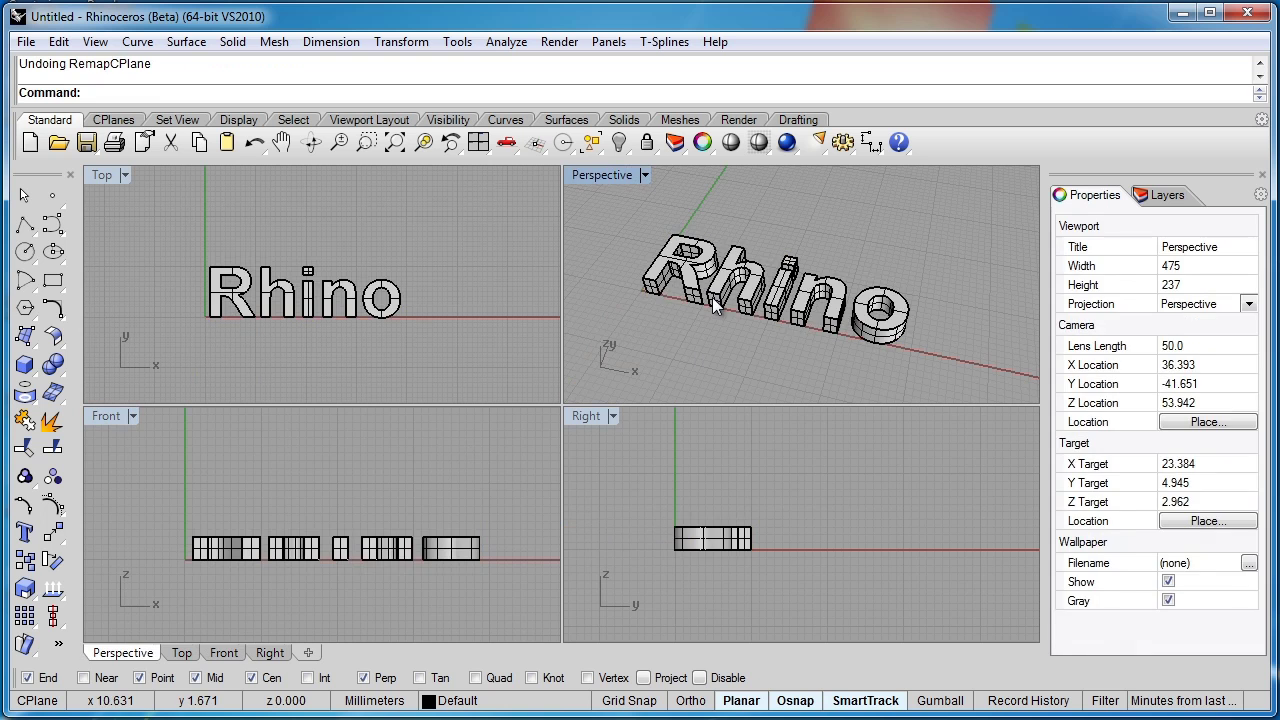
key("ctrl+a")
left_click(704, 426)
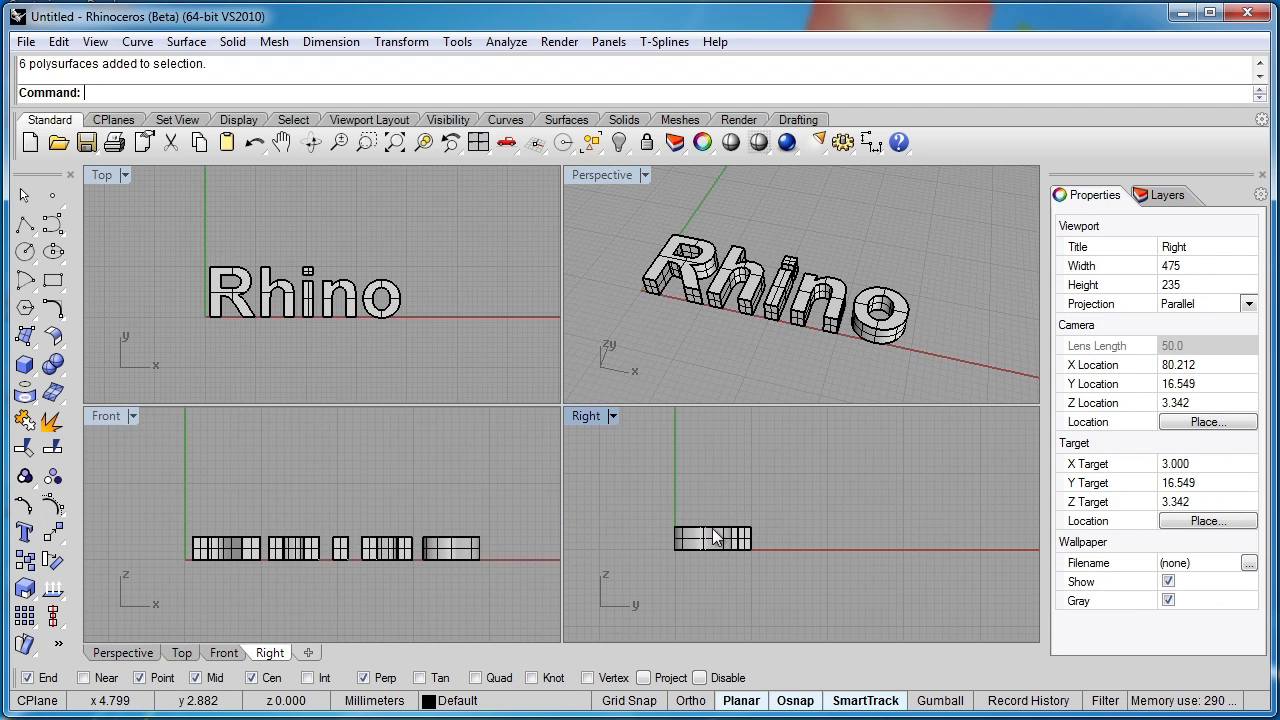
key("ctrl+a")
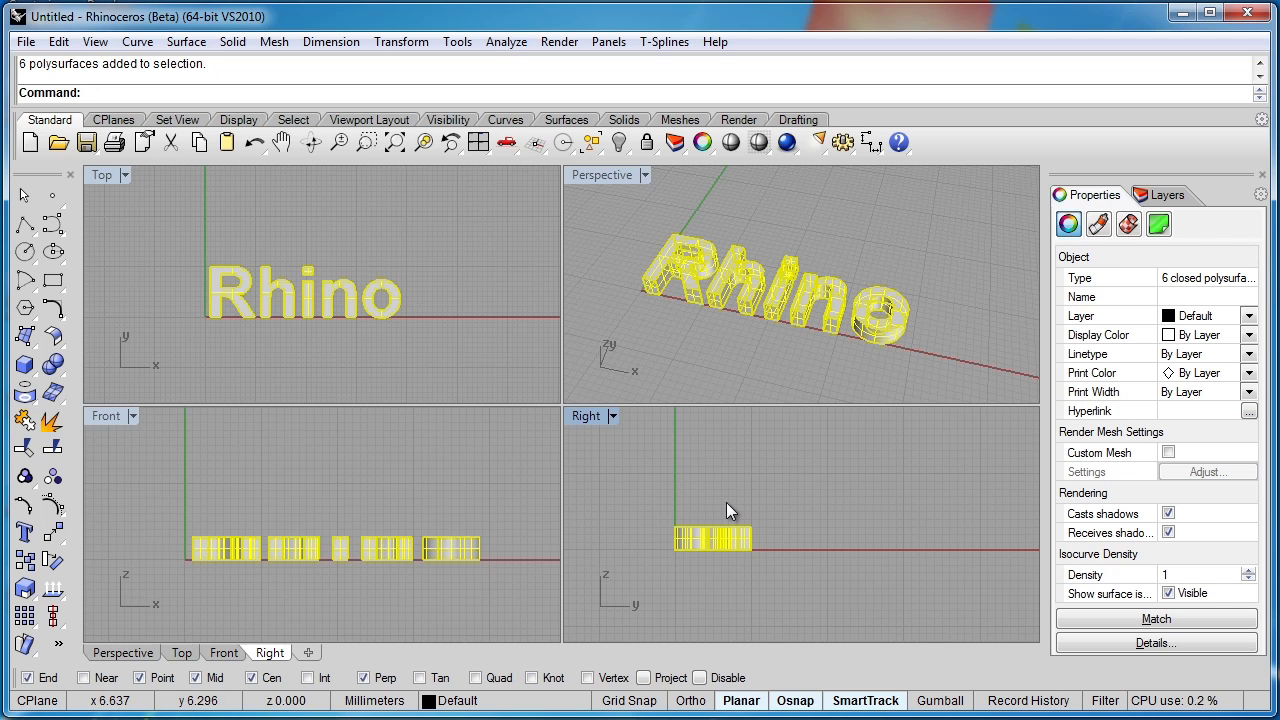
key("F6")
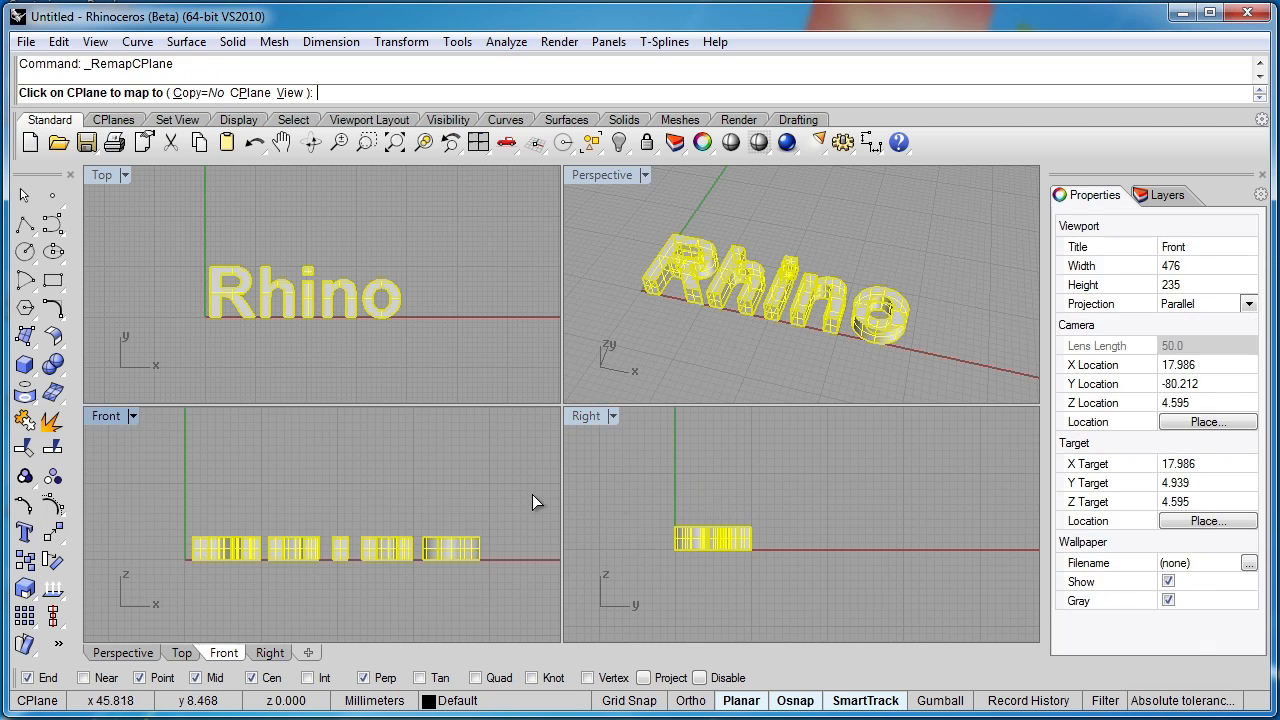
left_click(462, 483)
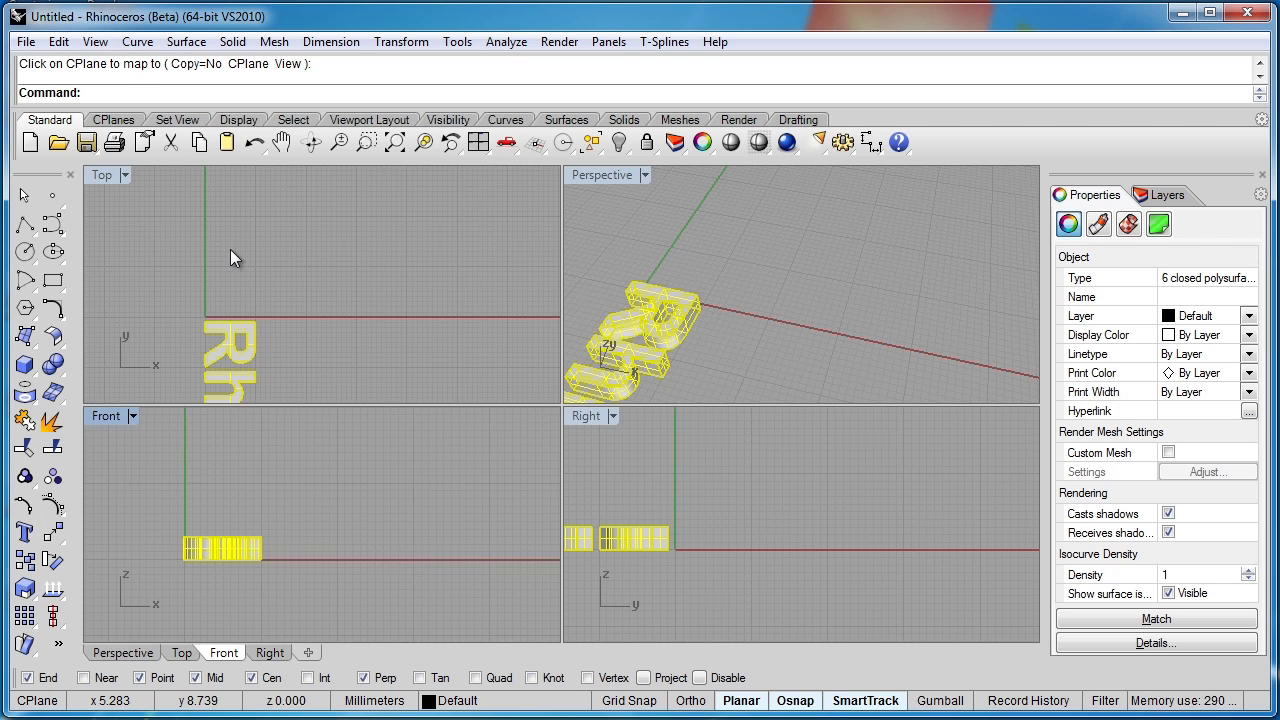
left_click(254, 142)
left_click(604, 175)
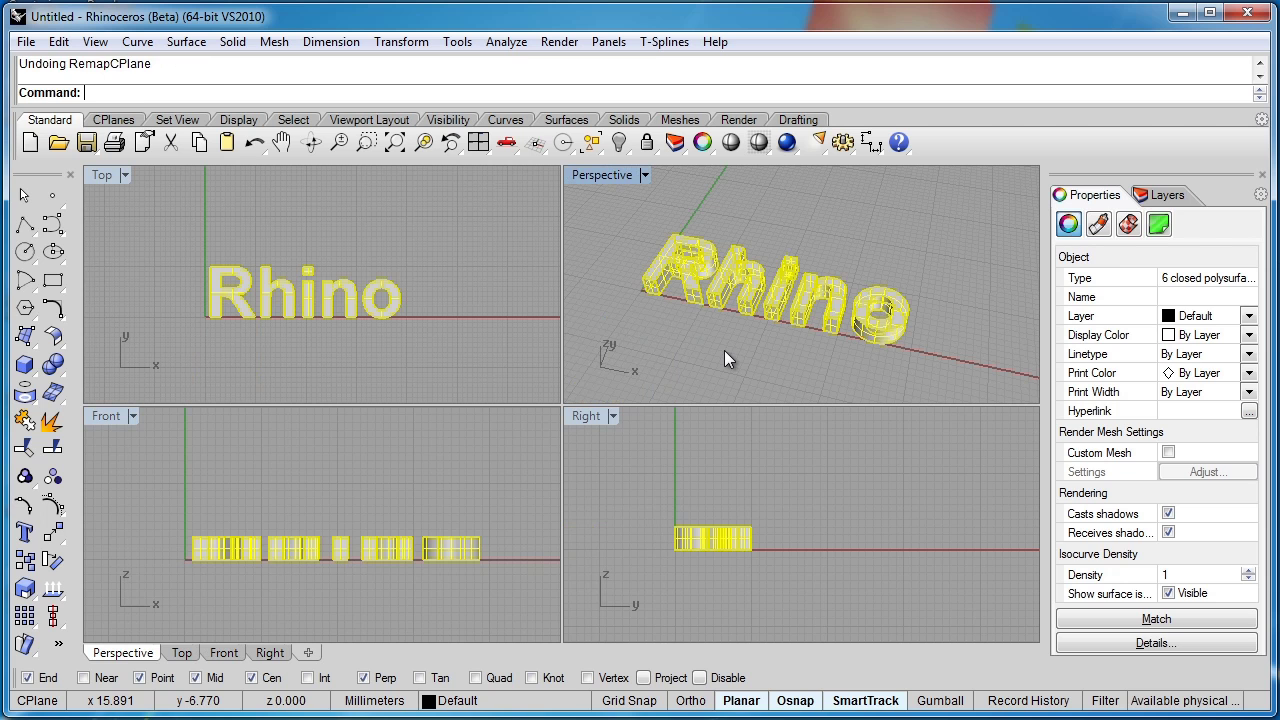
- Remap the text onto the Front plane, then undo it and deselect
key("Return")
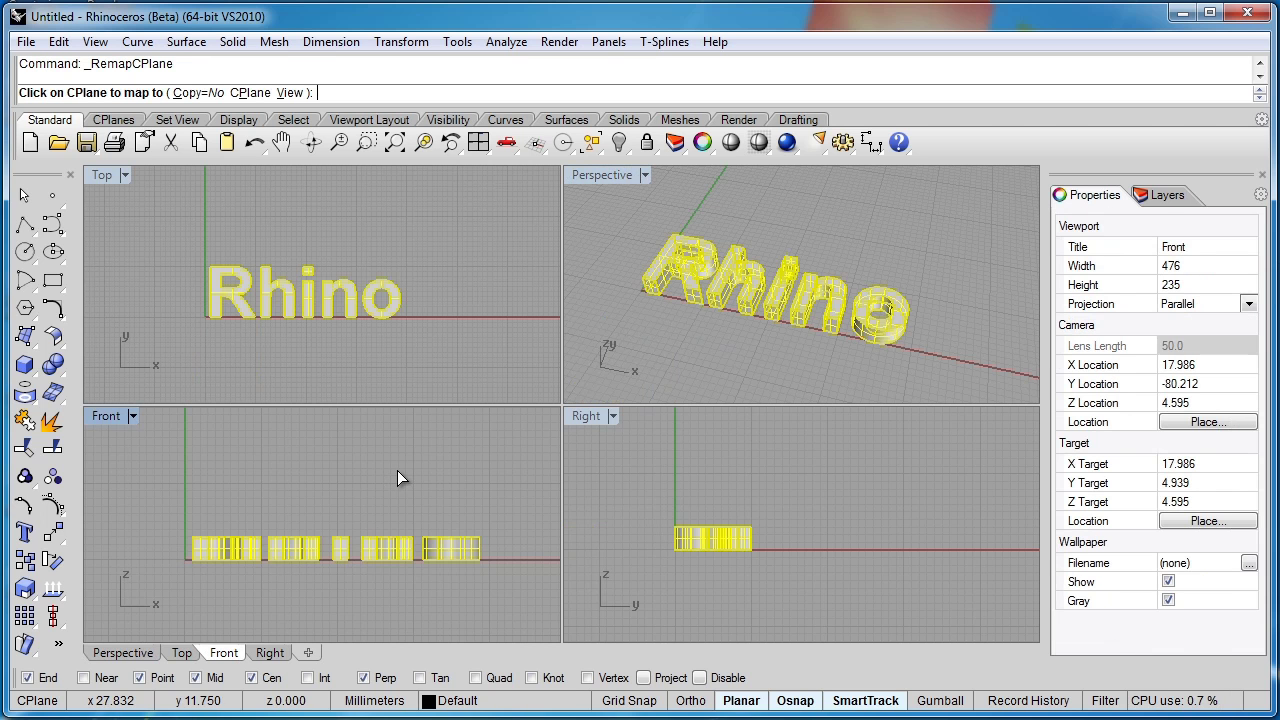
left_click(397, 470)
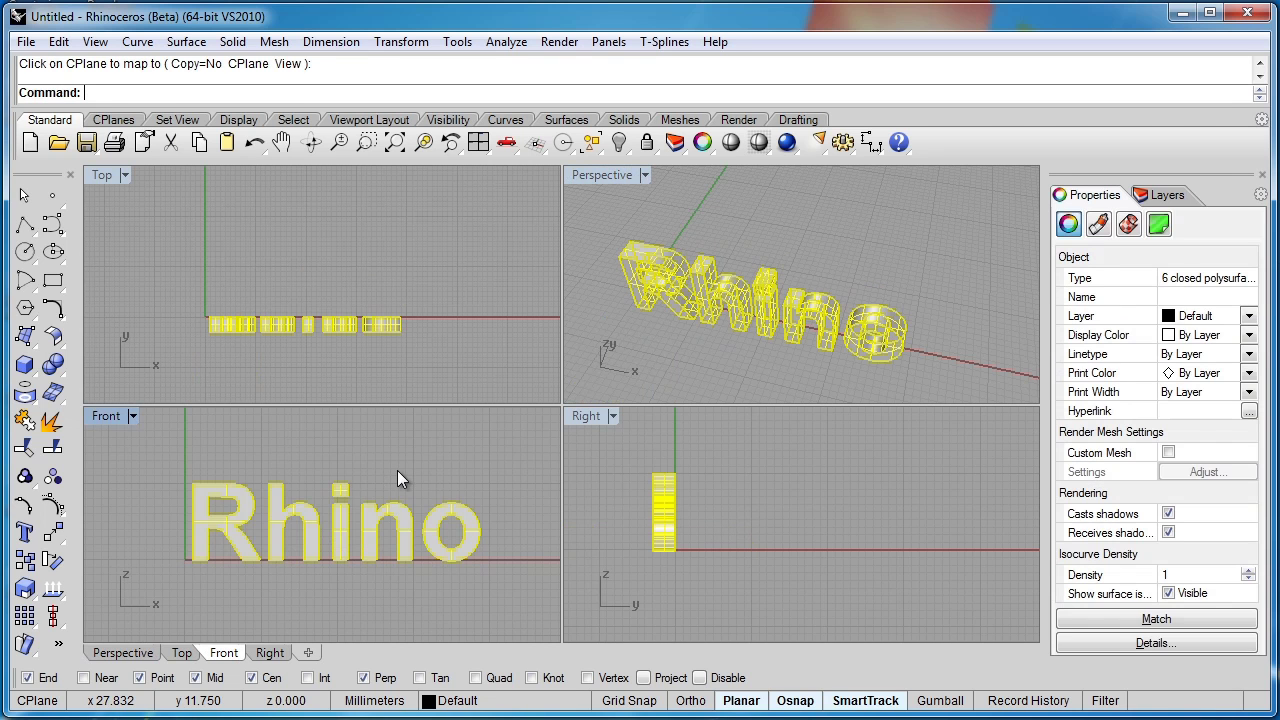
left_click(258, 143)
left_click(666, 355)
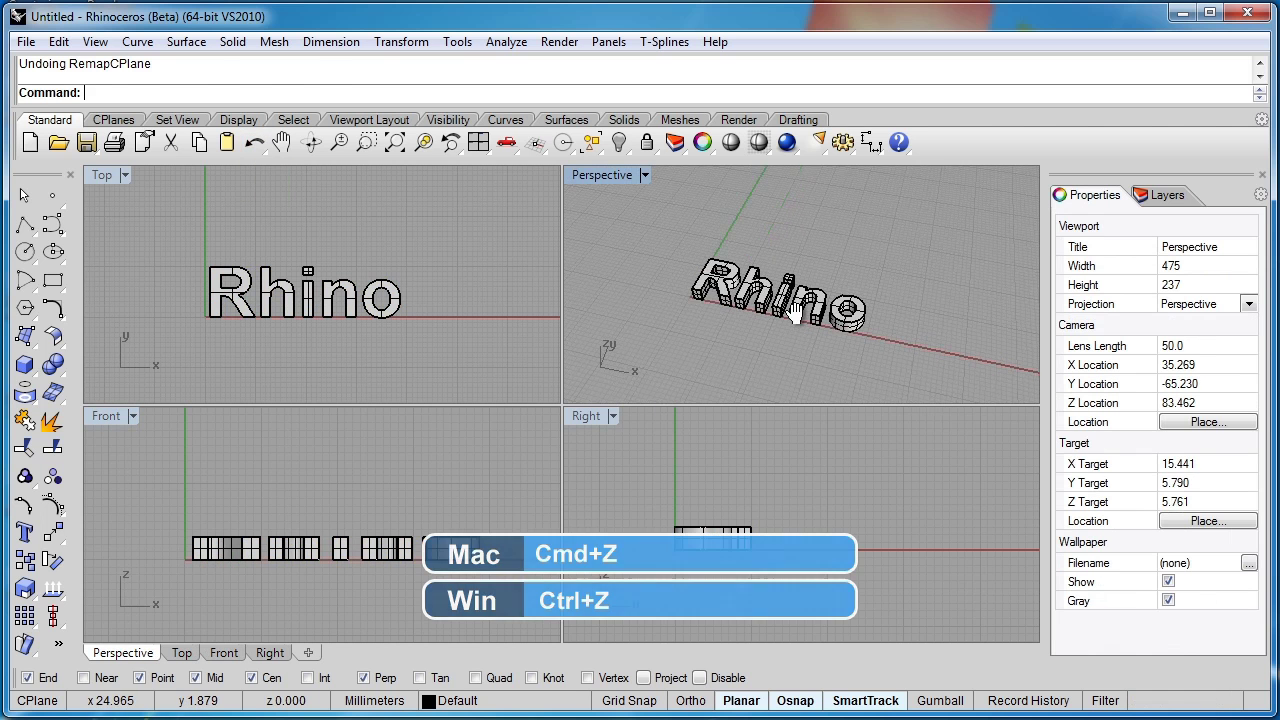
- Draw a large box over the letters by picking two base corners and a height
left_click(25, 364)
left_click(690, 294)
scroll(870, 327, "down", 4)
left_click(901, 254)
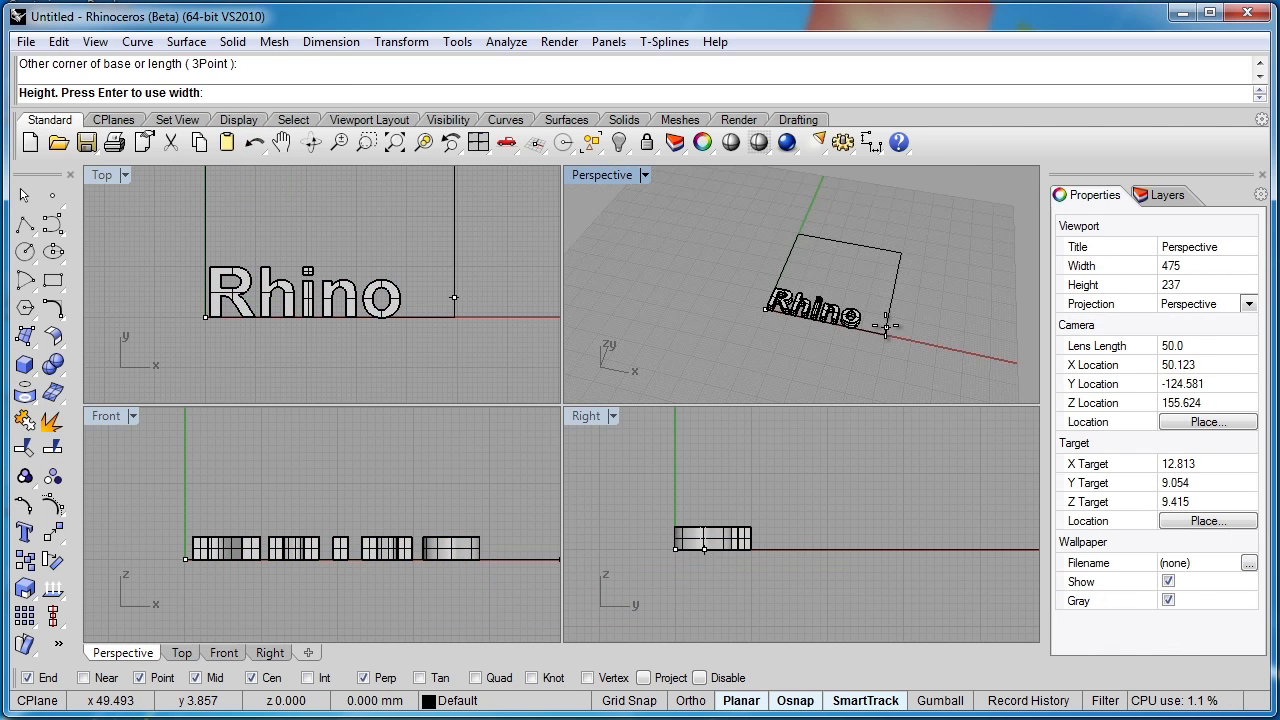
left_click(888, 251)
right_click_drag(888, 251, 830, 295)
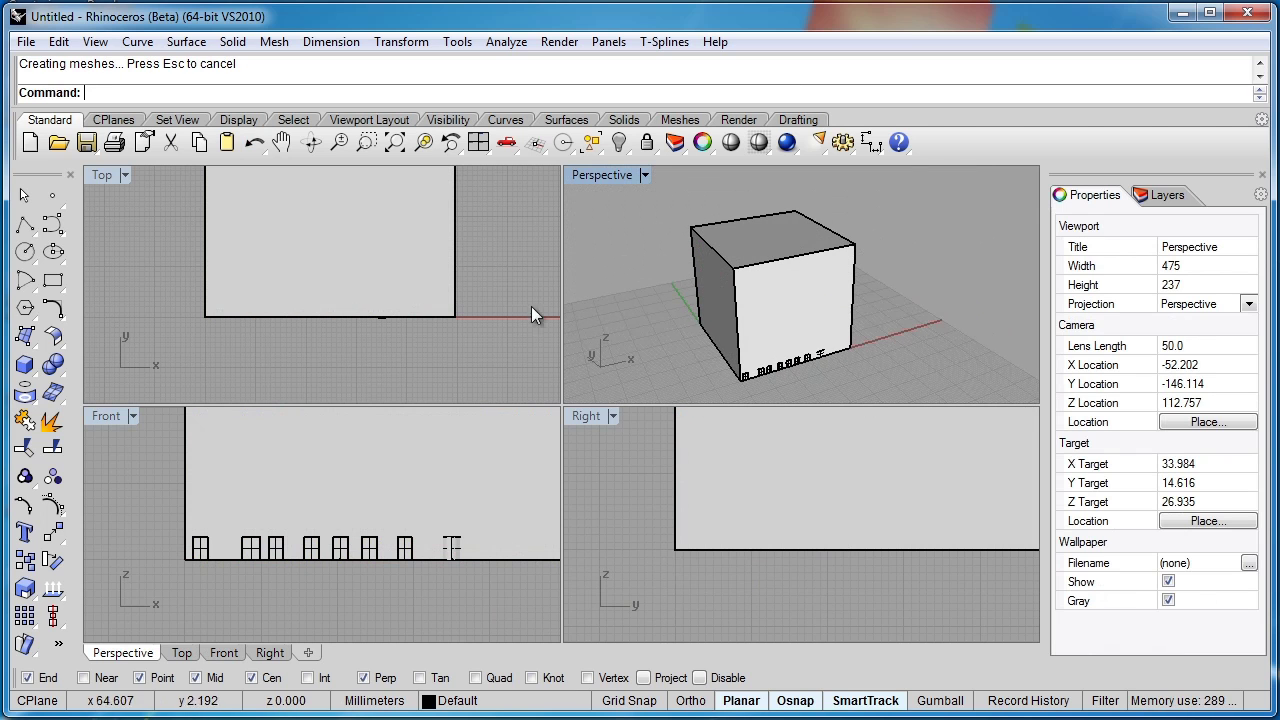
- Apply a variable chamfer with linked handles and an enlarged distance to the top front edge
left_click(56, 367)
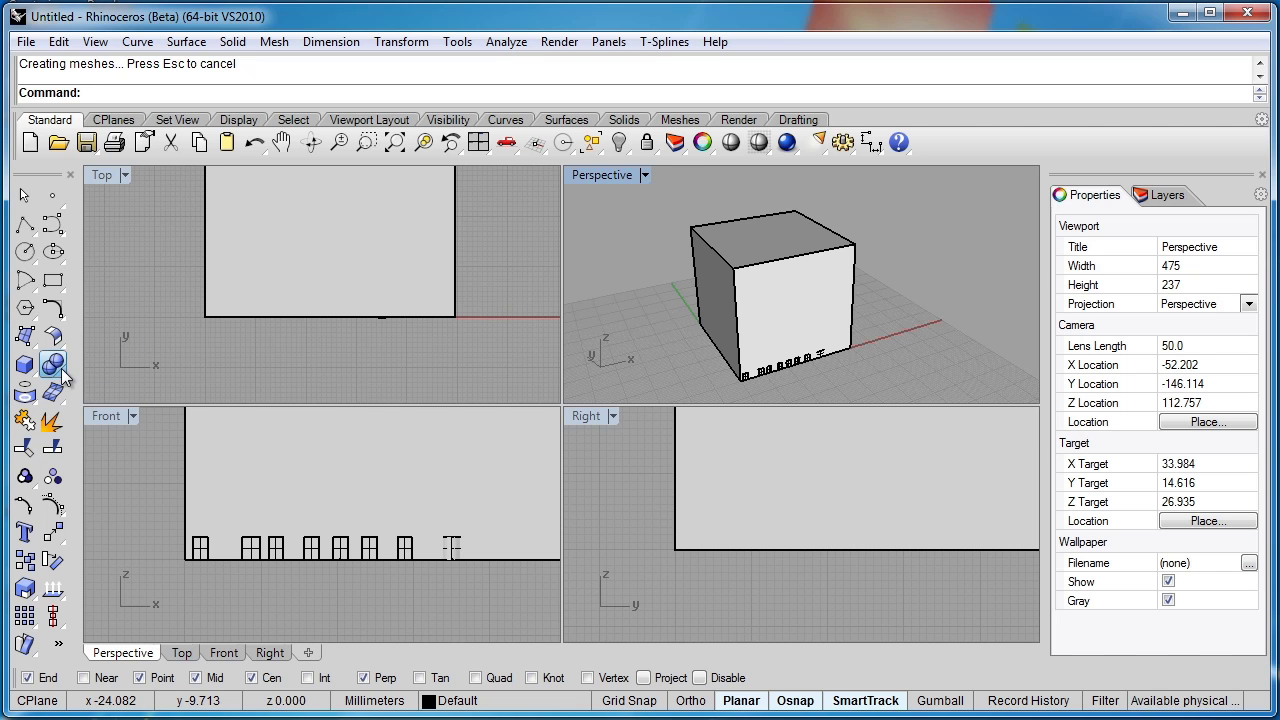
left_click(166, 402)
left_click(758, 266)
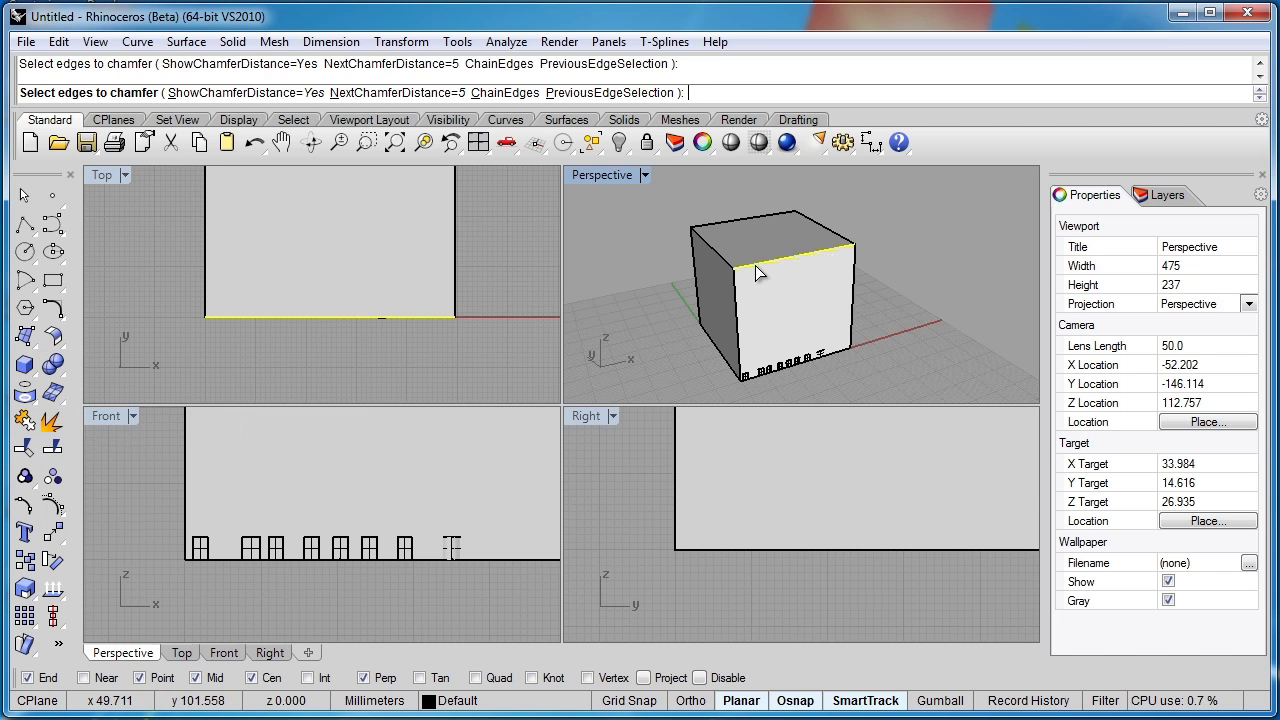
key("Return")
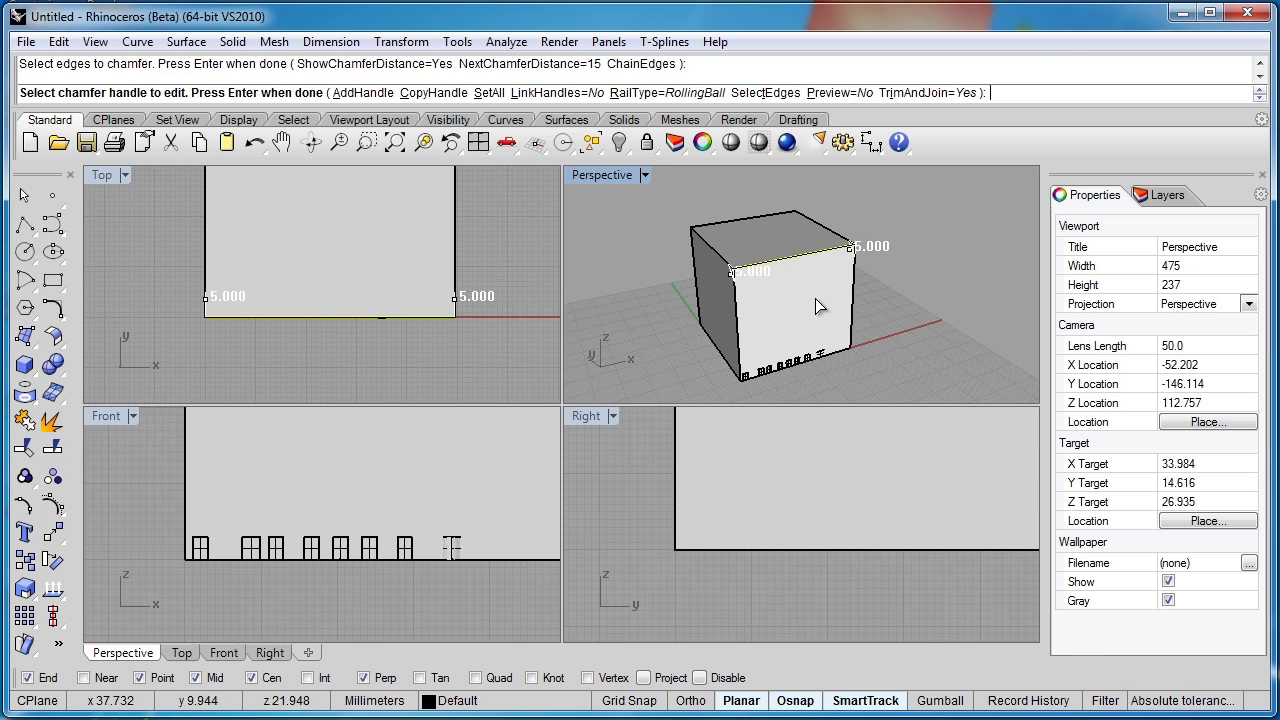
left_click(540, 93)
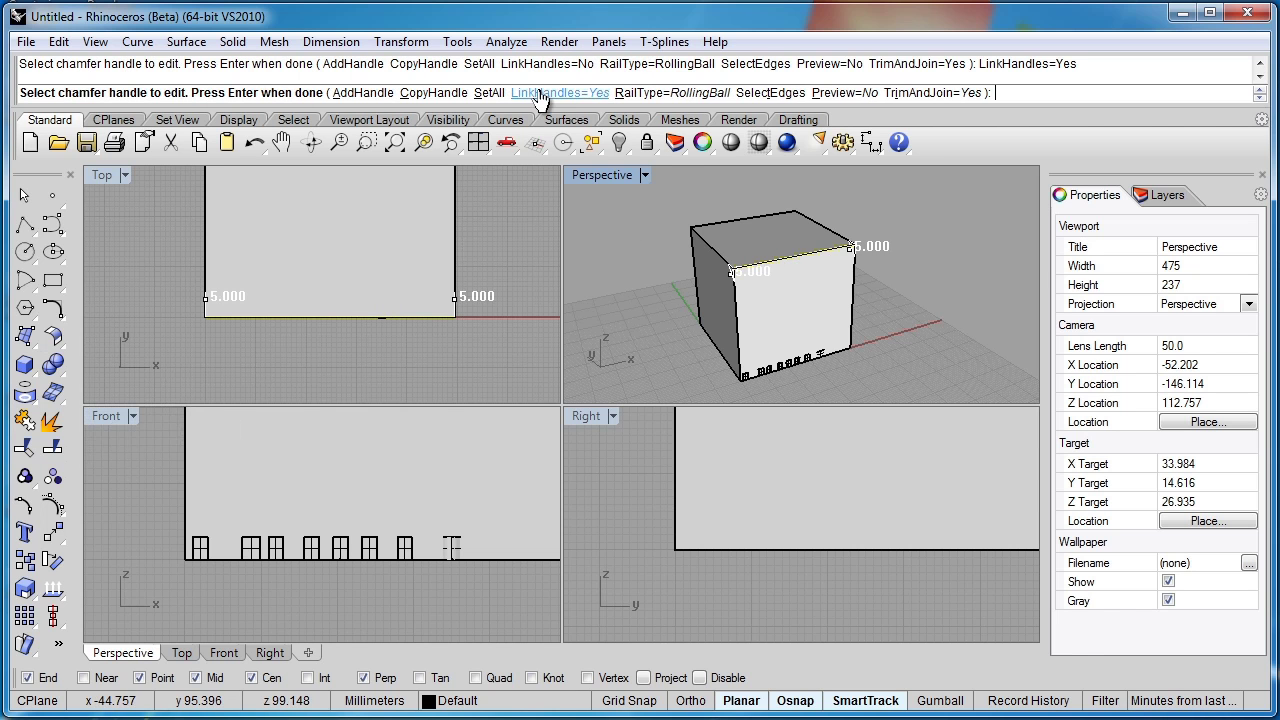
left_click(732, 272)
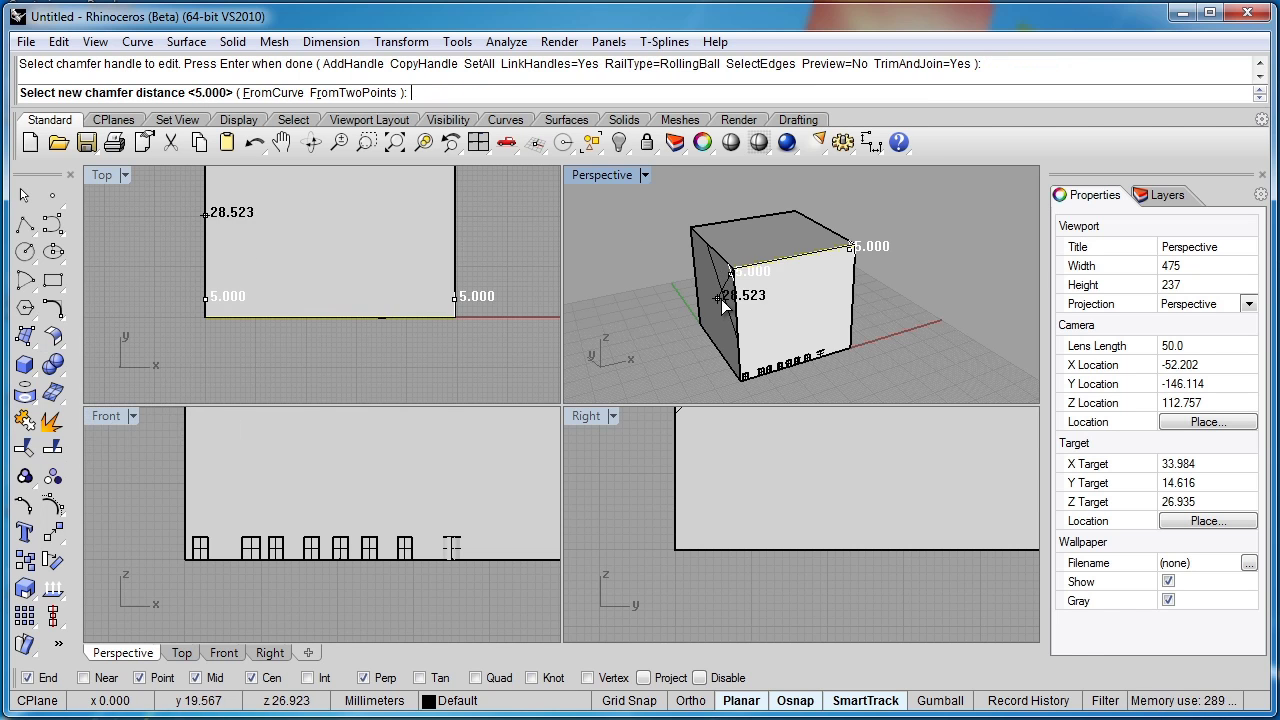
left_click(710, 290)
key("Return")
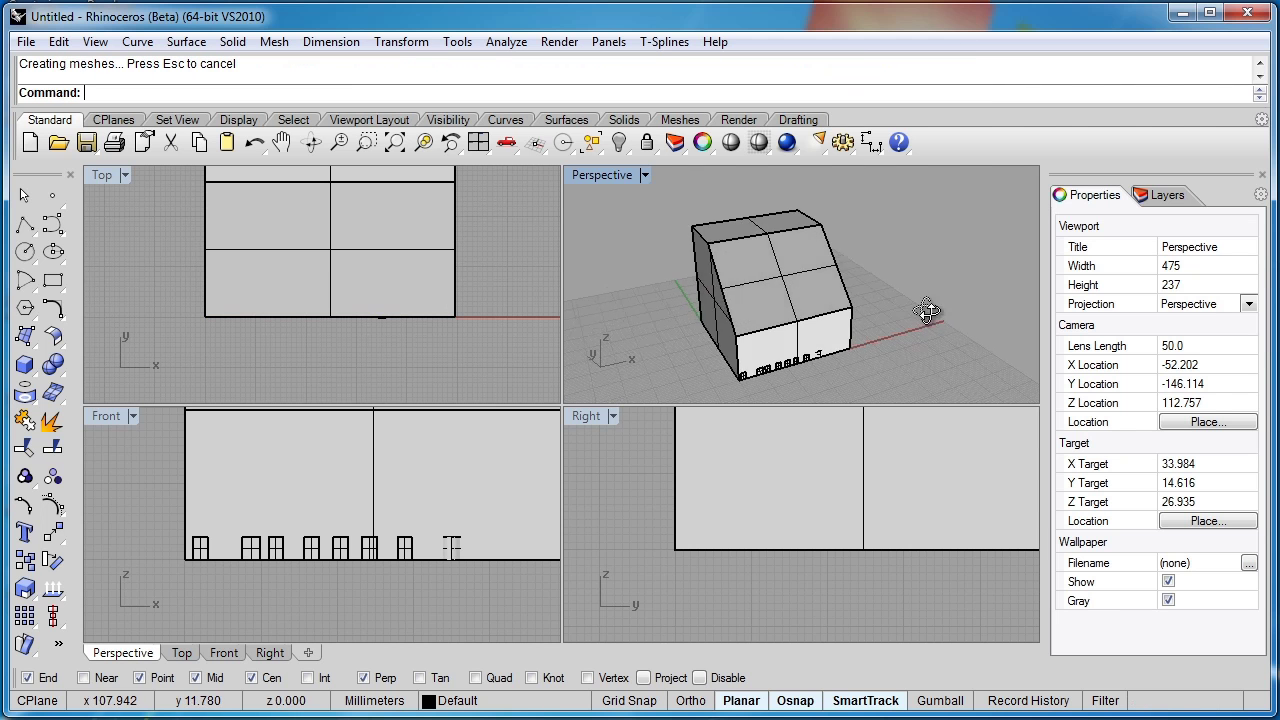
right_click_drag(928, 312, 813, 311)
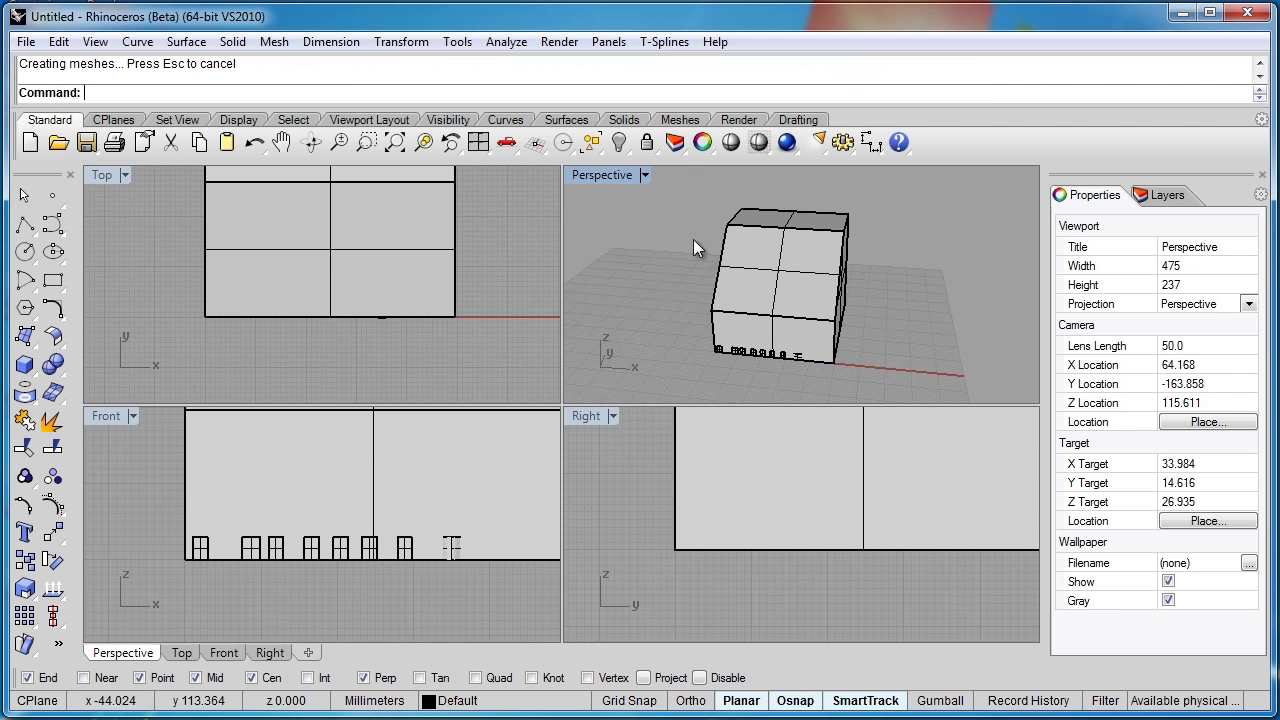
- Maximize the Perspective view and frame the chamfered cube
double_click(607, 174)
right_click_drag(484, 330, 565, 425)
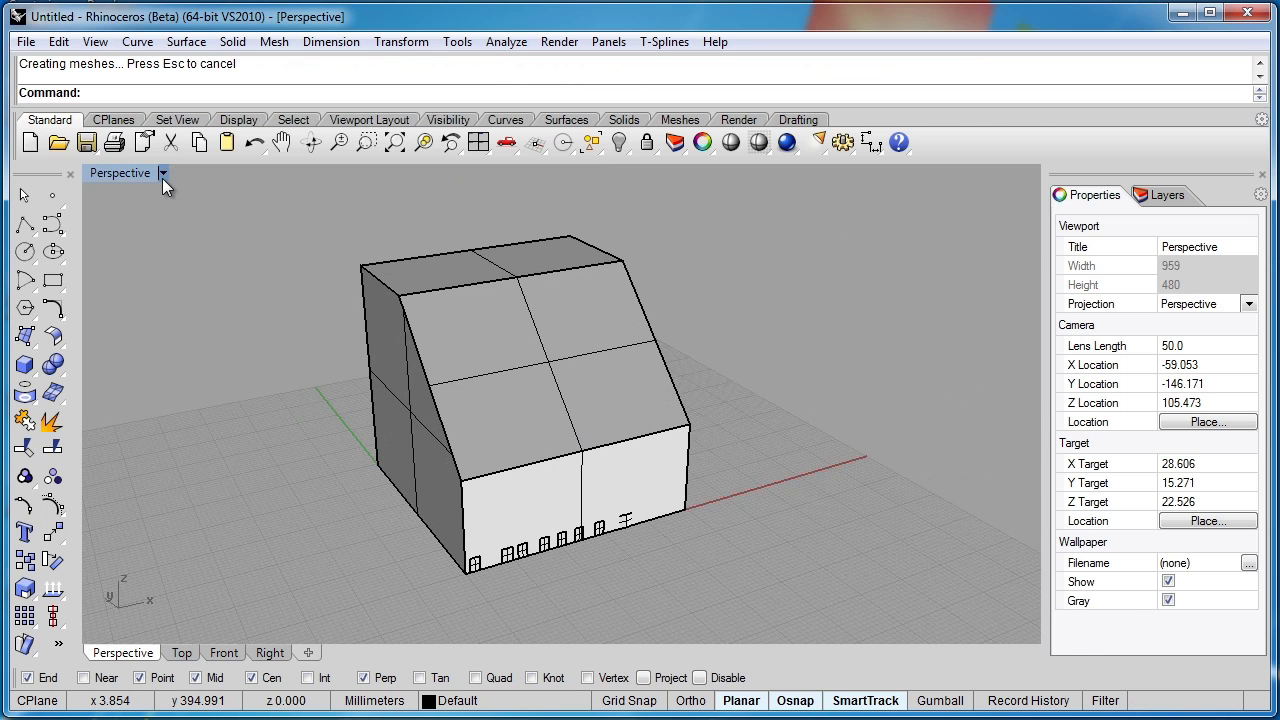
key("Home")
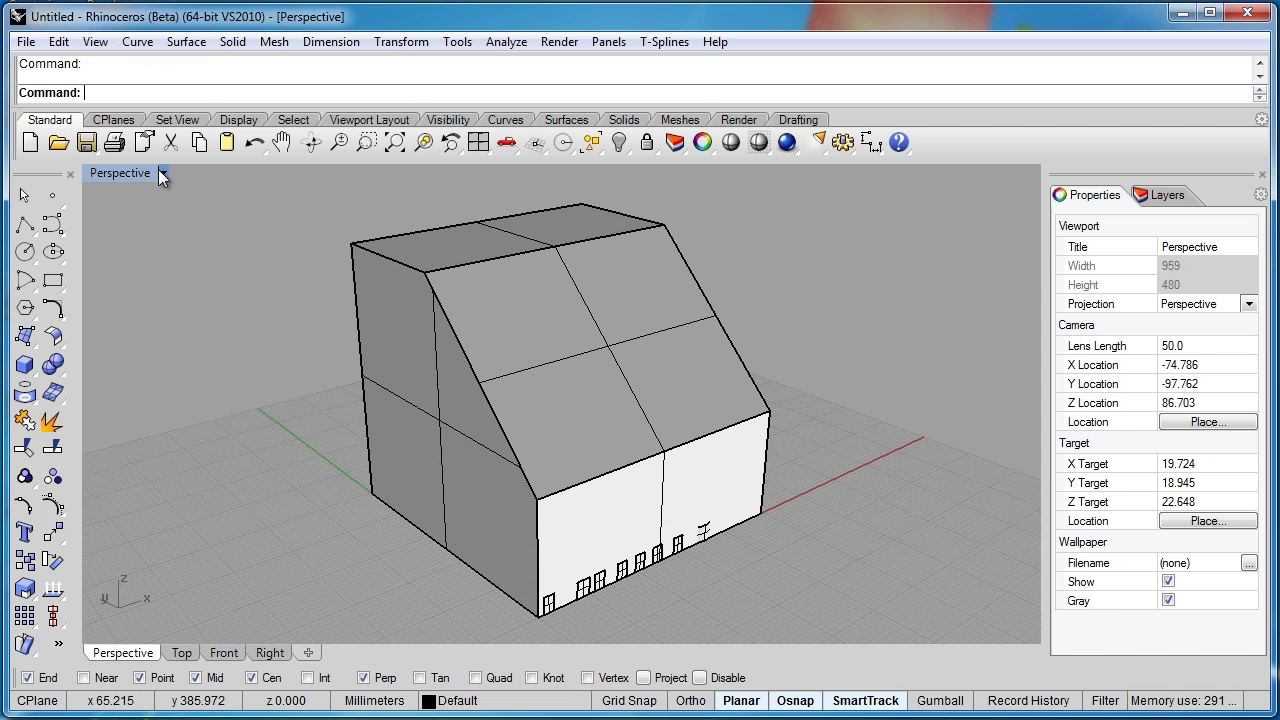
- Set the Perspective CPlane by 3 points on the face corners, then select the box
left_click(160, 172)
mouse_move(218, 438)
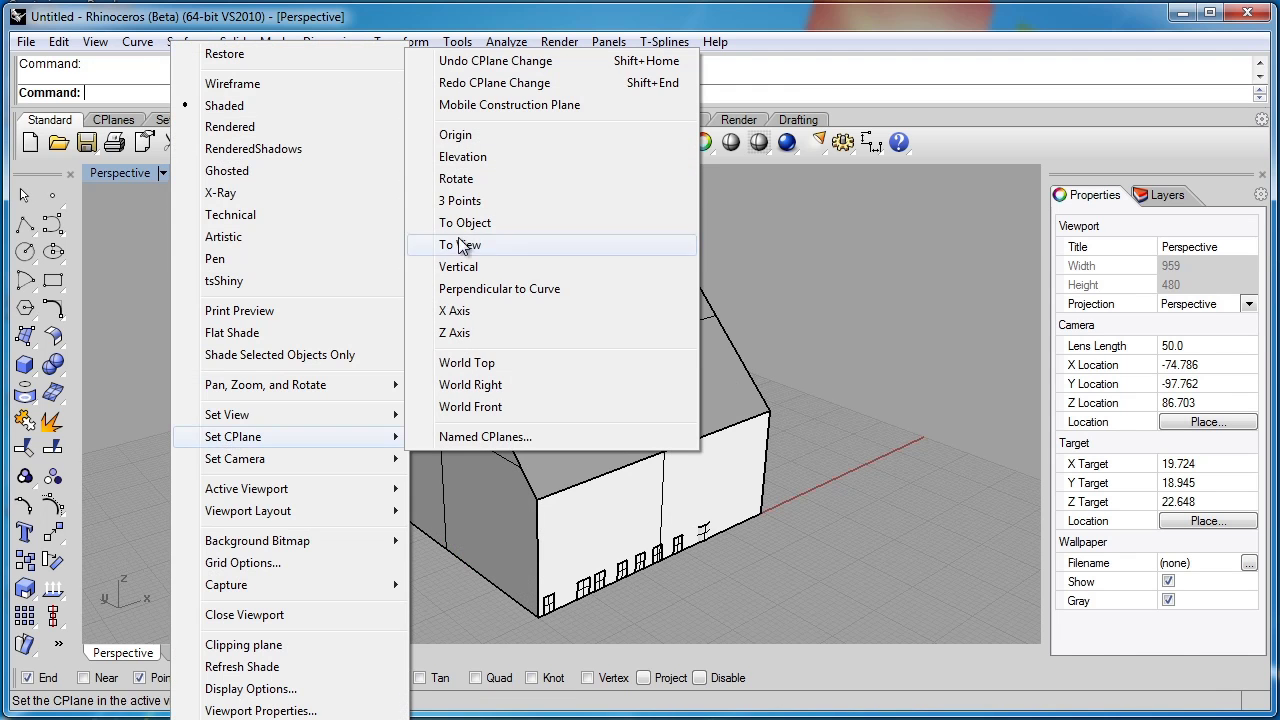
left_click(448, 203)
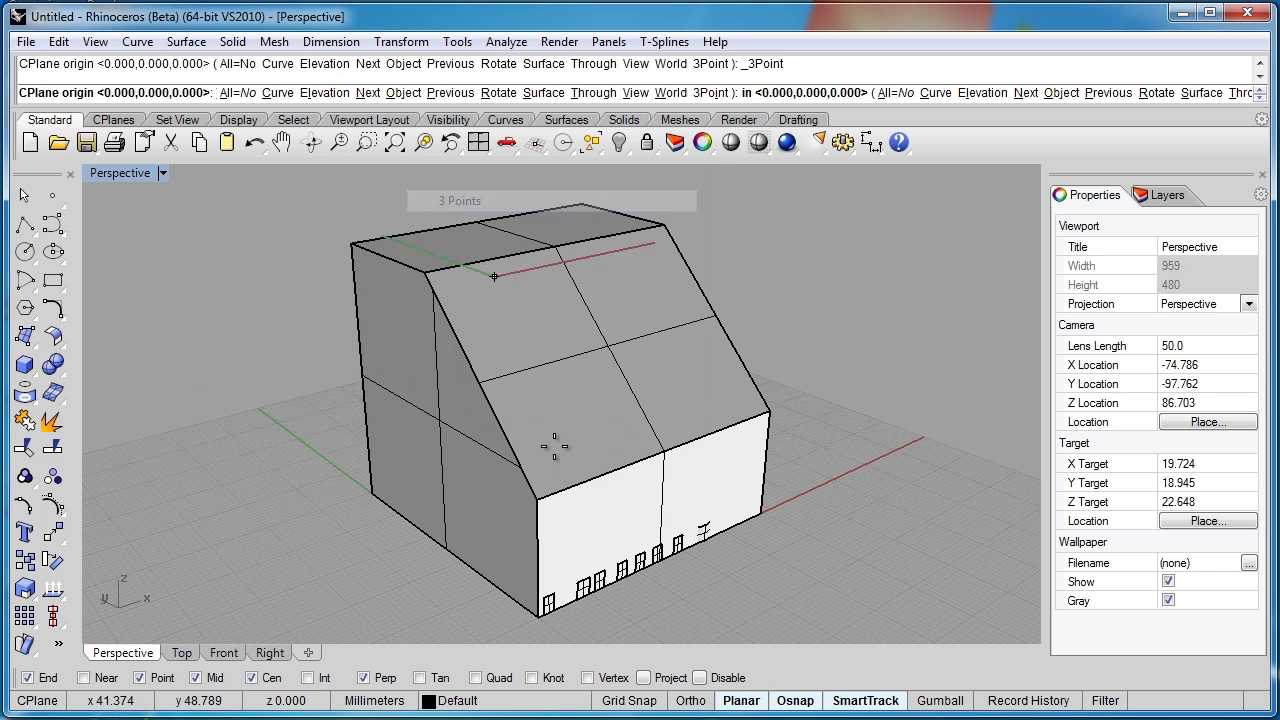
left_click(537, 497)
left_click(770, 410)
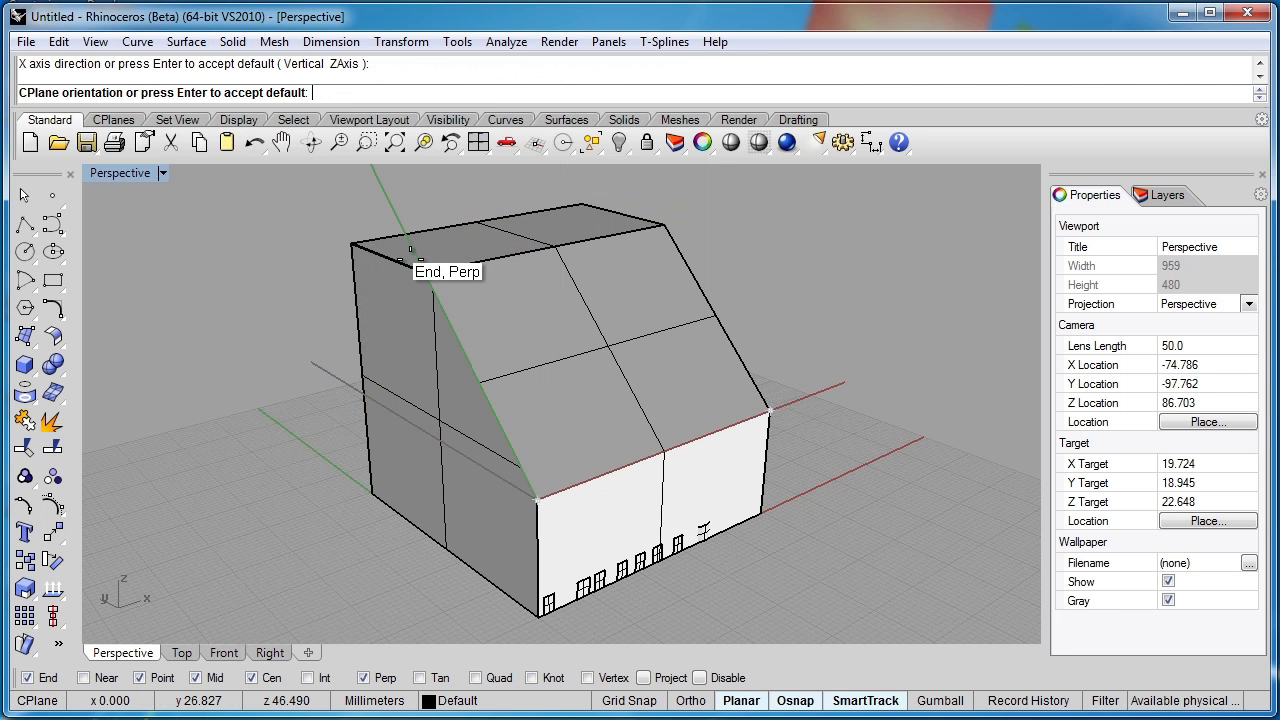
left_click(416, 252)
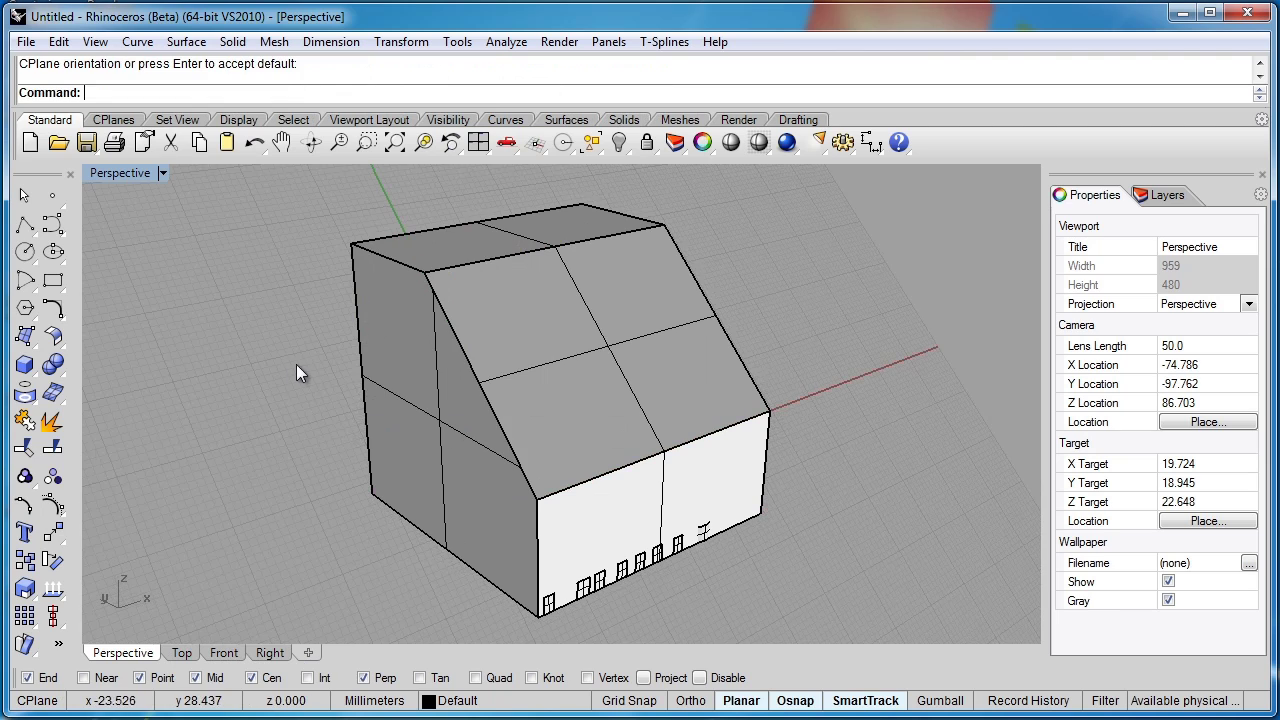
right_click_drag(190, 485, 435, 452)
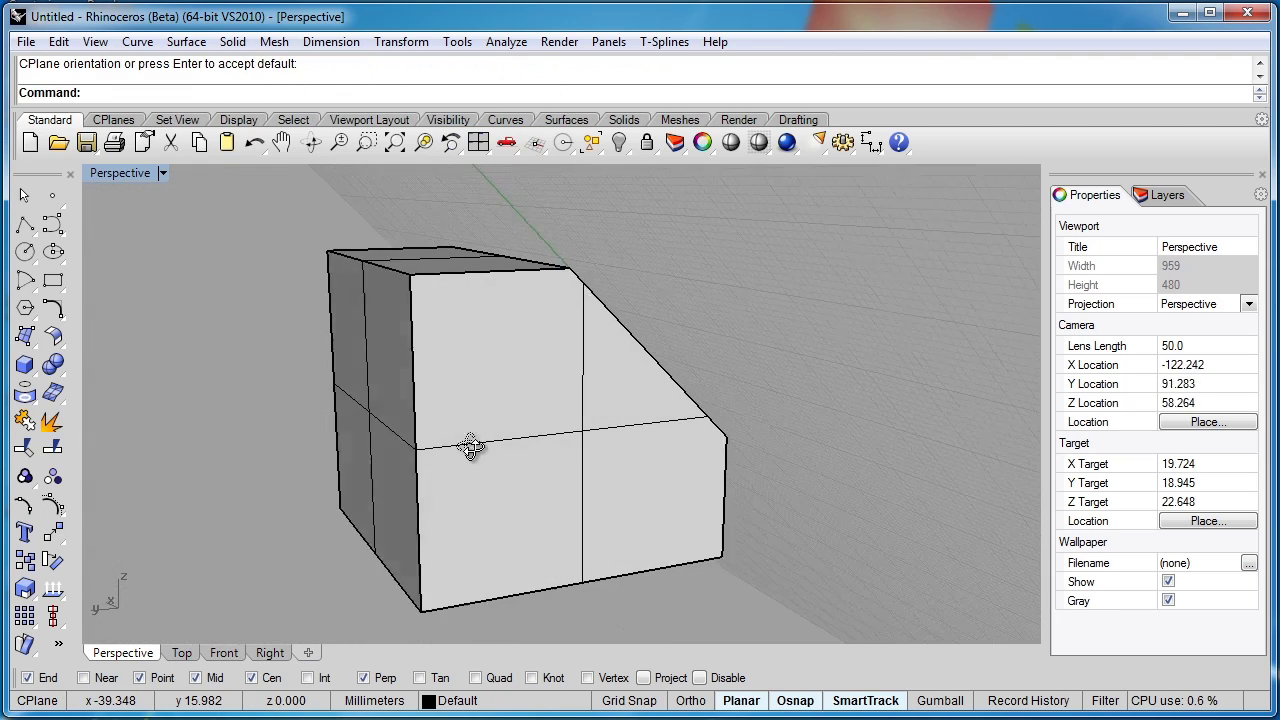
right_click_drag(471, 447, 349, 480)
left_click(444, 455)
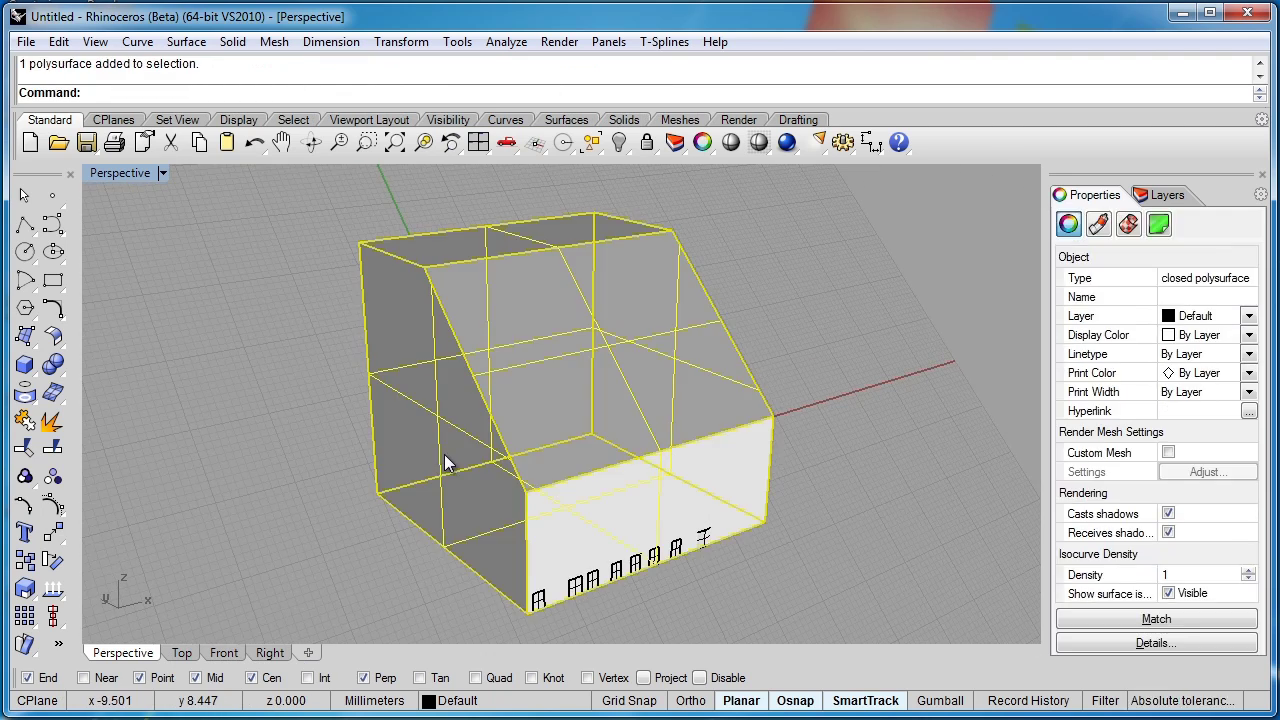
- Delete the box and save the current construction plane as 'Box1' in Named CPlanes
key("Delete")
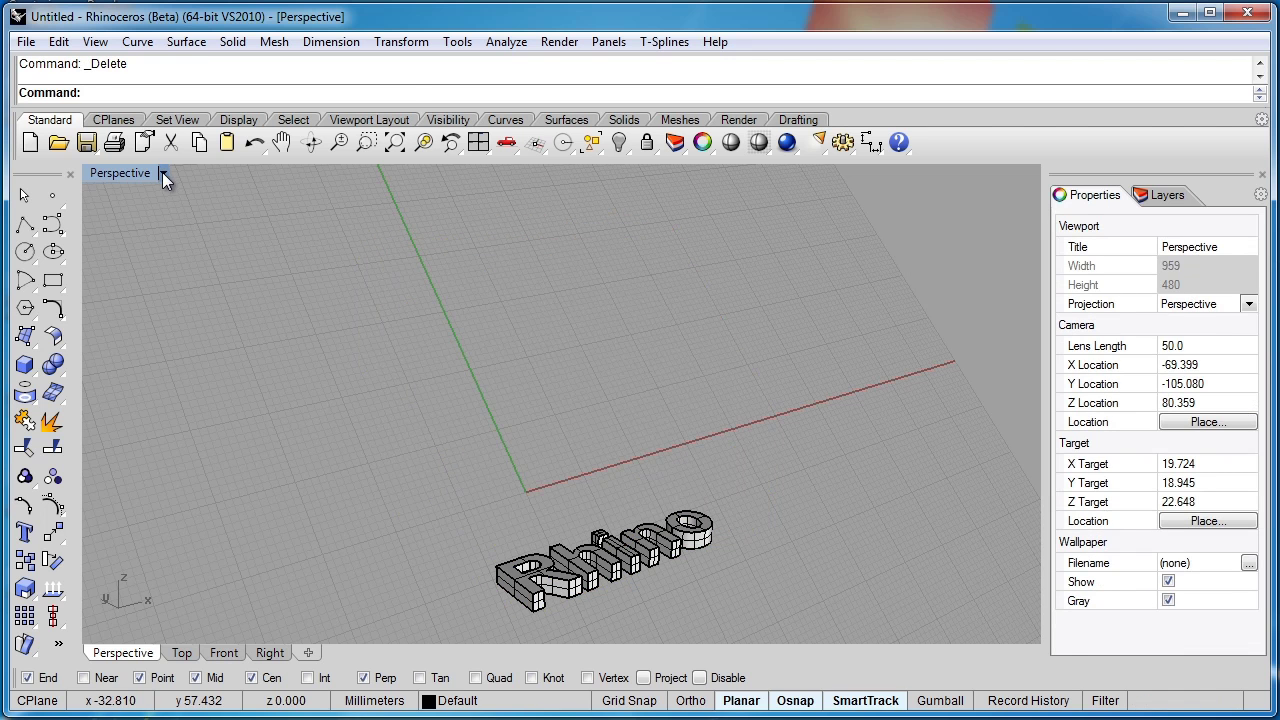
left_click(162, 172)
mouse_move(215, 440)
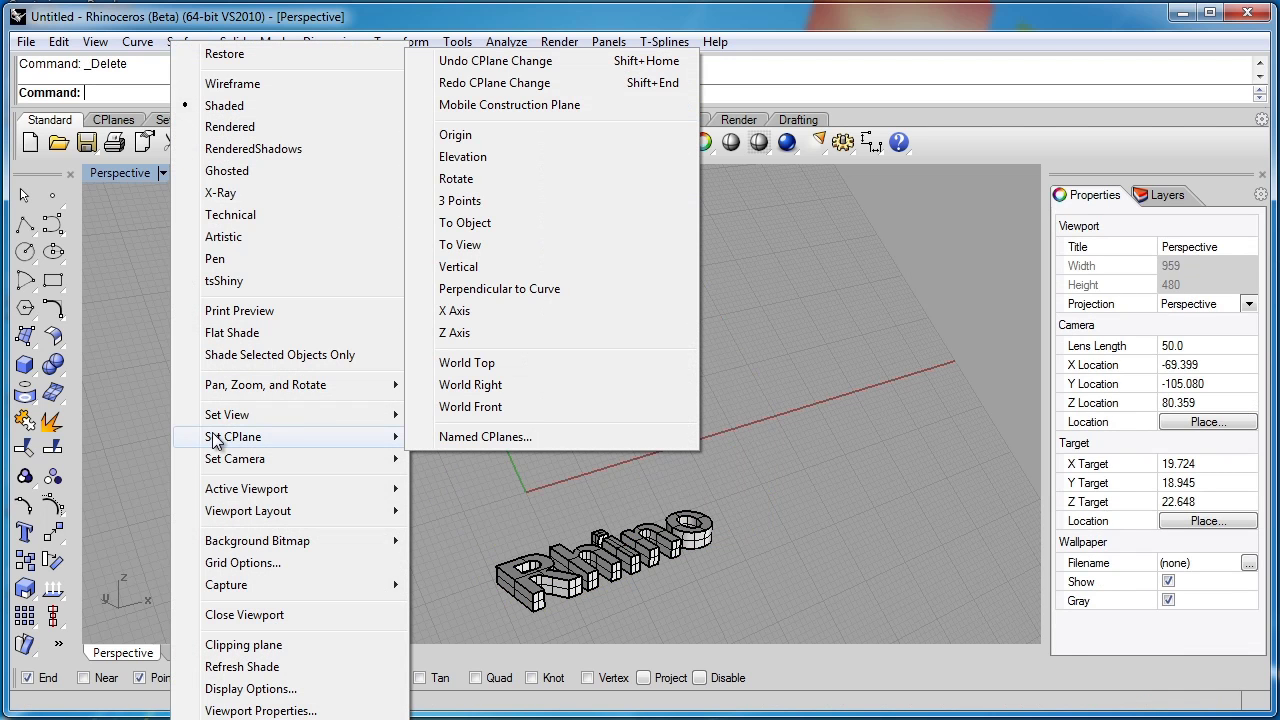
left_click(463, 437)
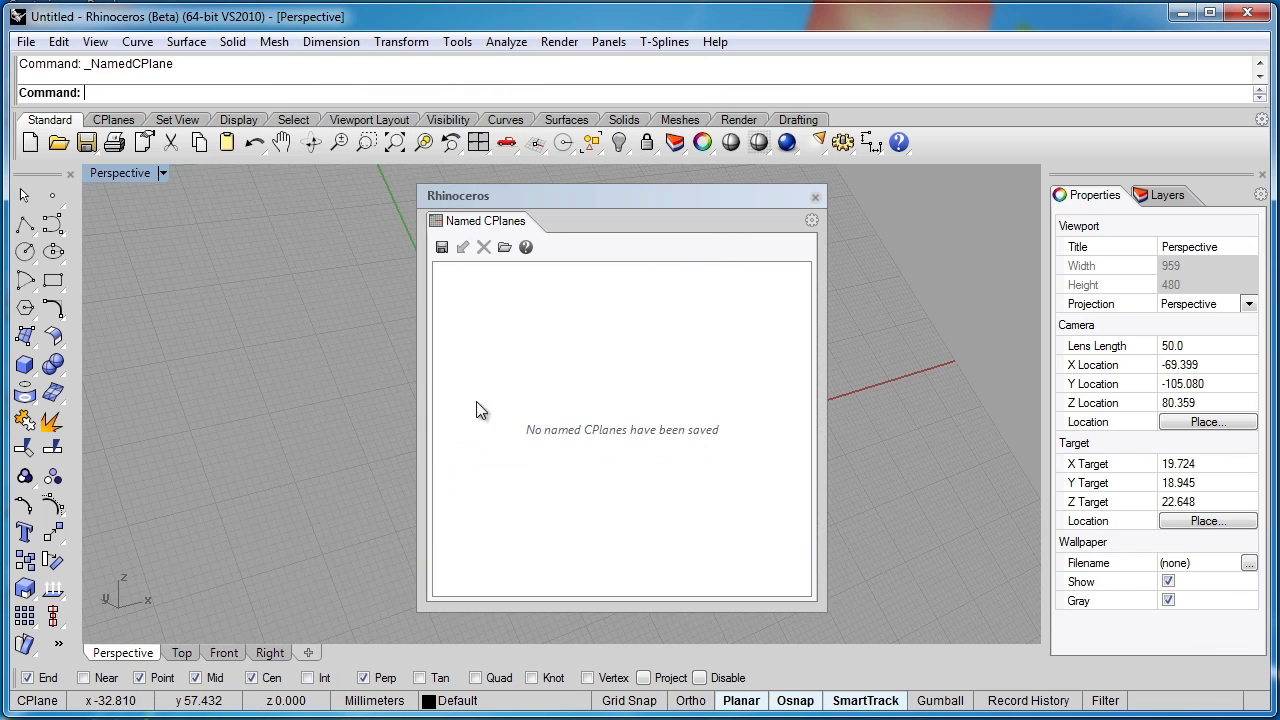
left_click(441, 247)
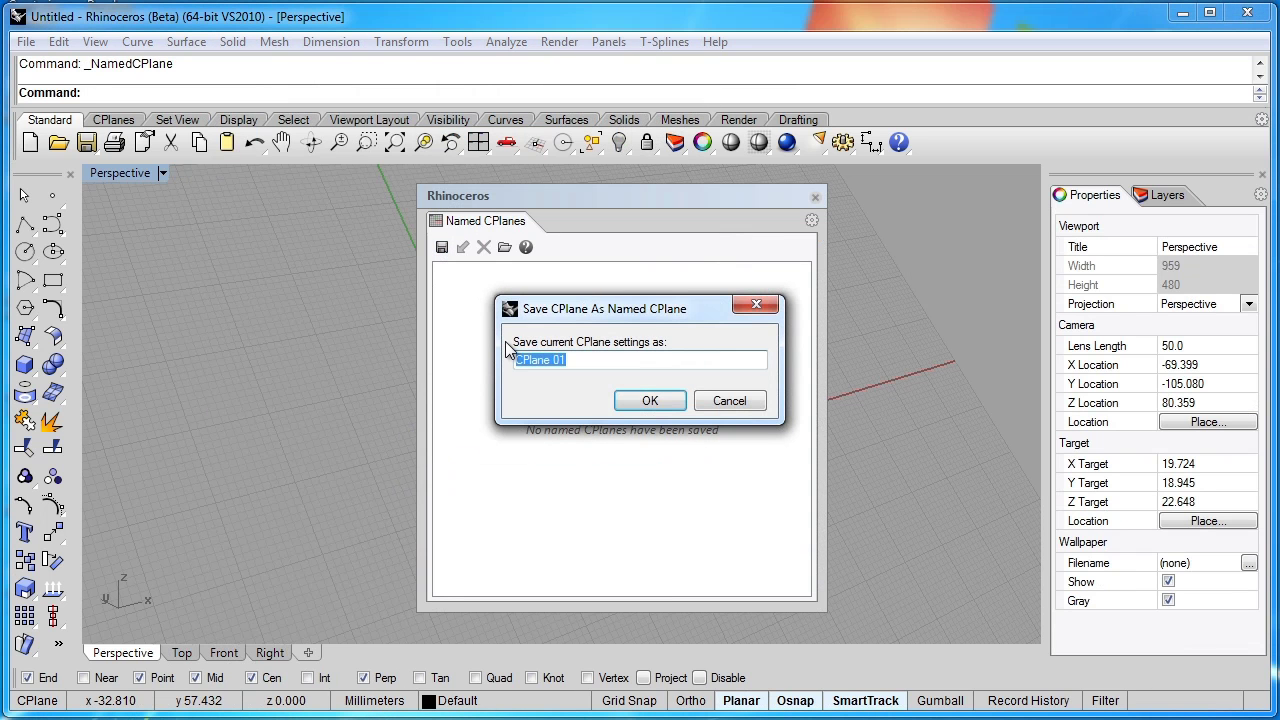
type("Box1")
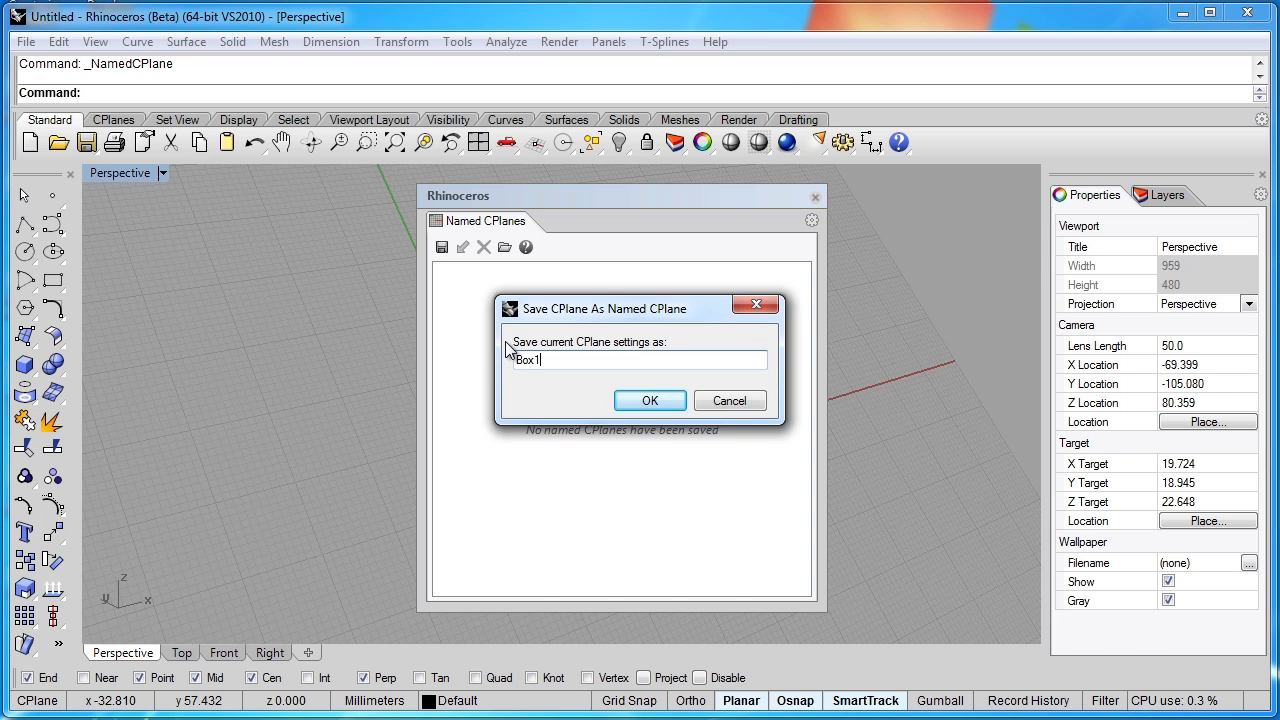
key("Return")
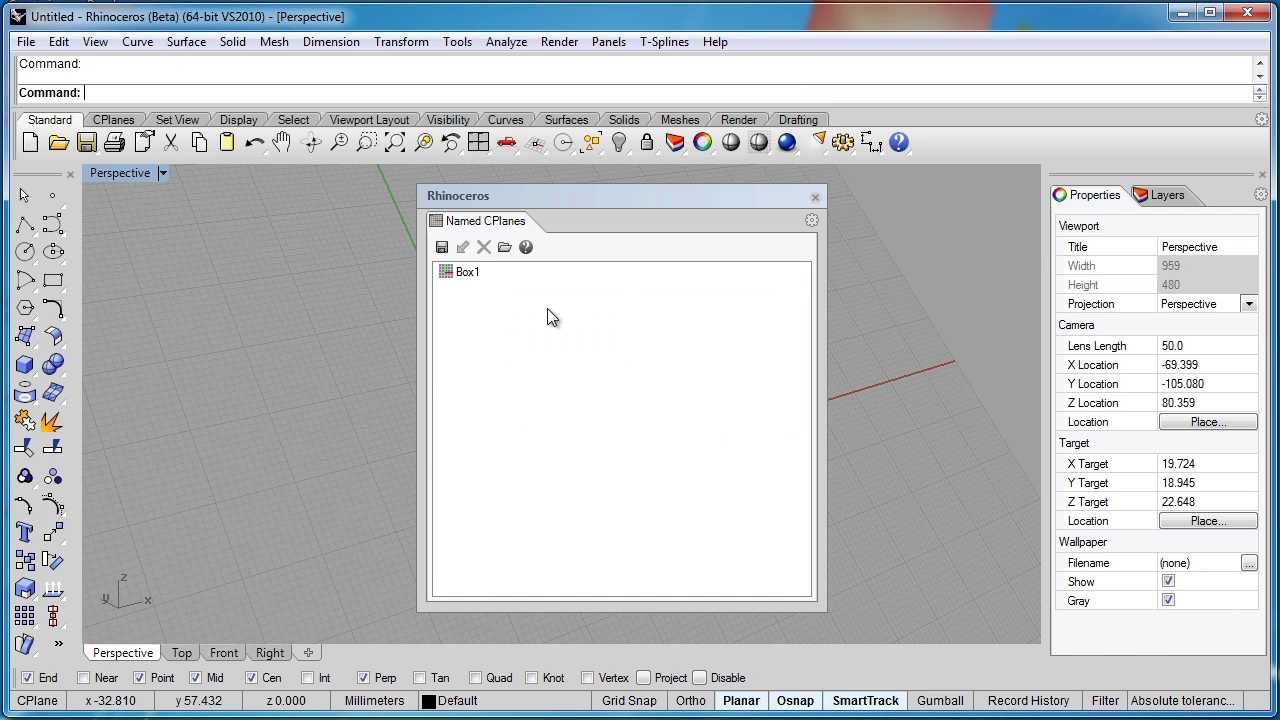
left_click(815, 197)
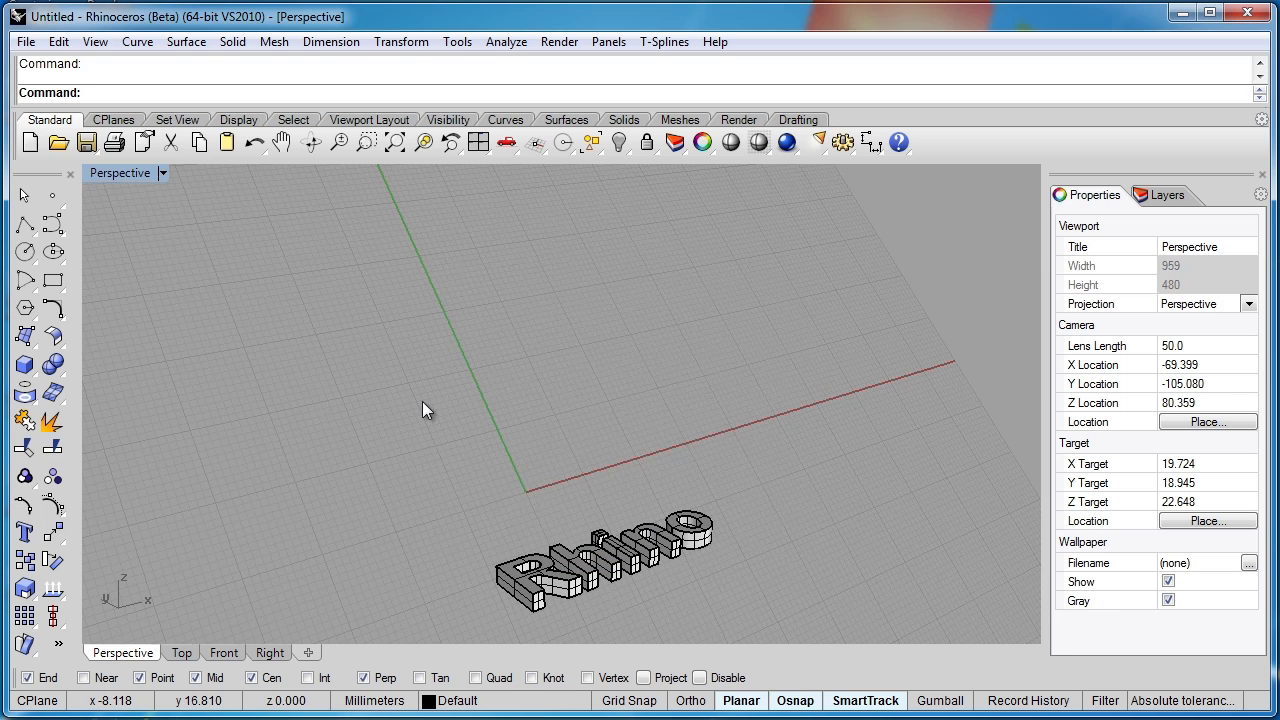
- Set the Perspective construction plane to World Top
left_click(160, 173)
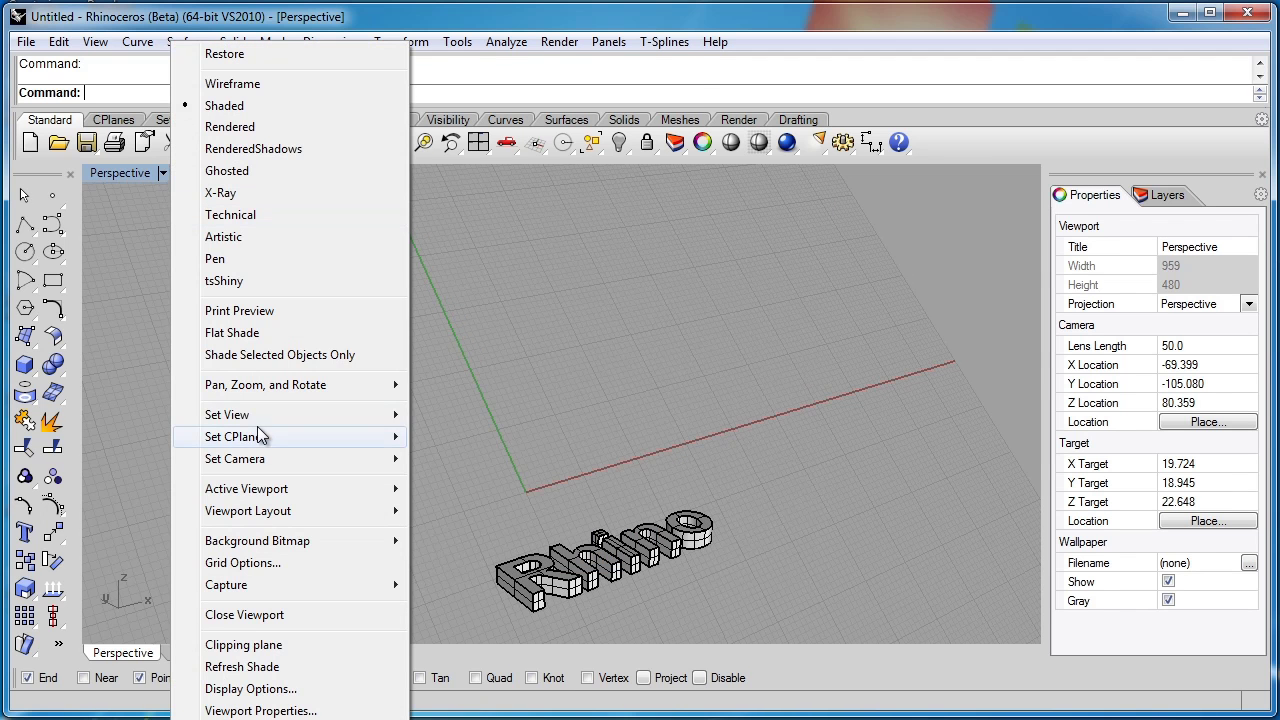
mouse_move(265, 443)
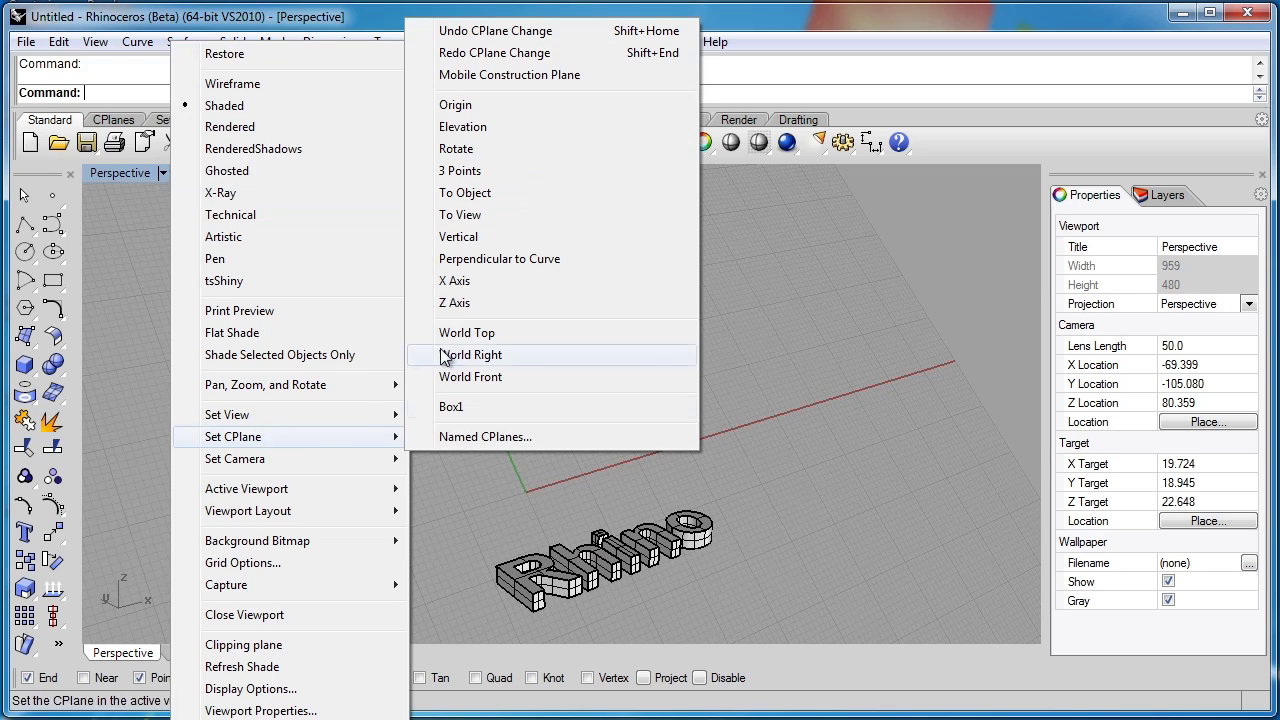
left_click(466, 333)
right_click_drag(571, 423, 437, 483)
scroll(497, 398, "down", 2)
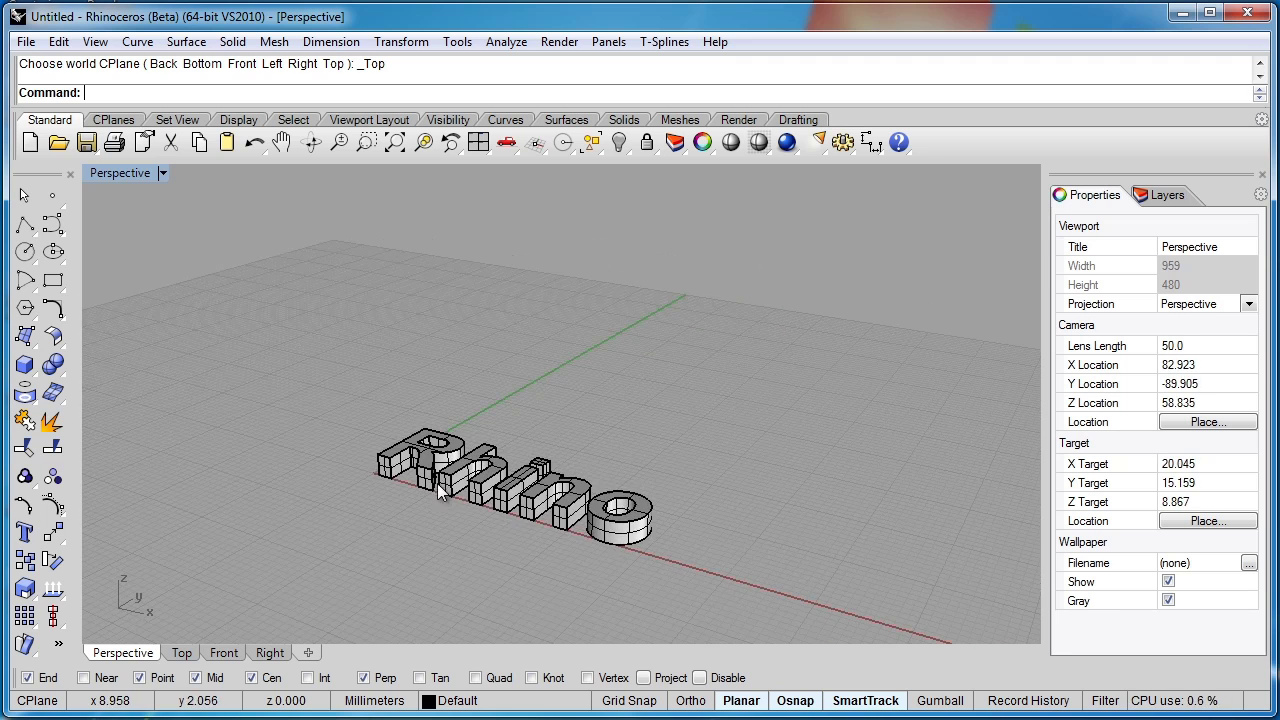
- Remap all six letter objects onto the named CPlane 'Box1'
key("ctrl+a")
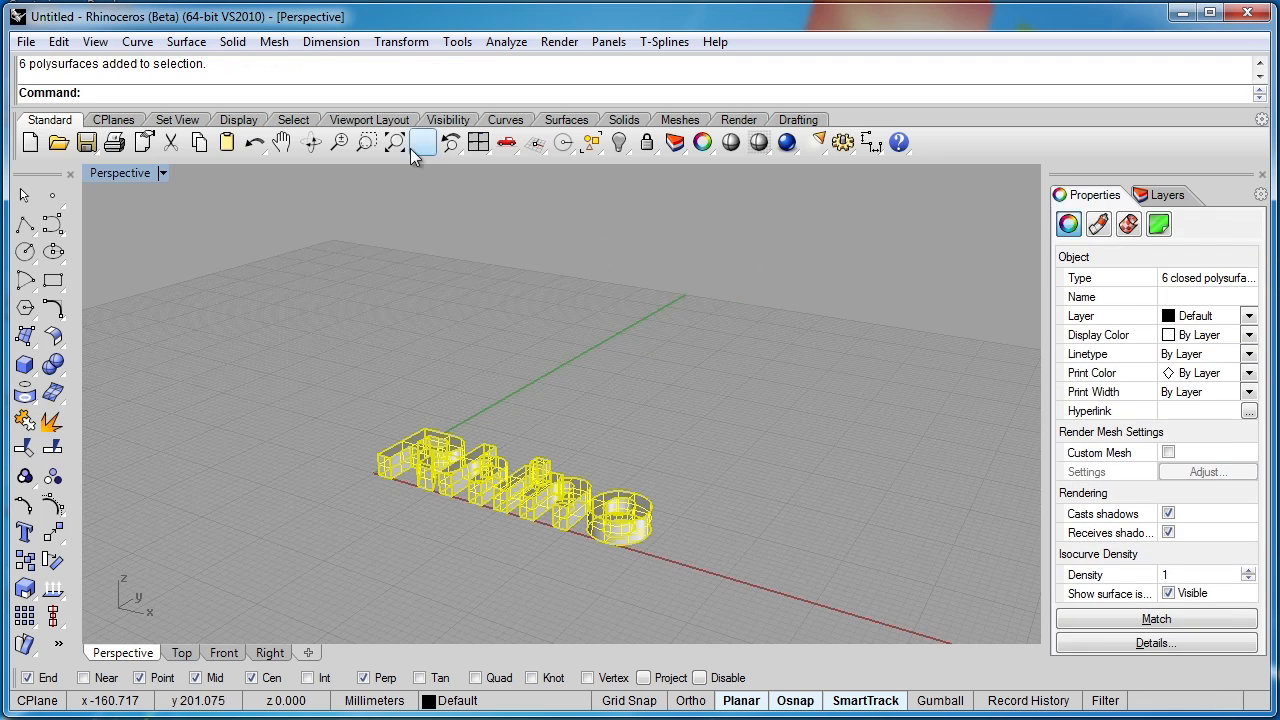
left_click(404, 42)
mouse_move(288, 272)
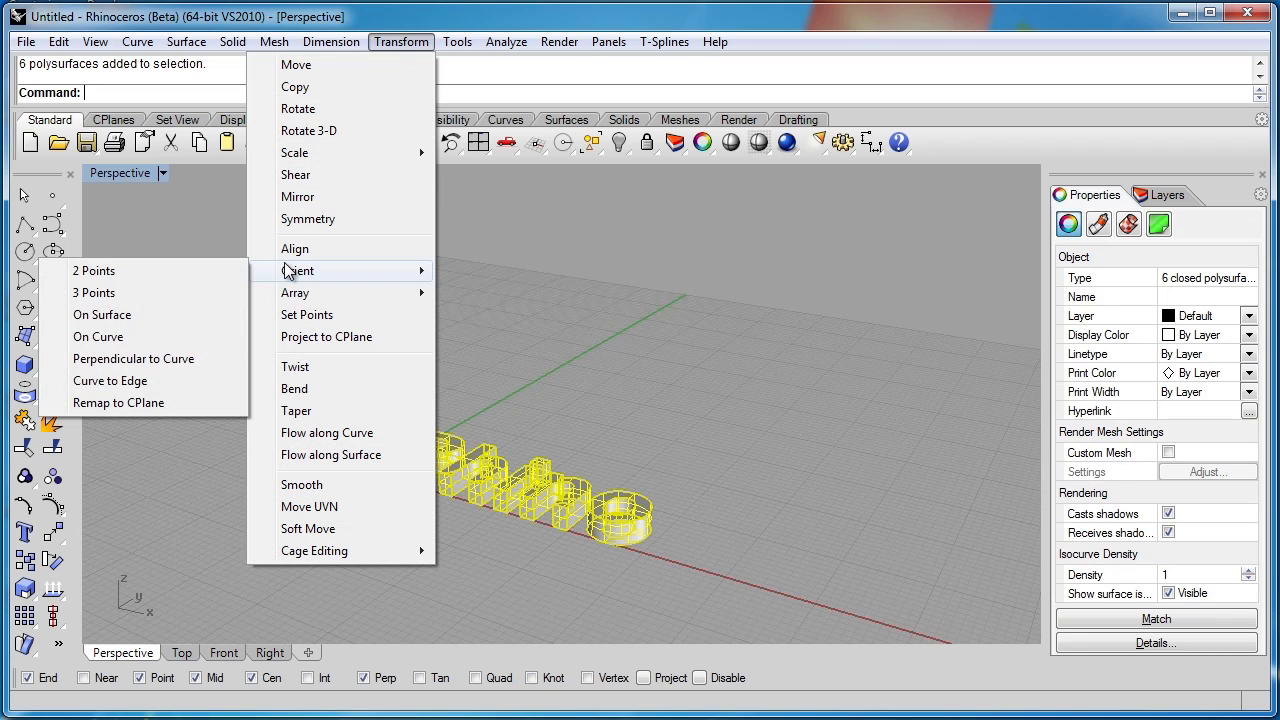
left_click(117, 404)
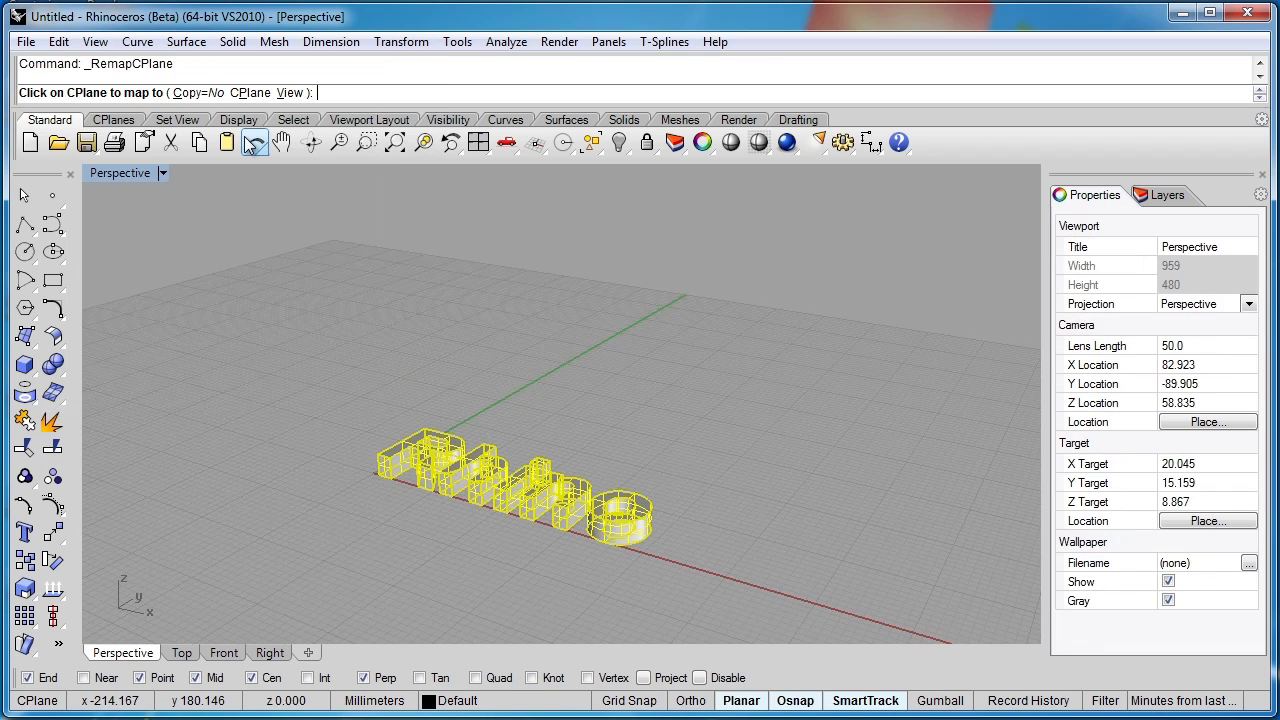
left_click(250, 93)
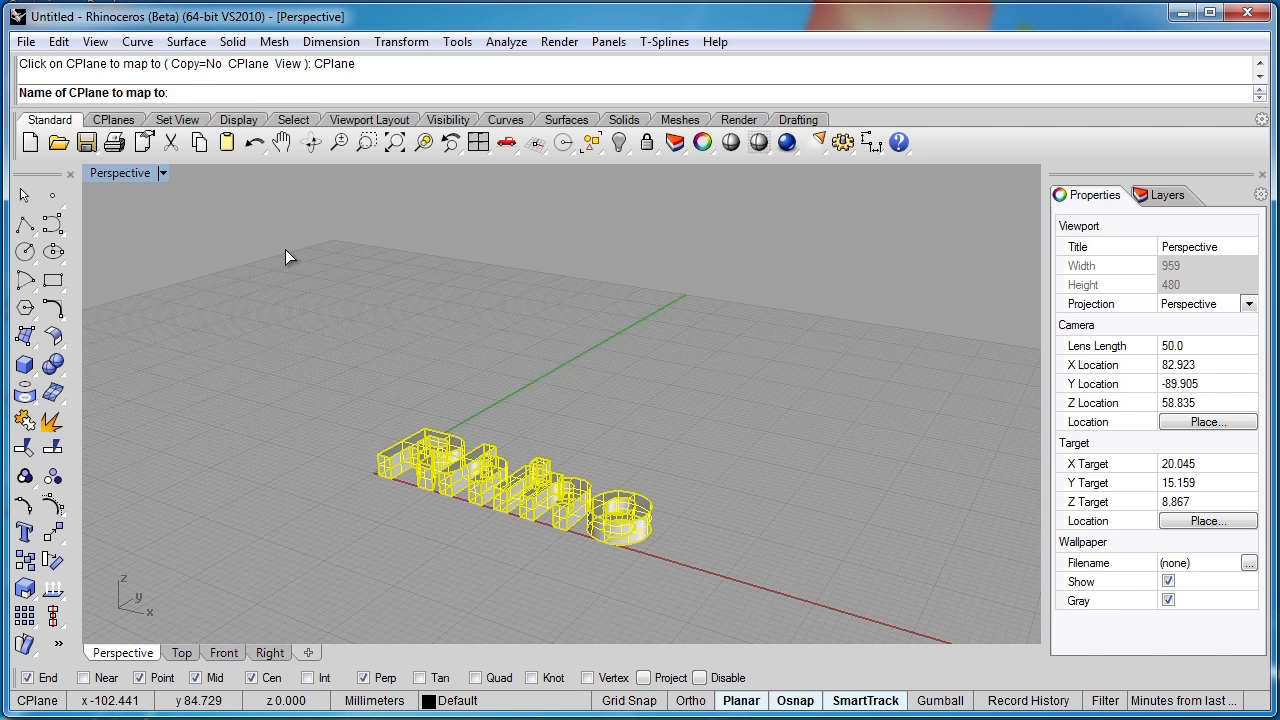
type("Box1")
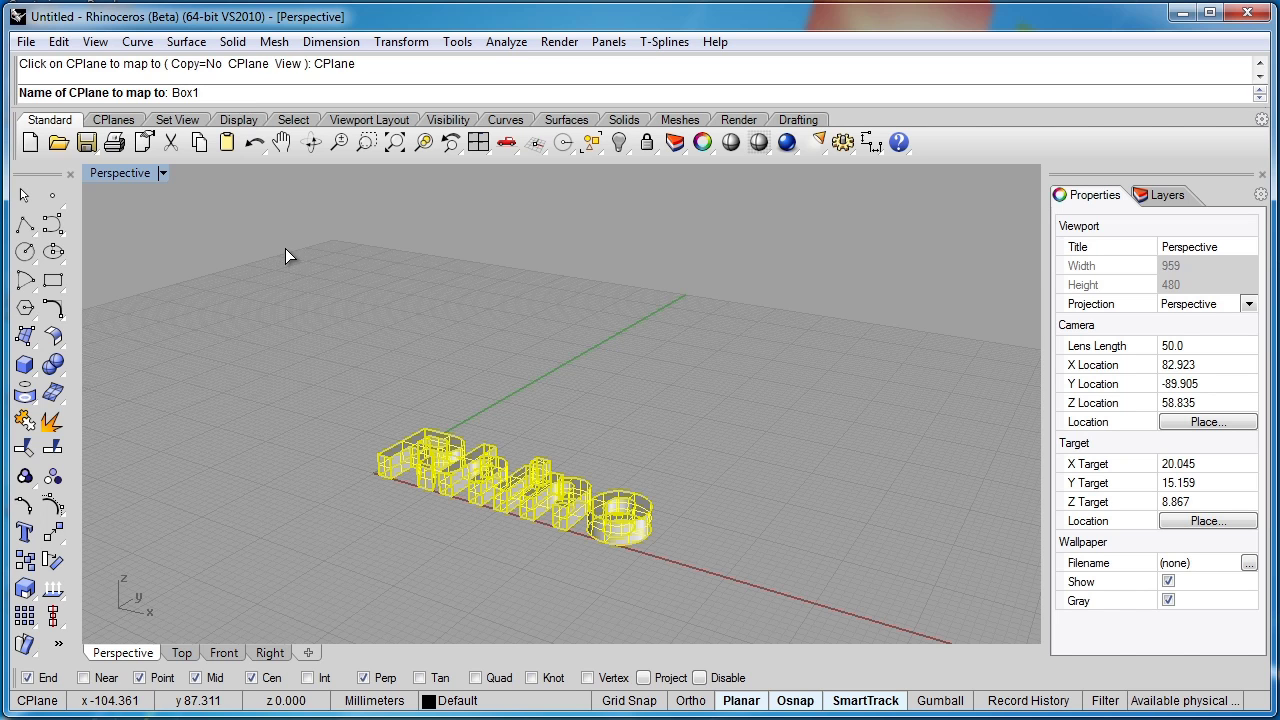
key("Return")
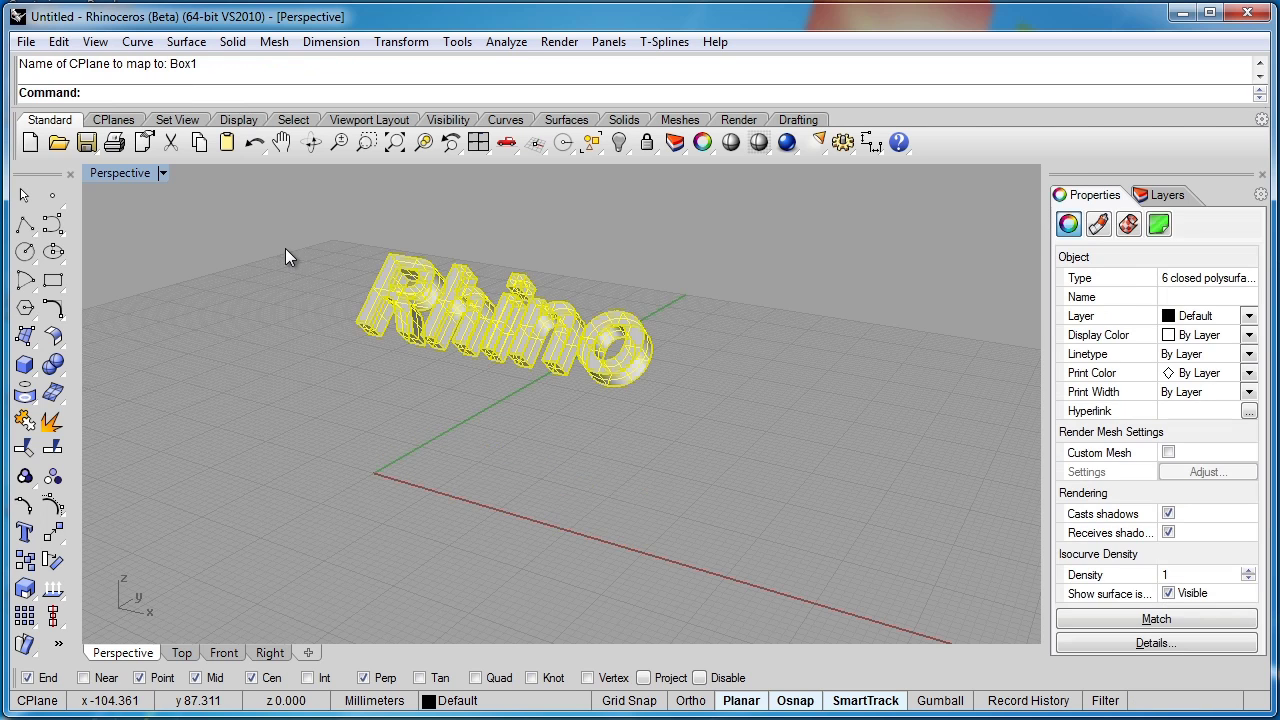
- Orbit around the tilted letters to inspect them from behind, then select them all
left_click(304, 331)
right_click_drag(304, 425, 458, 410)
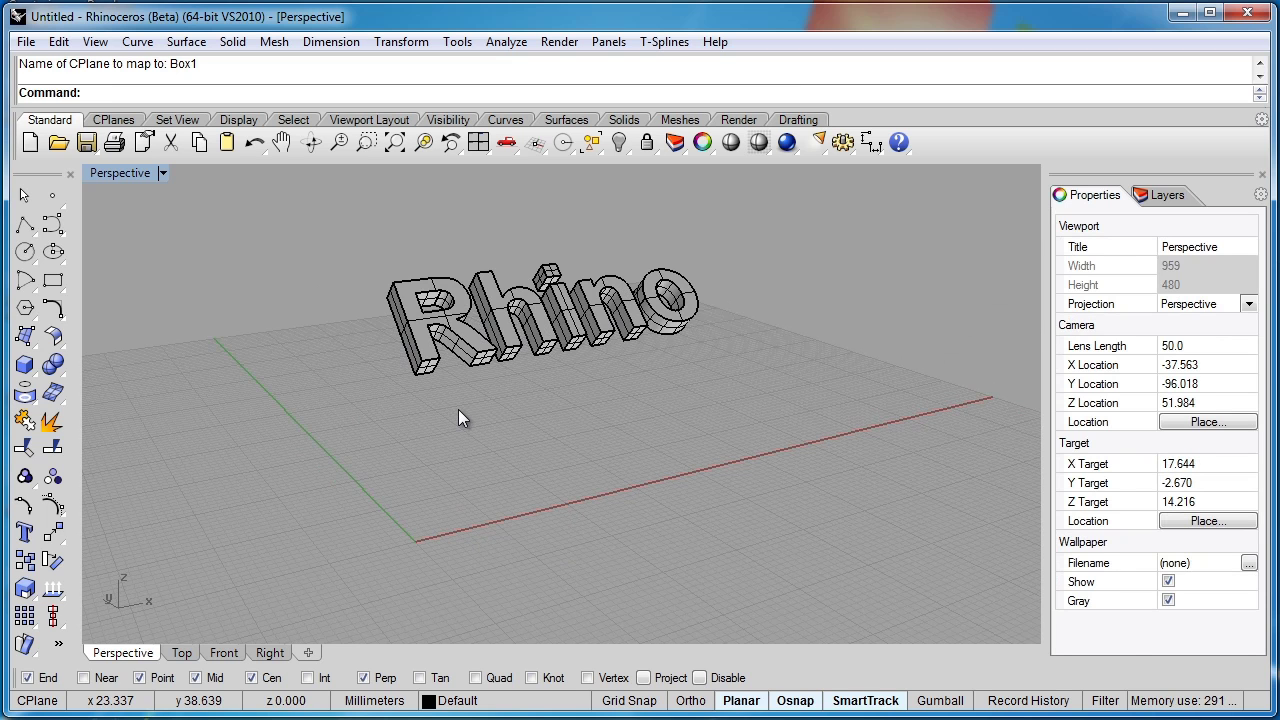
right_click_drag(415, 464, 523, 445)
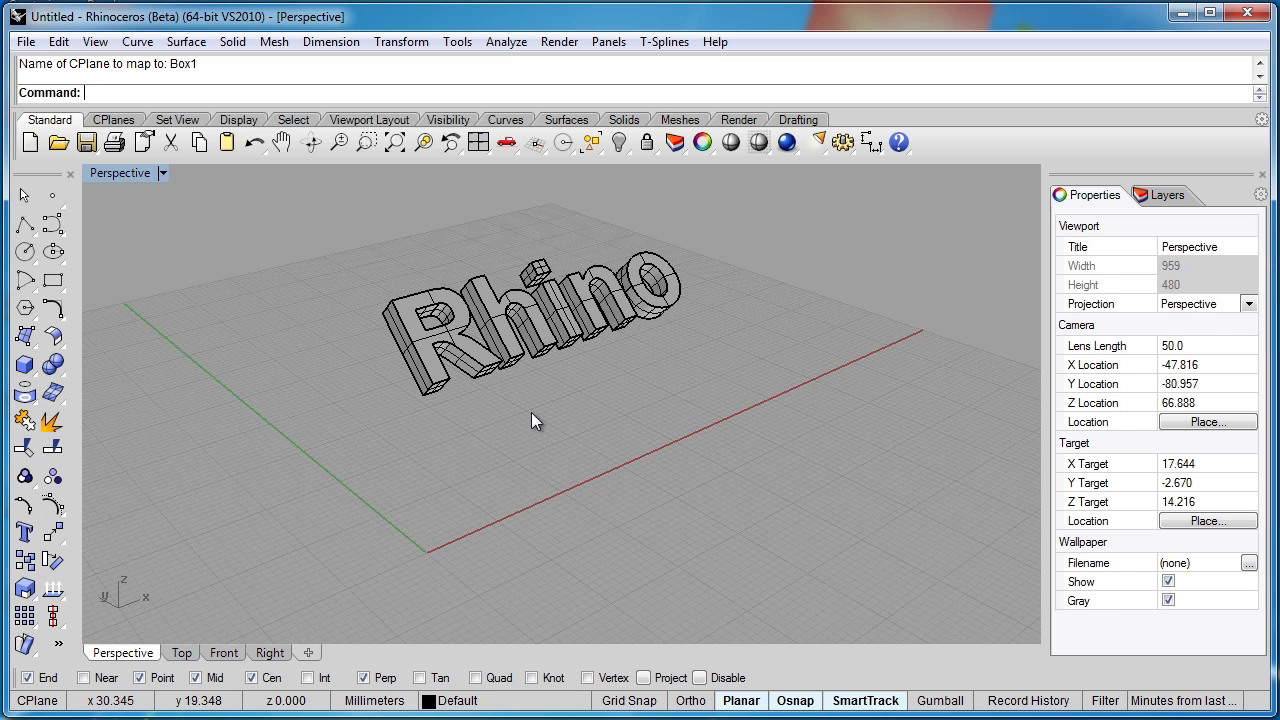
key("ctrl+a")
- Delete the letters and reset the construction plane to World Top
key("Delete")
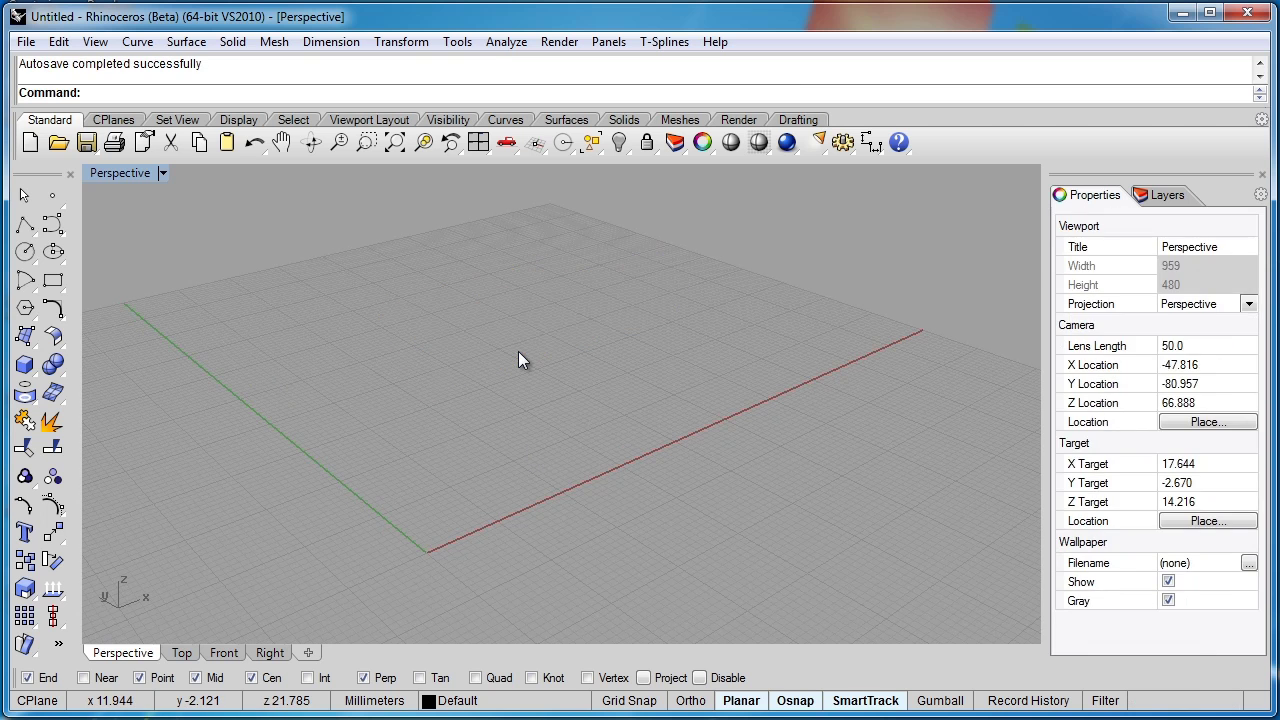
left_click(162, 174)
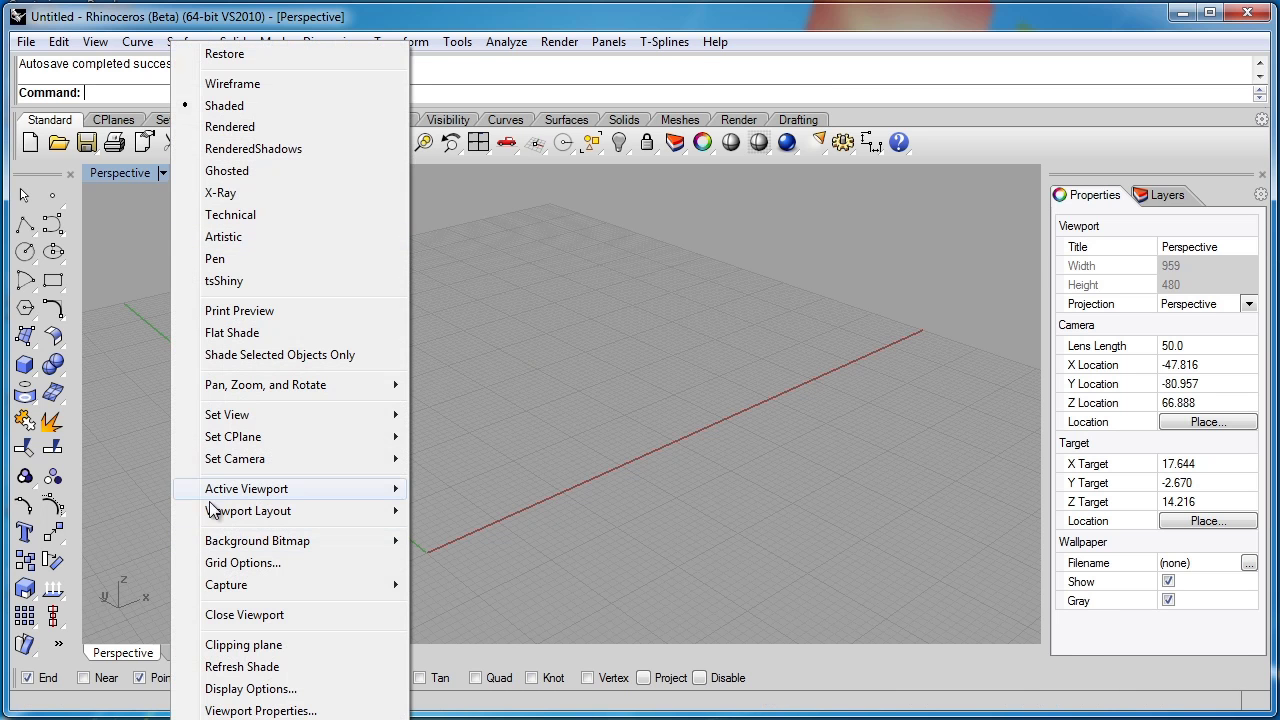
mouse_move(230, 445)
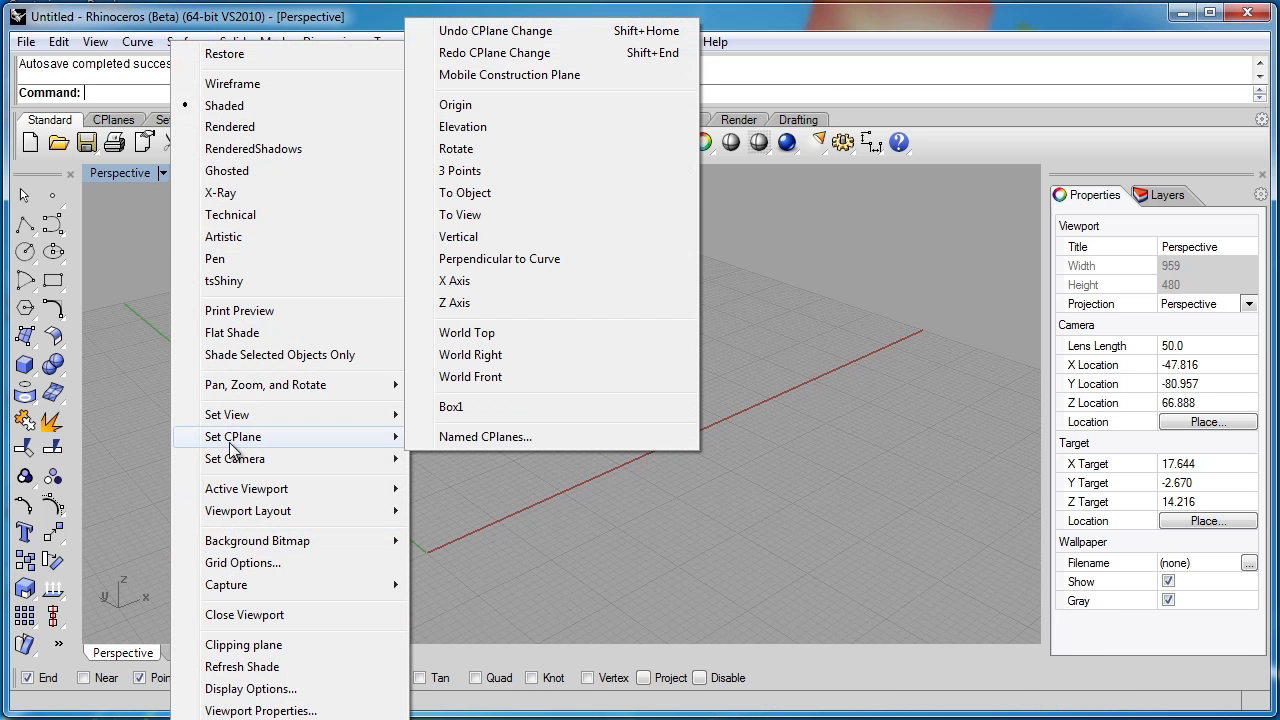
left_click(483, 333)
- Create a box with its first corner at 0, then drag it downward
type("box")
key("Return")
type("0")
key("Return")
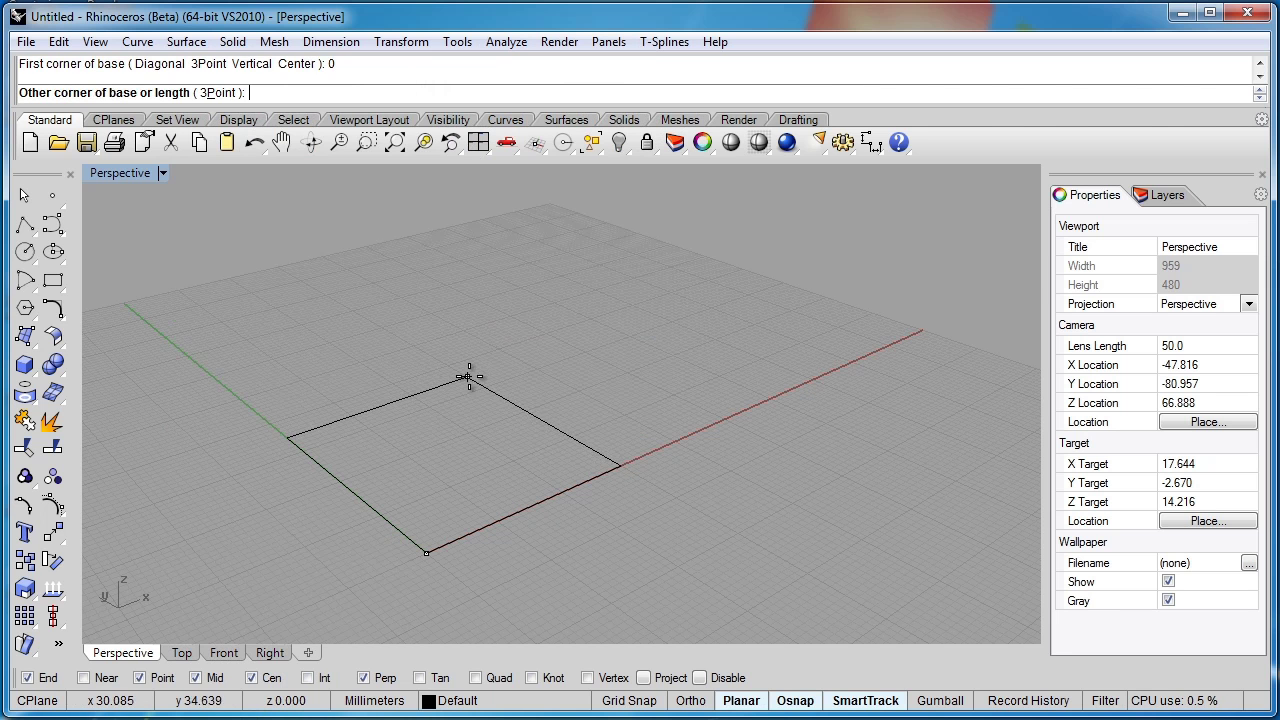
left_click(477, 369)
scroll(480, 365, "down", 3)
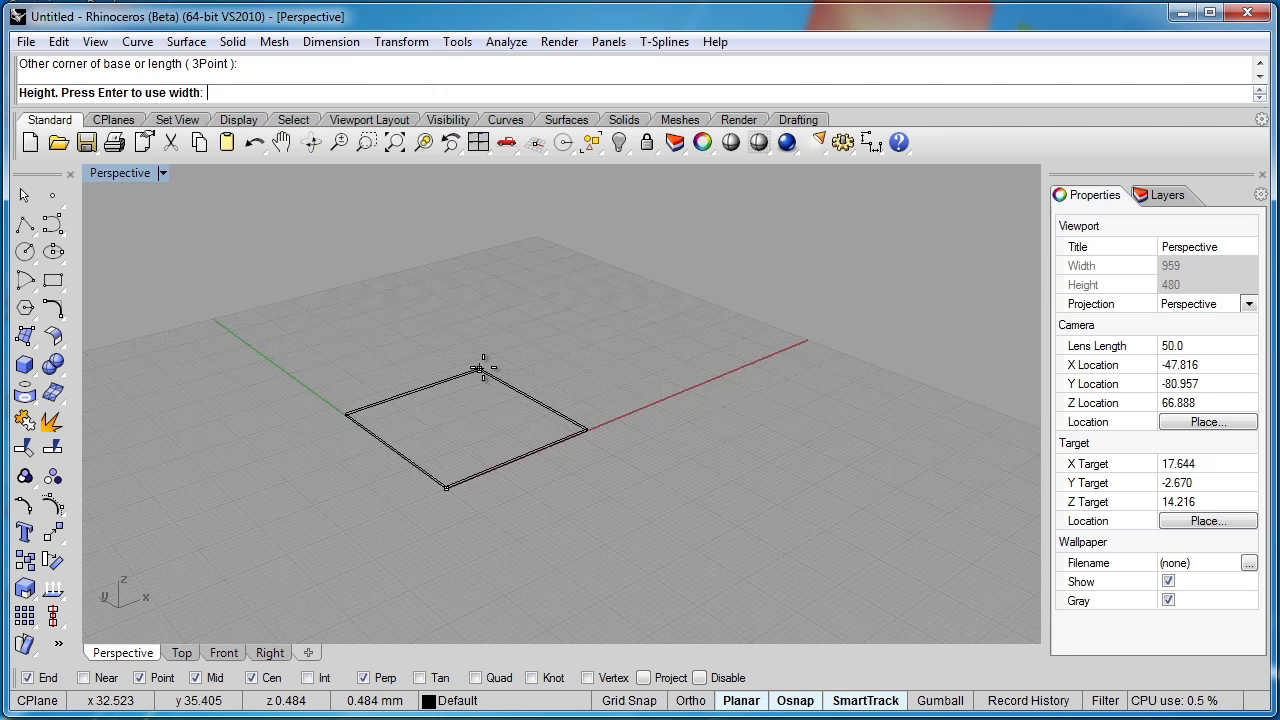
left_click(485, 468)
left_click(479, 481)
left_click_drag(480, 481, 484, 520)
key("Escape")
- Switch to the Top view and centre the box on screen
right_click_drag(640, 500, 569, 564)
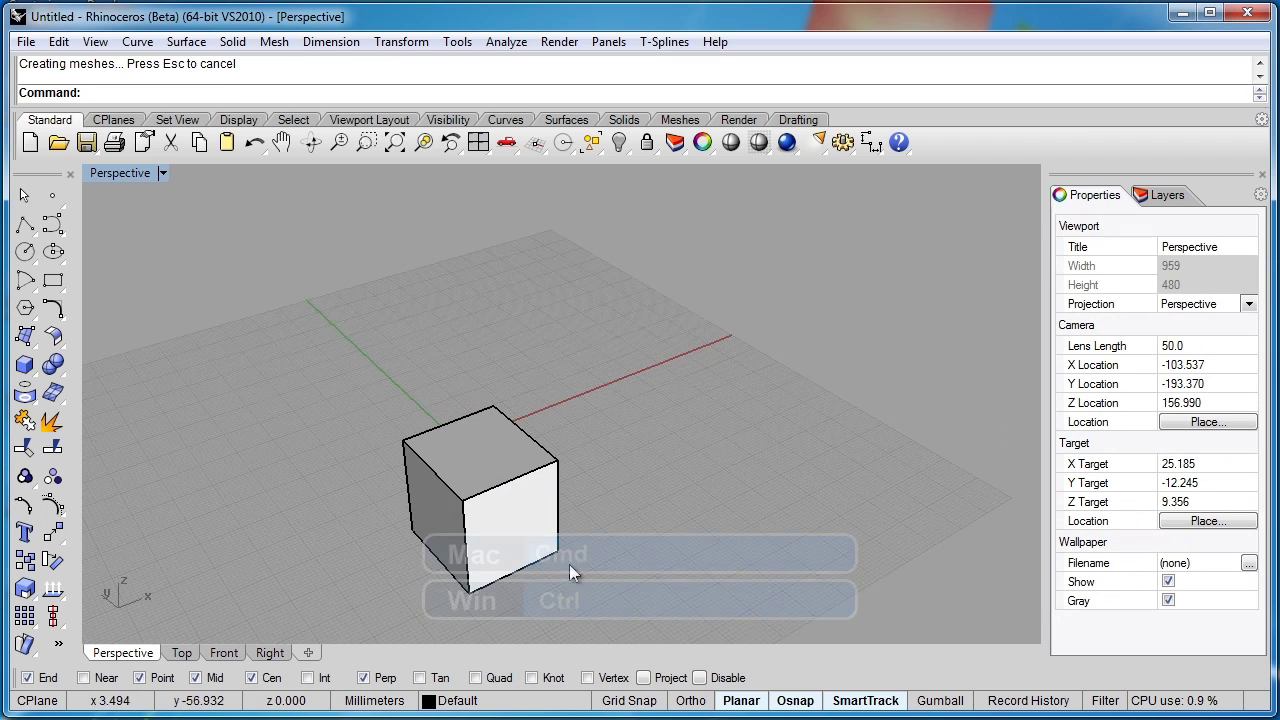
left_click(185, 653)
scroll(454, 402, "down", 3)
right_click_drag(454, 402, 404, 451)
scroll(445, 475, "up", 3)
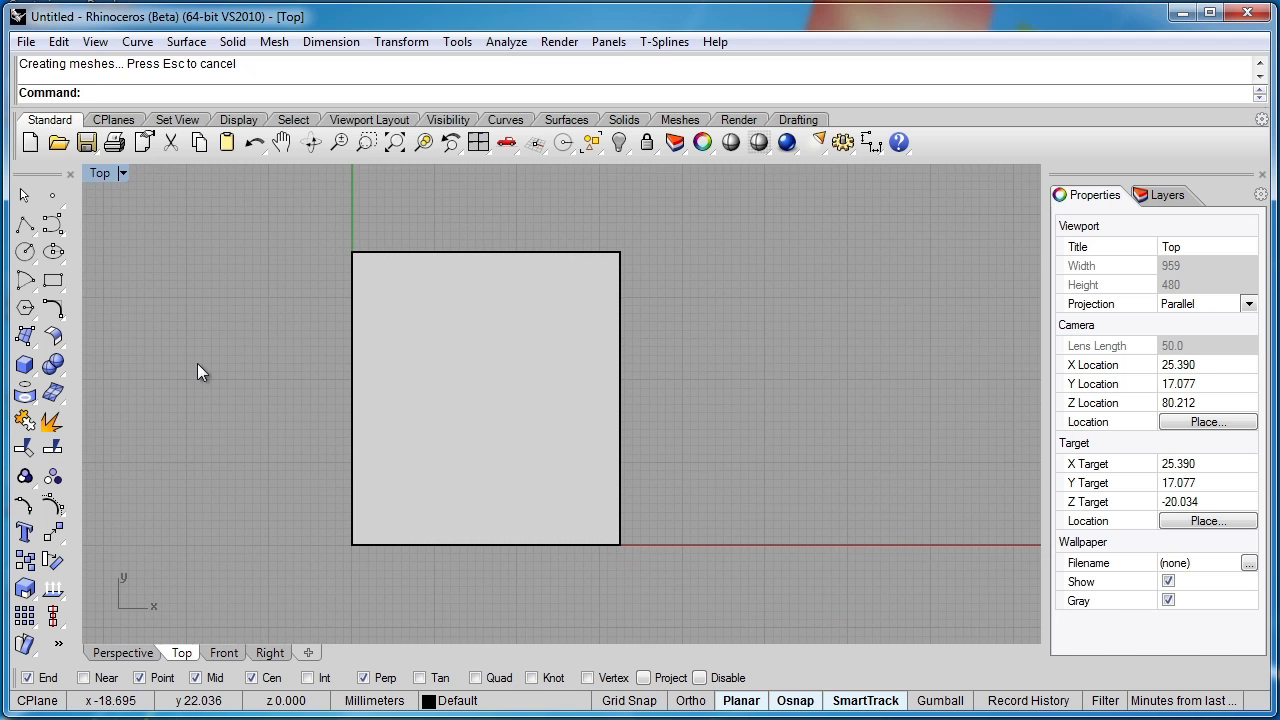
- Start a control-point curve below the box and trace points up its left side and over the top-left corner
left_click(53, 224)
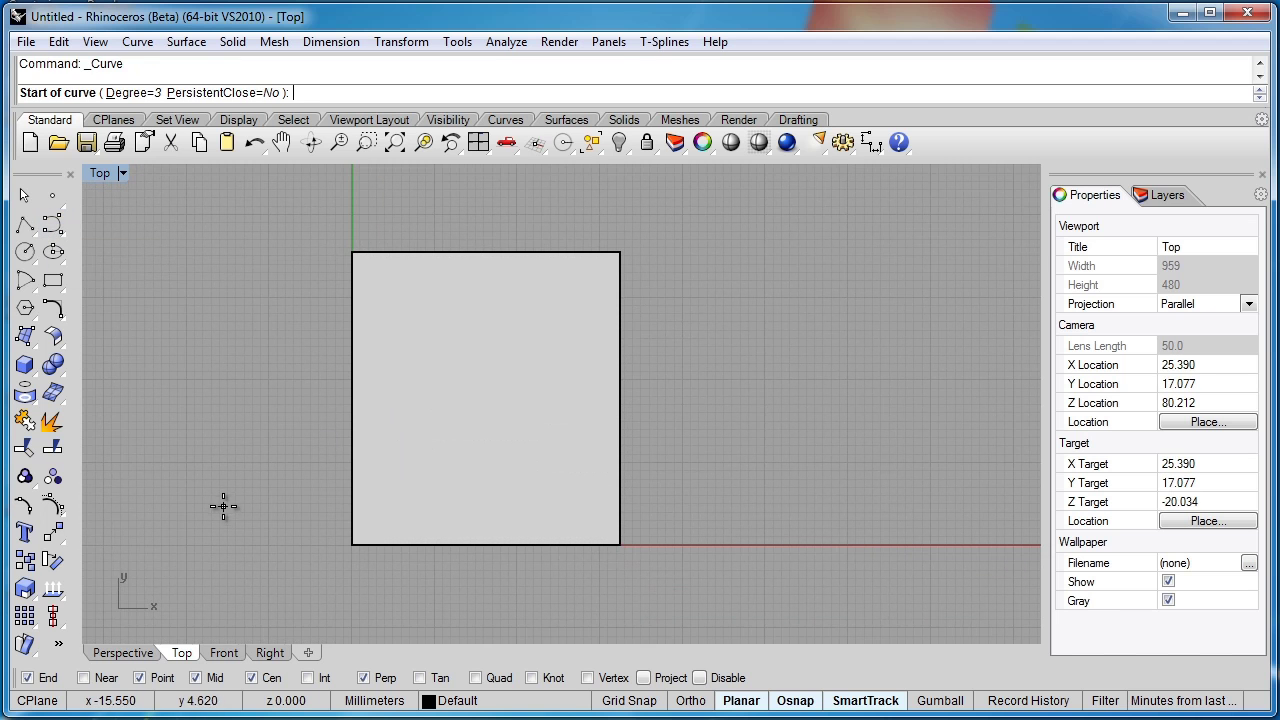
left_click(424, 619)
left_click(271, 581)
left_click(220, 510)
left_click(235, 431)
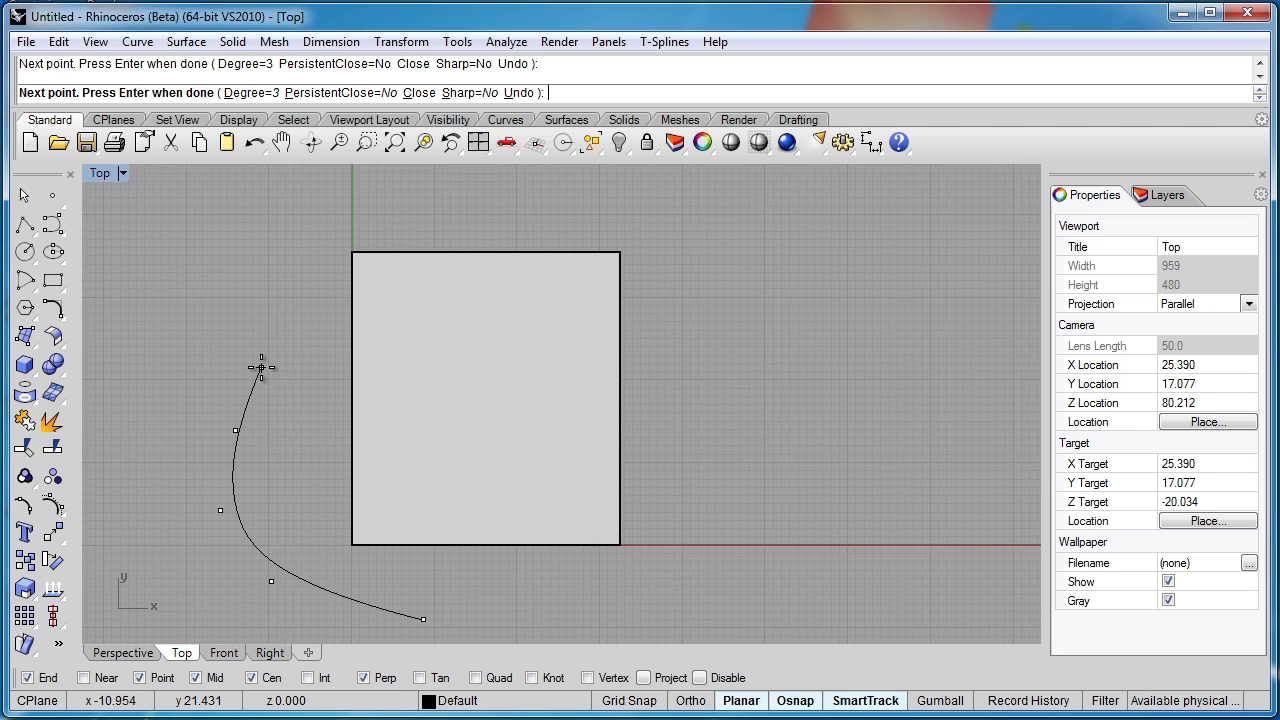
left_click(261, 367)
left_click(275, 318)
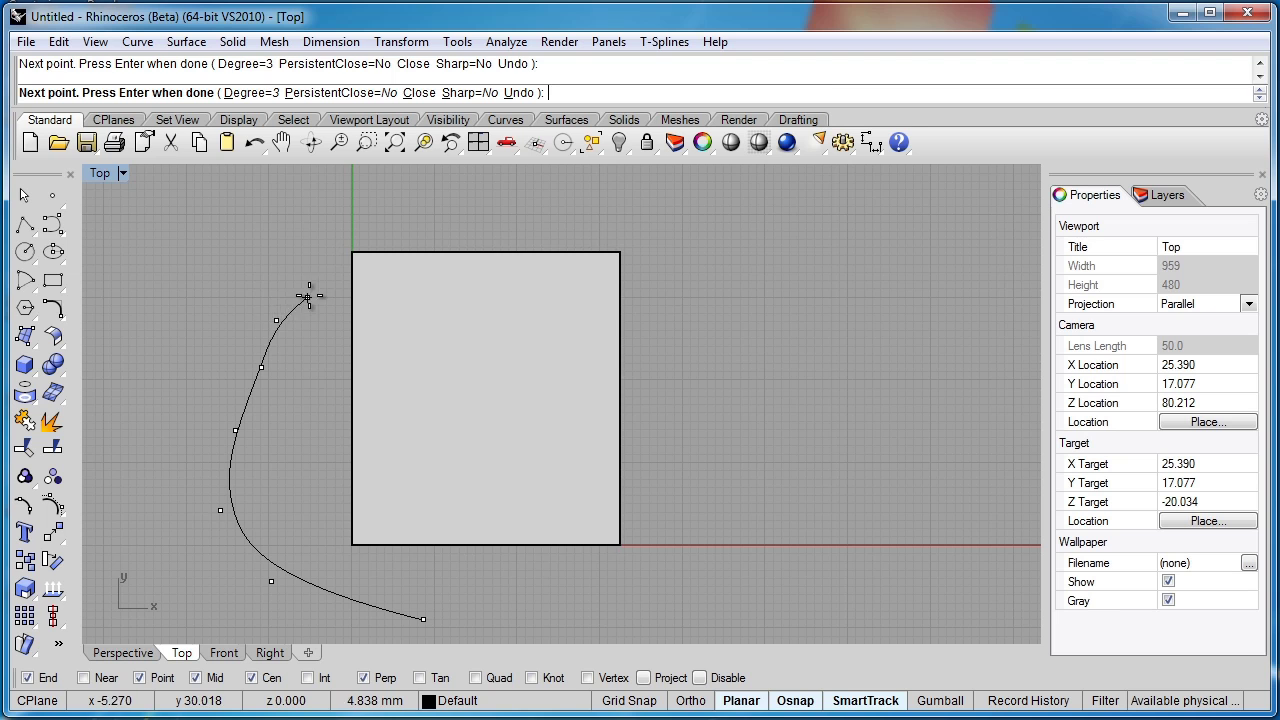
left_click(351, 253)
left_click(442, 213)
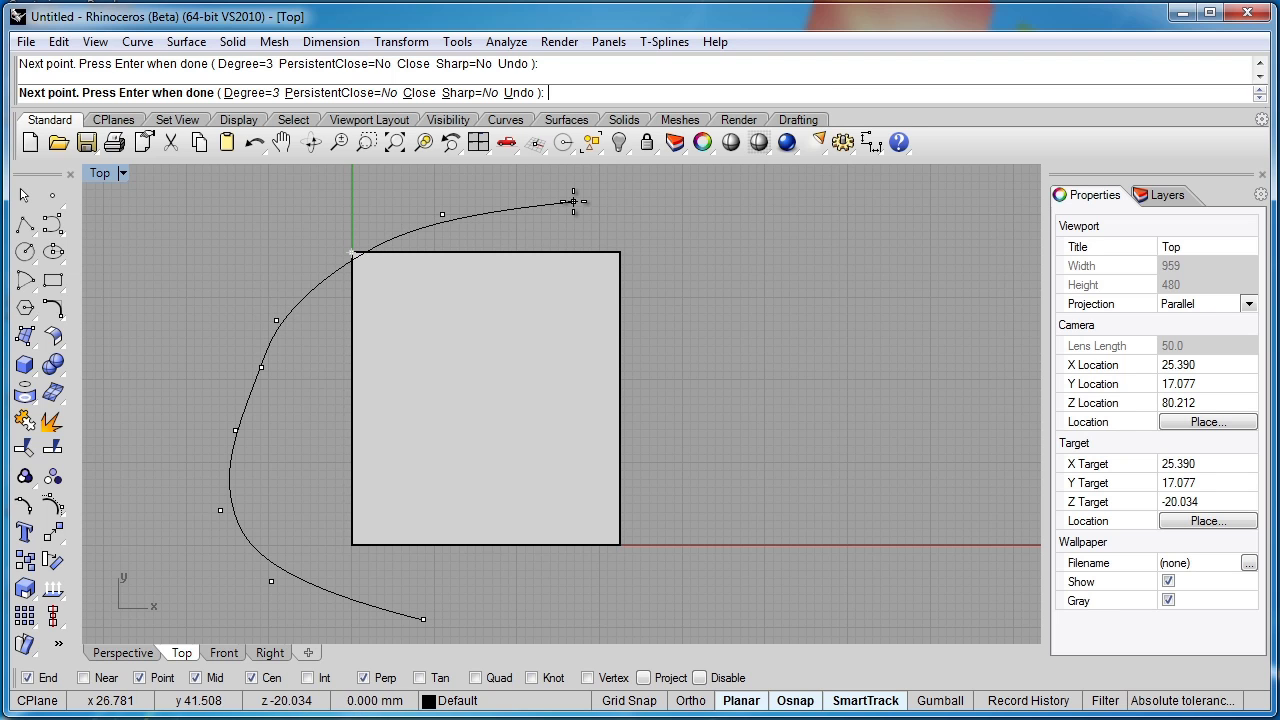
- Continue the curve around the box's right side, back down through the box, and close it with C
left_click(573, 202)
left_click(692, 211)
left_click(745, 363)
left_click(683, 388)
left_click(543, 390)
left_click(489, 442)
left_click(502, 505)
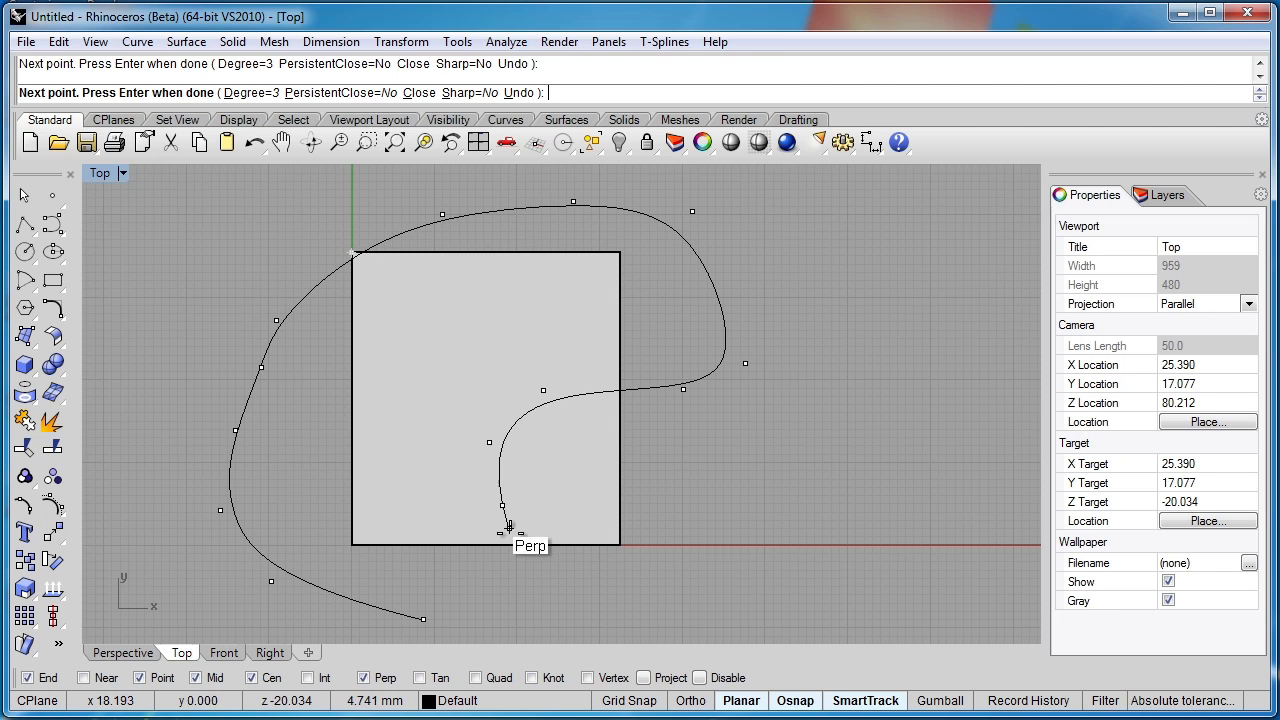
left_click(530, 589)
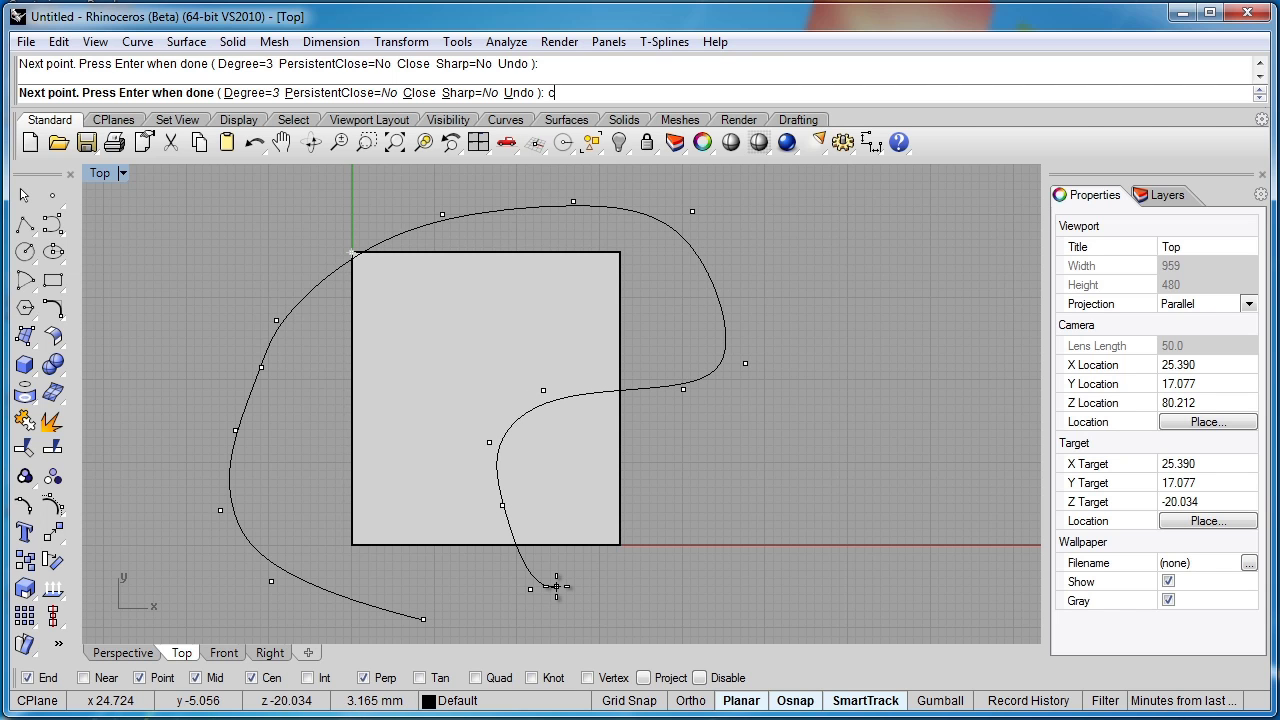
type("c")
key("Return")
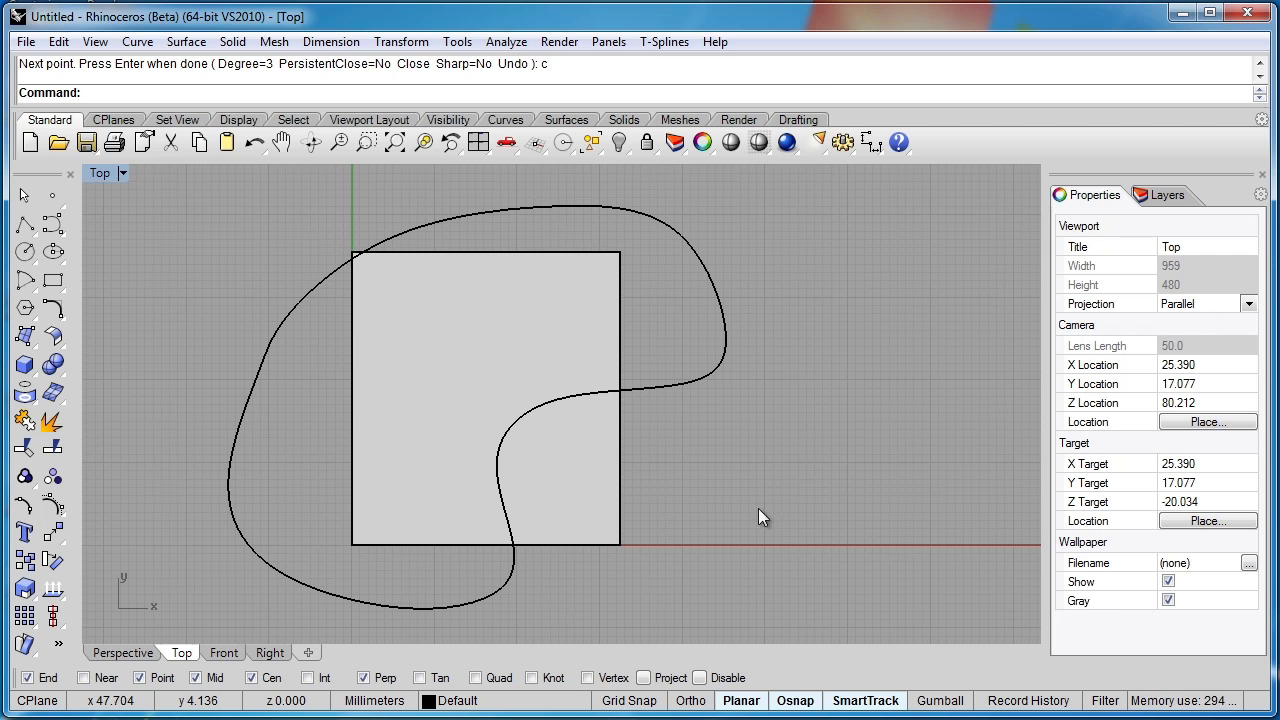
- Show the curve's control points and delete two left-side points and one right-side point
left_click(302, 304)
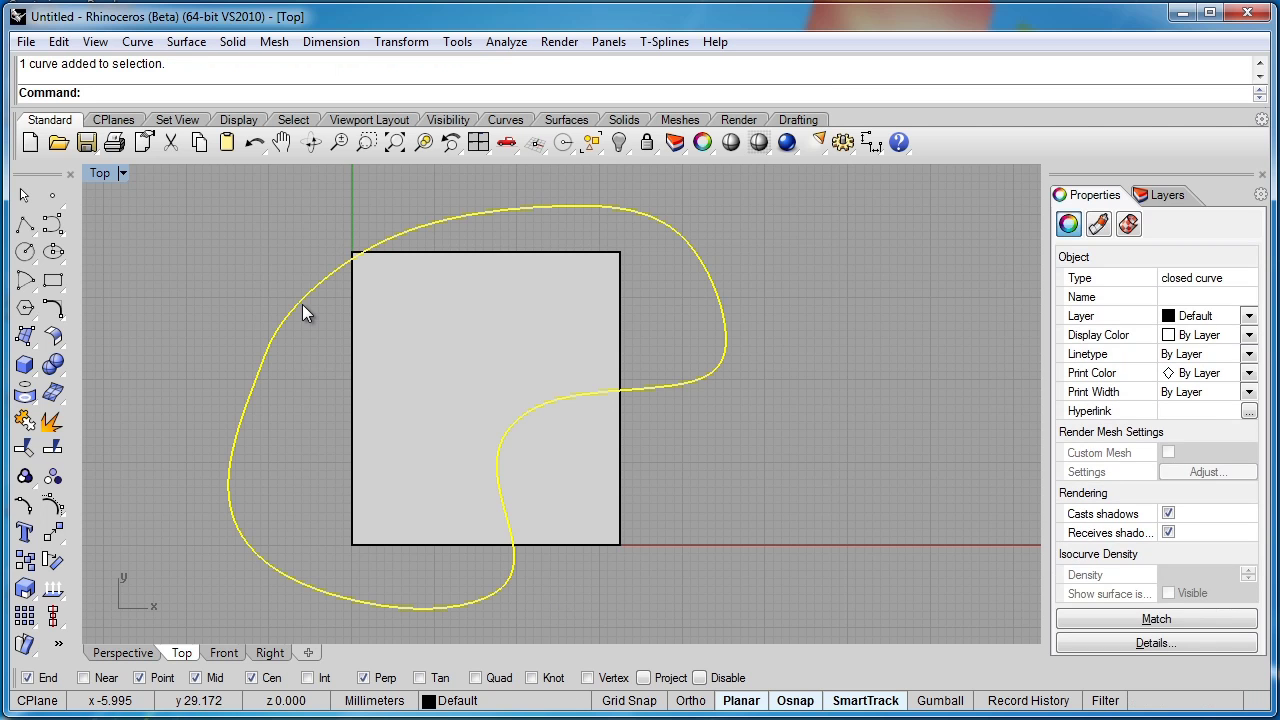
key("F10")
left_click(261, 366)
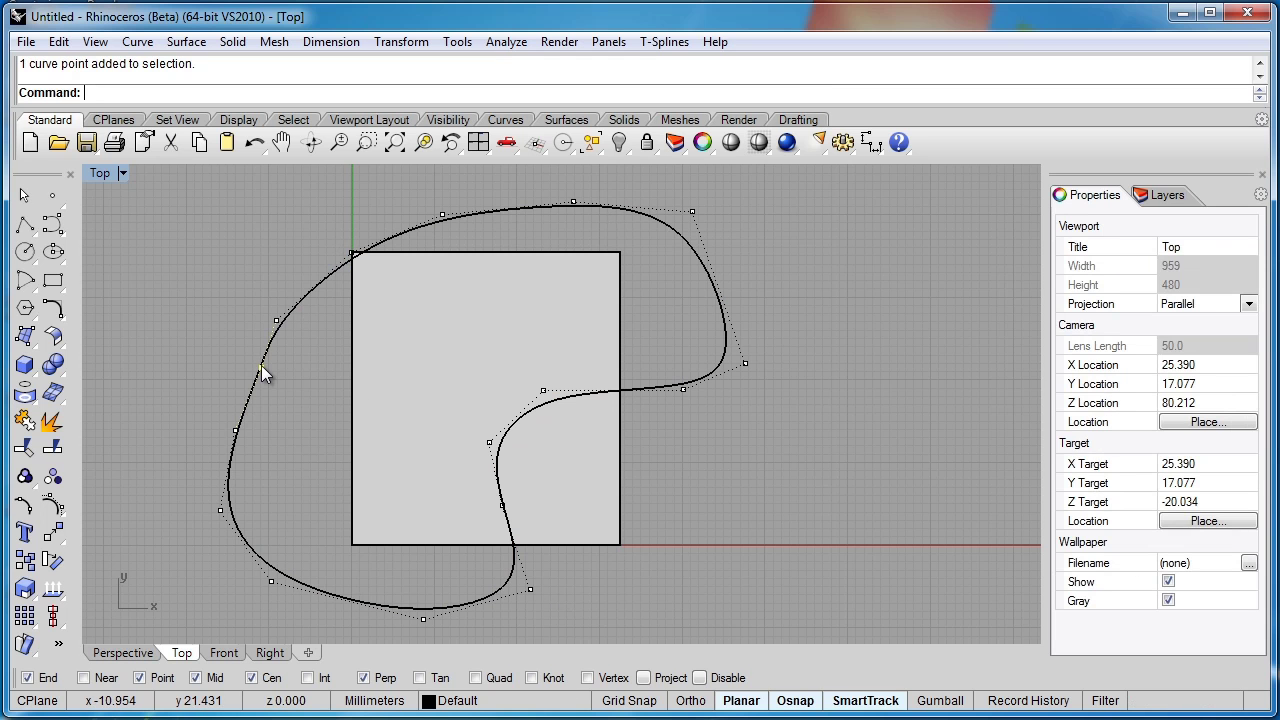
key("Delete")
left_click(241, 438)
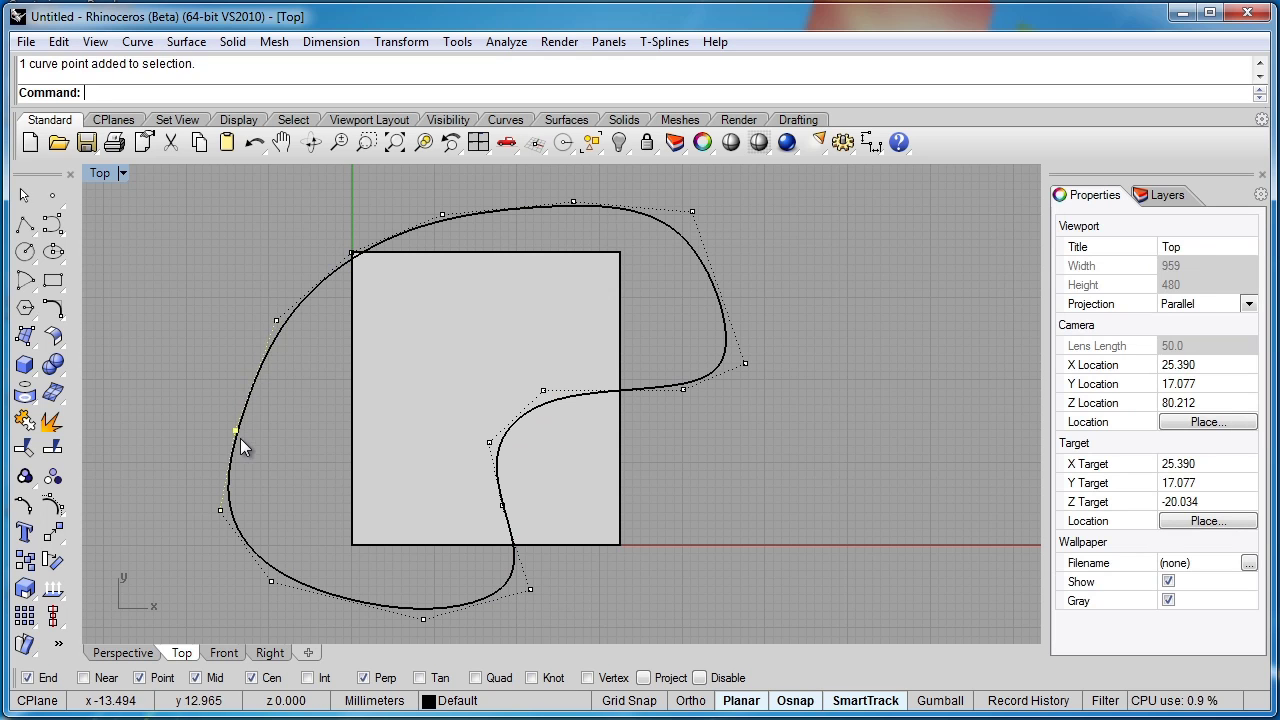
key("Delete")
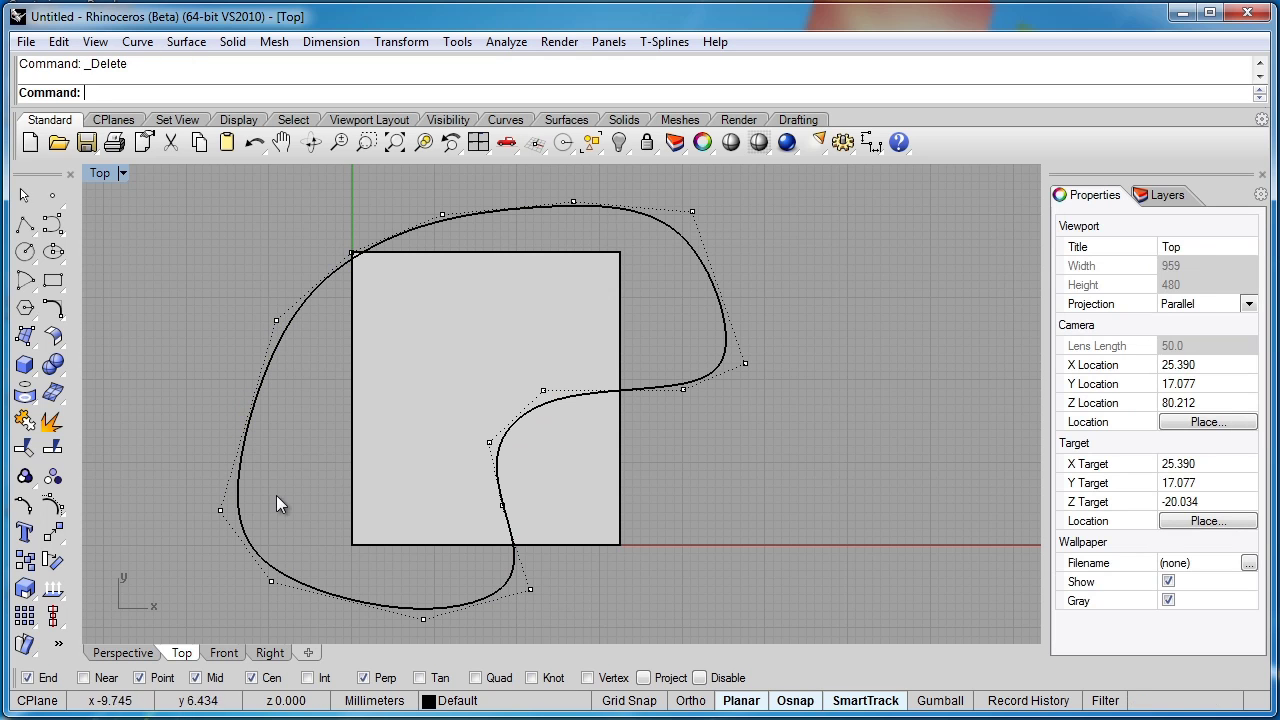
left_click(745, 363)
key("Delete")
- Drag the right, top and left control points to reshape the curve, undoing one unwanted deletion
left_click_drag(692, 212, 723, 241)
left_click_drag(574, 201, 581, 172)
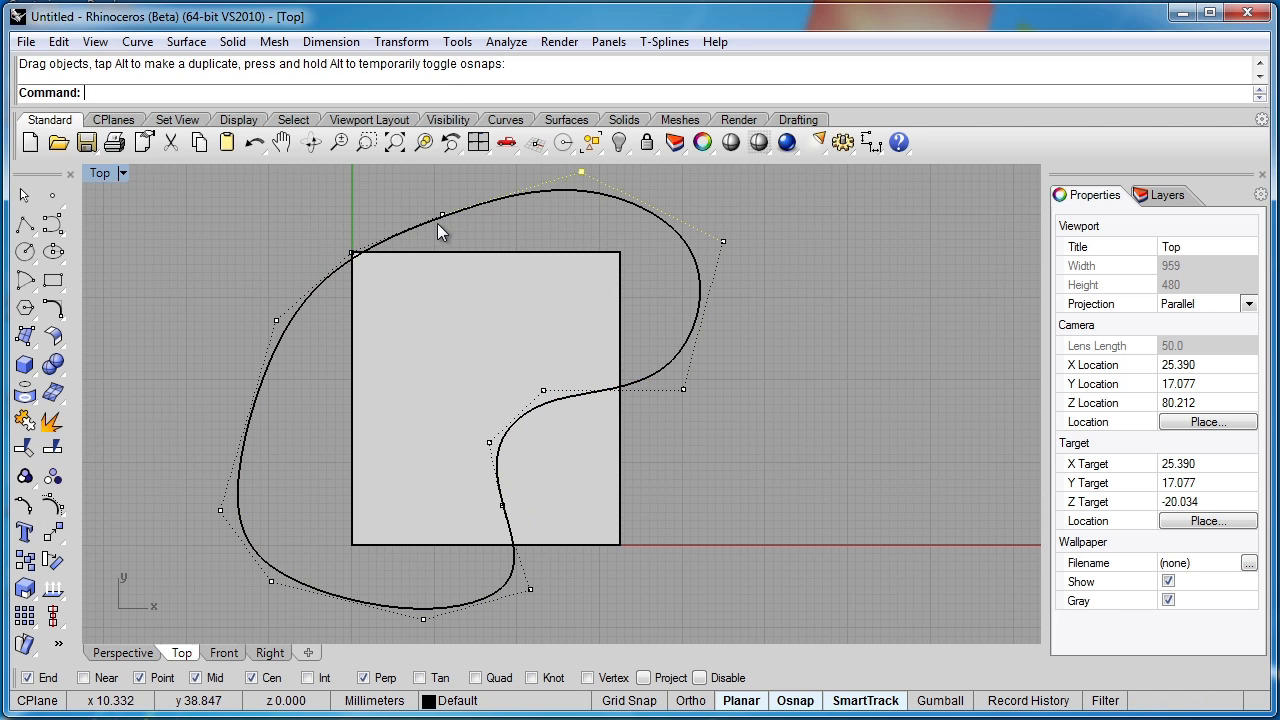
left_click(441, 216)
key("Delete")
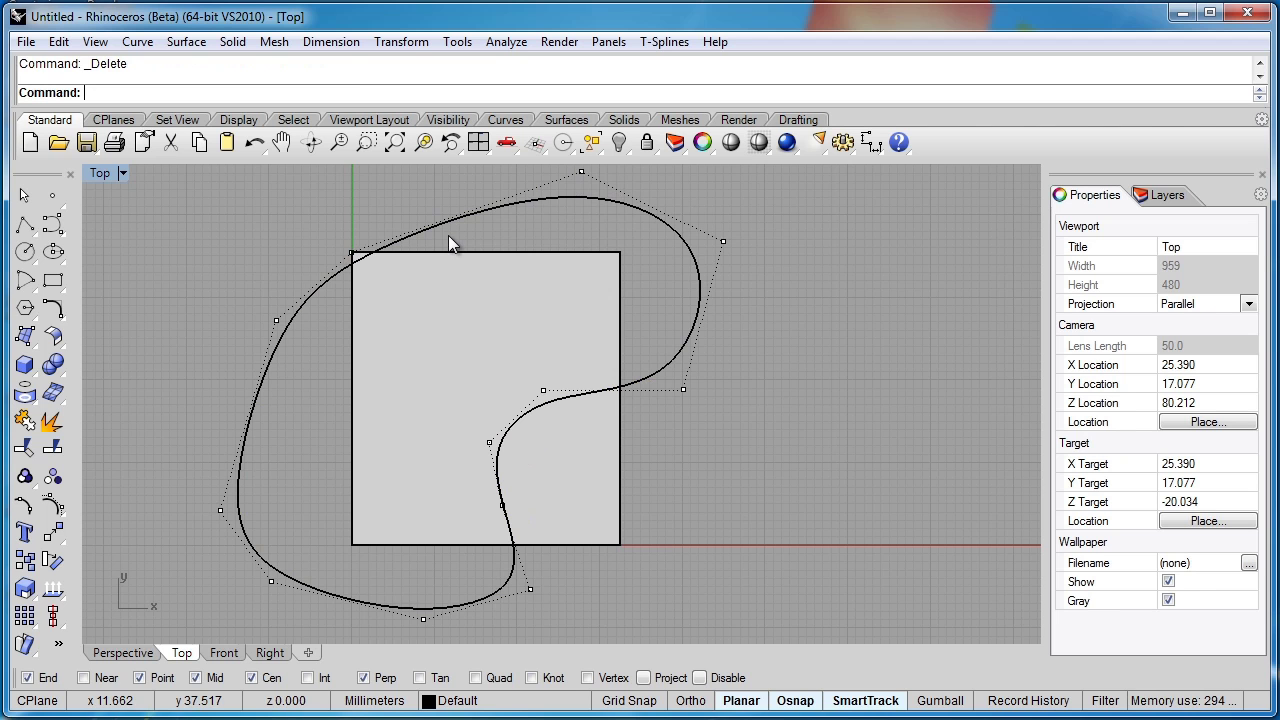
key("ctrl+z")
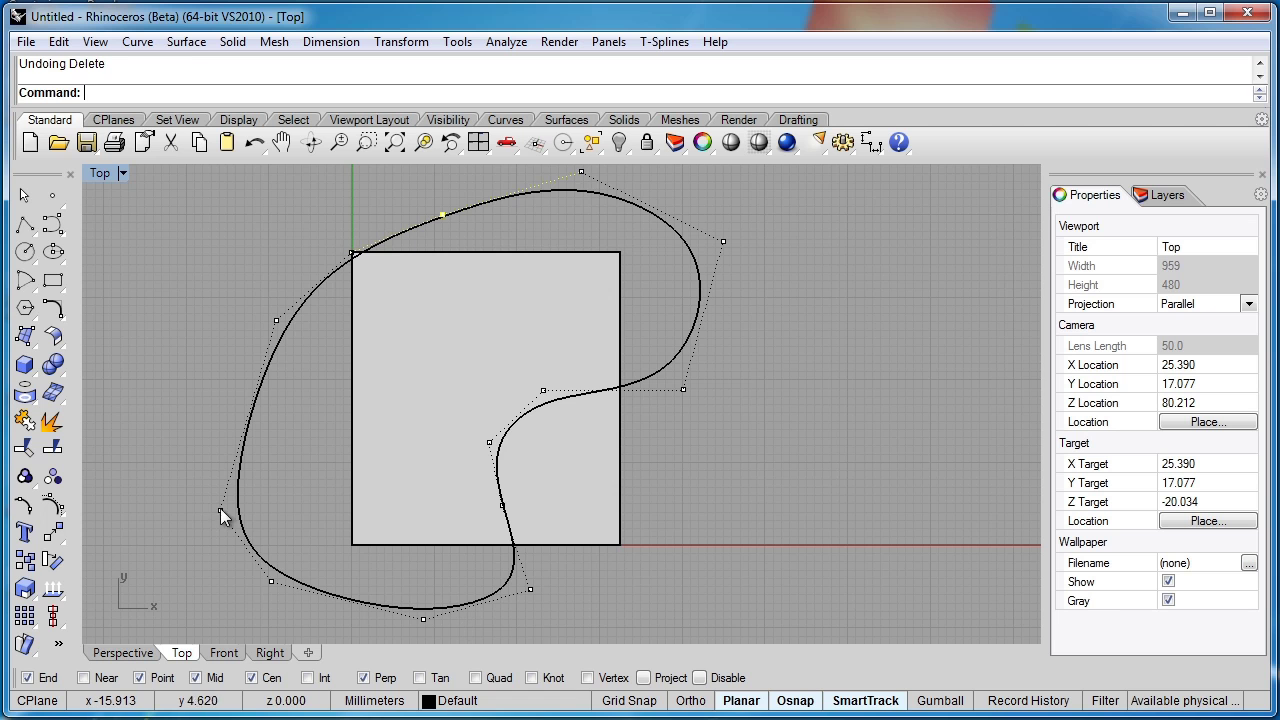
left_click_drag(220, 510, 223, 463)
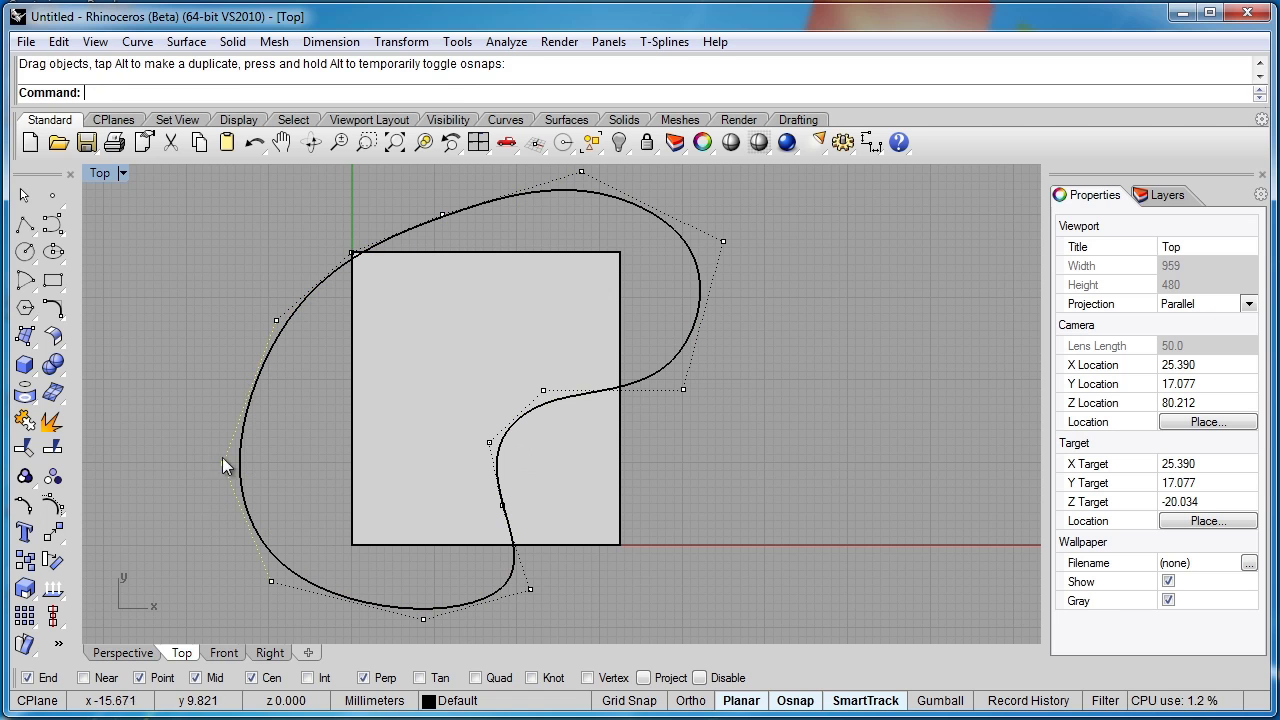
left_click(270, 583)
left_click_drag(270, 583, 260, 593)
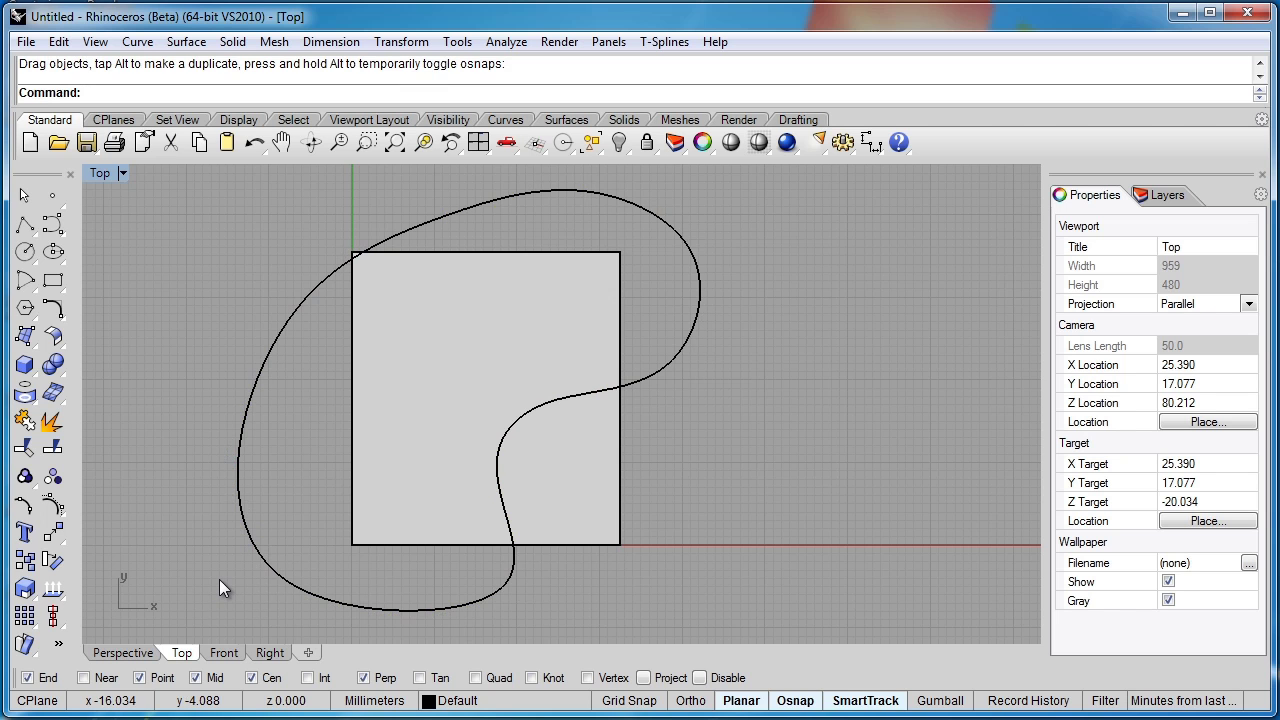
- Switch to the Perspective viewport and orbit around the box and curve
left_click(125, 655)
right_click_drag(285, 596, 483, 460)
right_click_drag(412, 359, 523, 367)
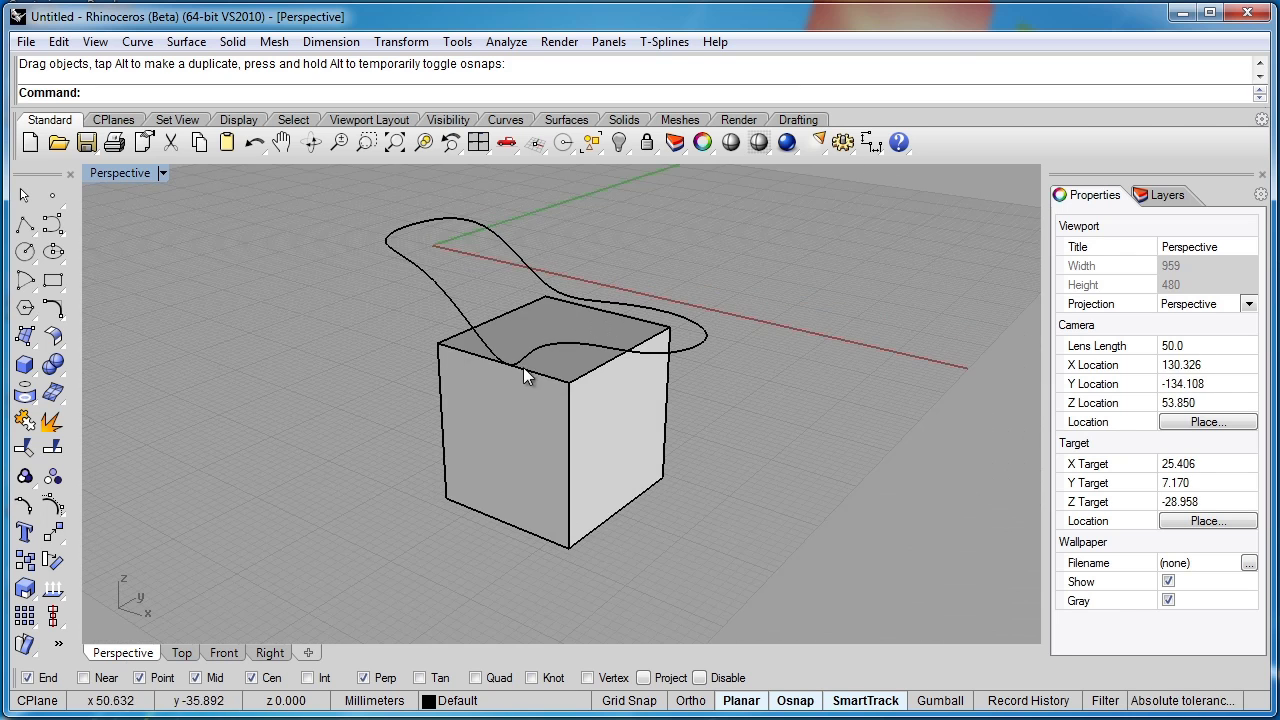
right_click_drag(660, 360, 591, 583)
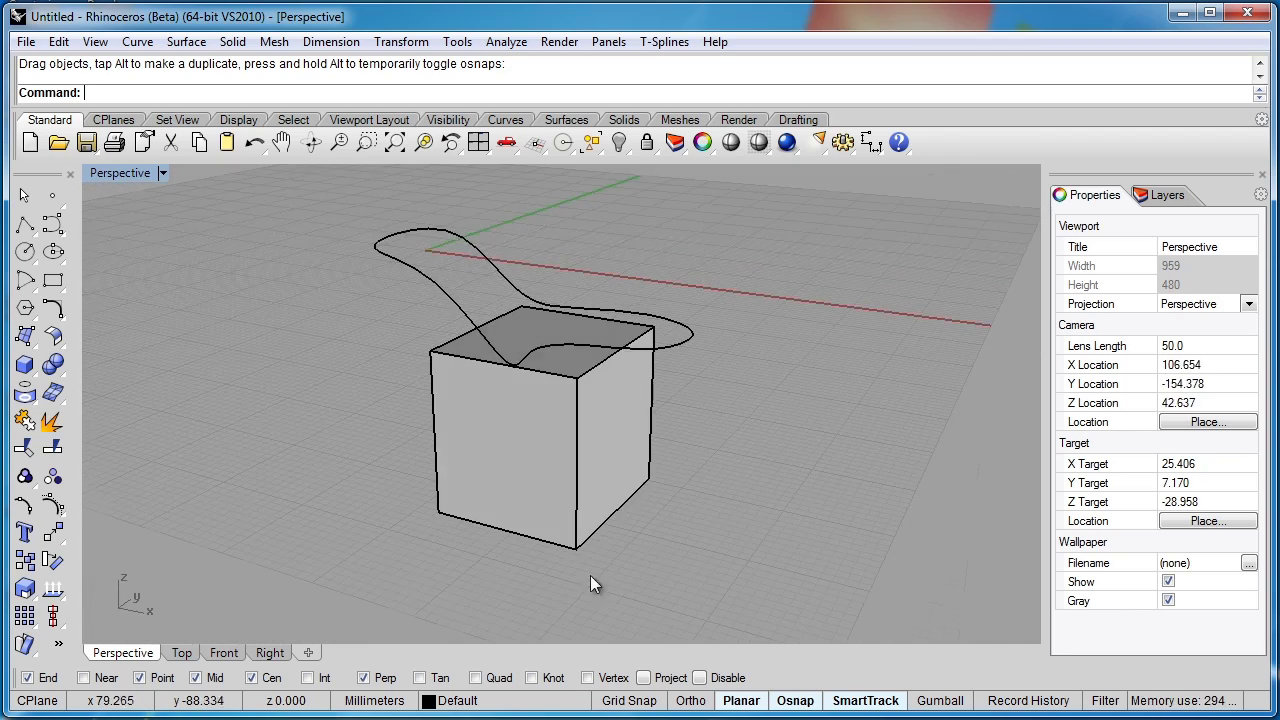
- Turn on Planar mode, orbit to check the curve's height over the box, and select the box
left_click(745, 702)
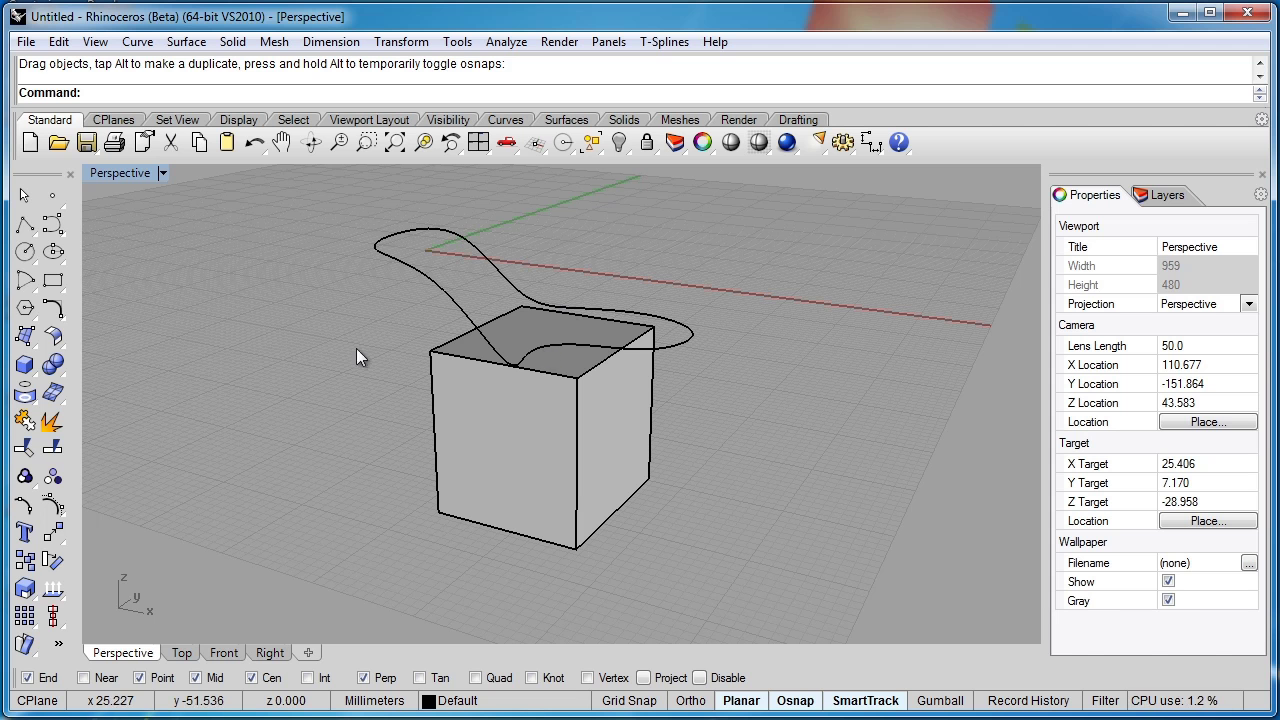
right_click_drag(356, 348, 466, 241)
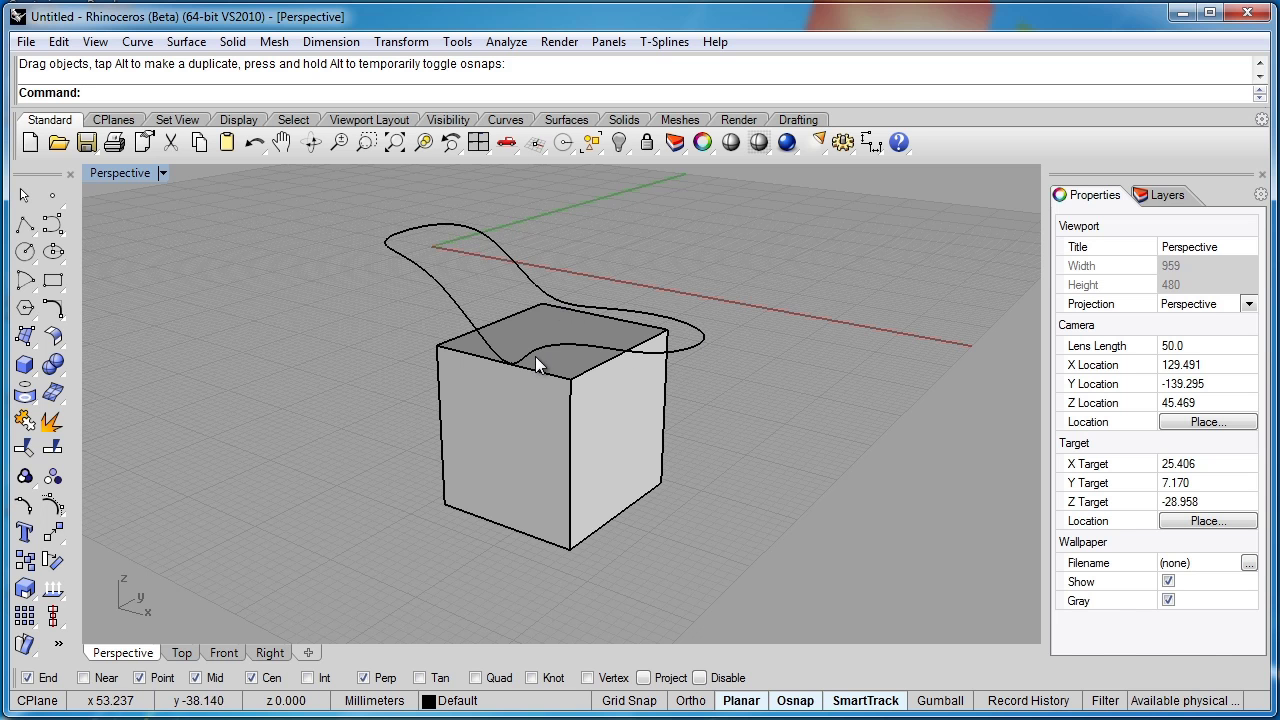
right_click_drag(566, 386, 555, 356)
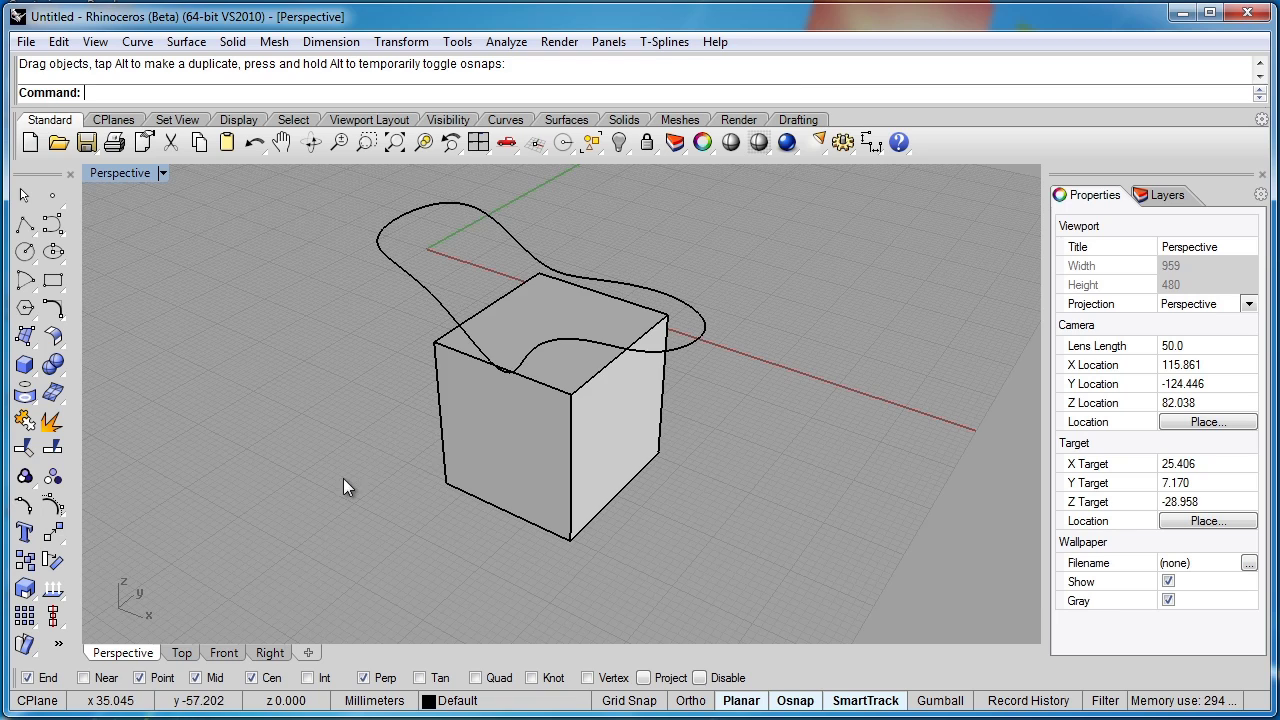
right_click_drag(343, 478, 401, 445)
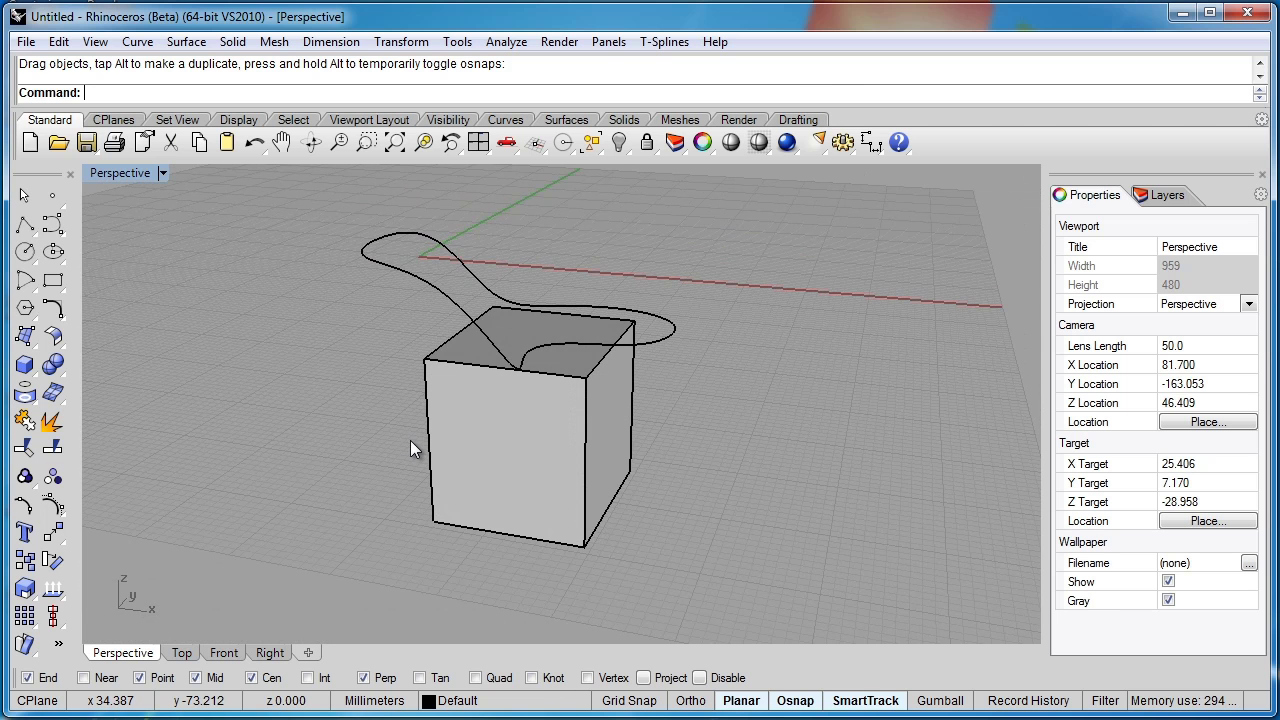
left_click(496, 476)
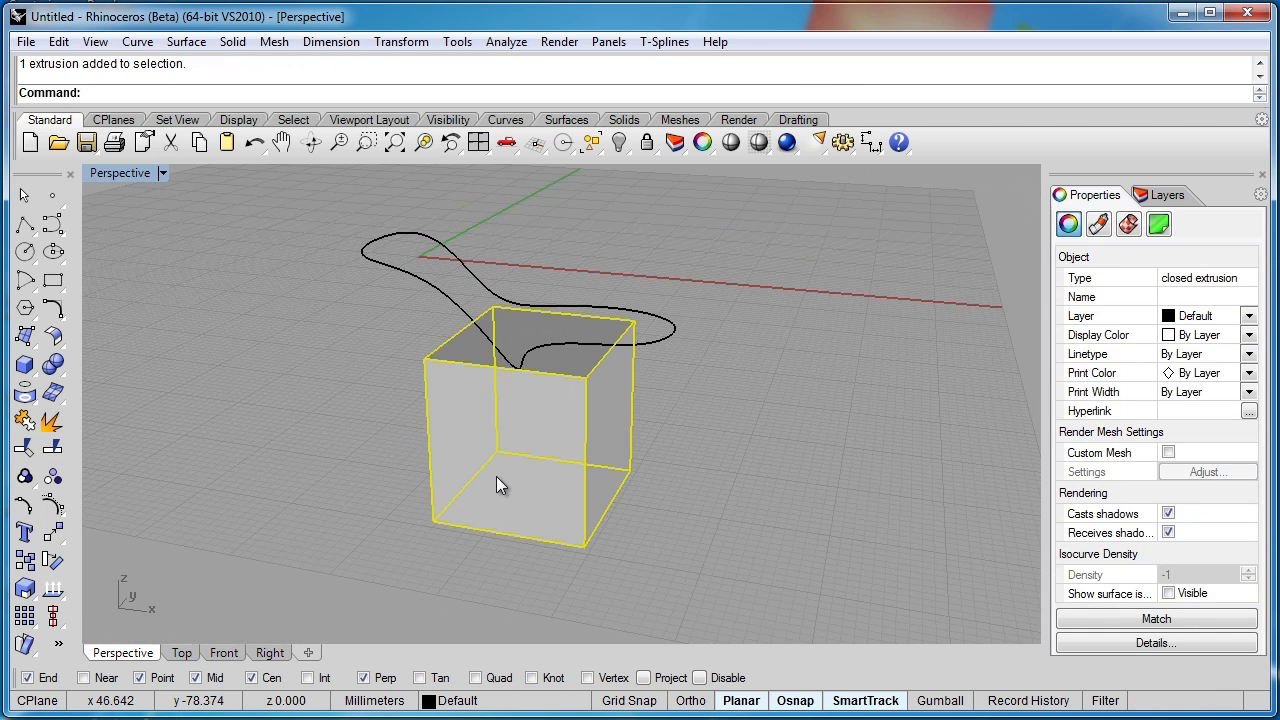
- Delete the box, leaving only the closed freeform curve
key("Delete")
right_click_drag(471, 485, 417, 482)
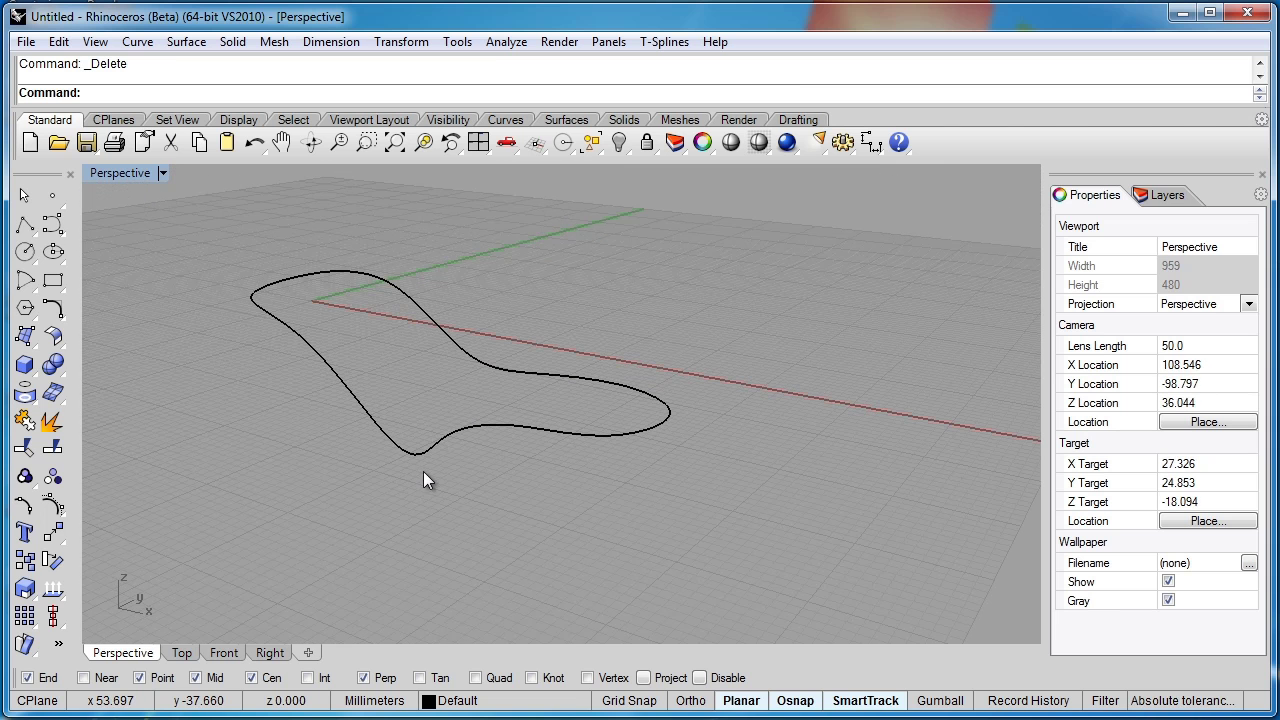
left_click(466, 428)
left_click(417, 42)
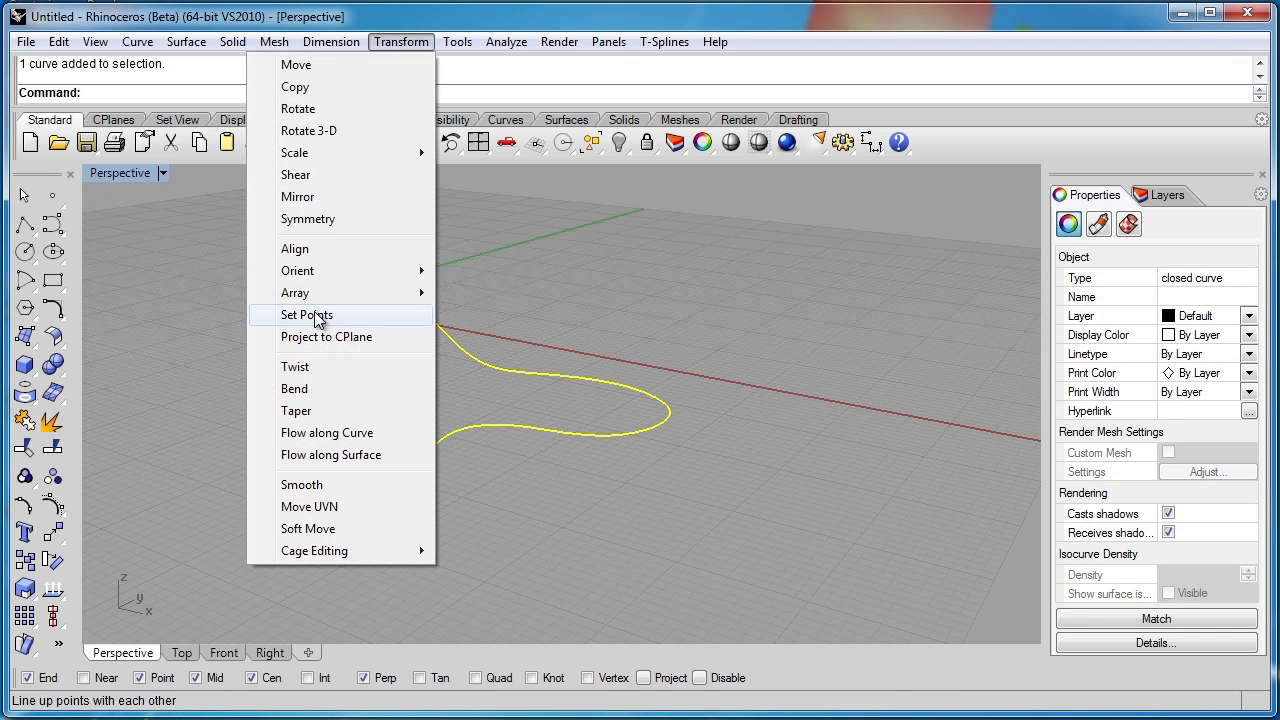
left_click(593, 307)
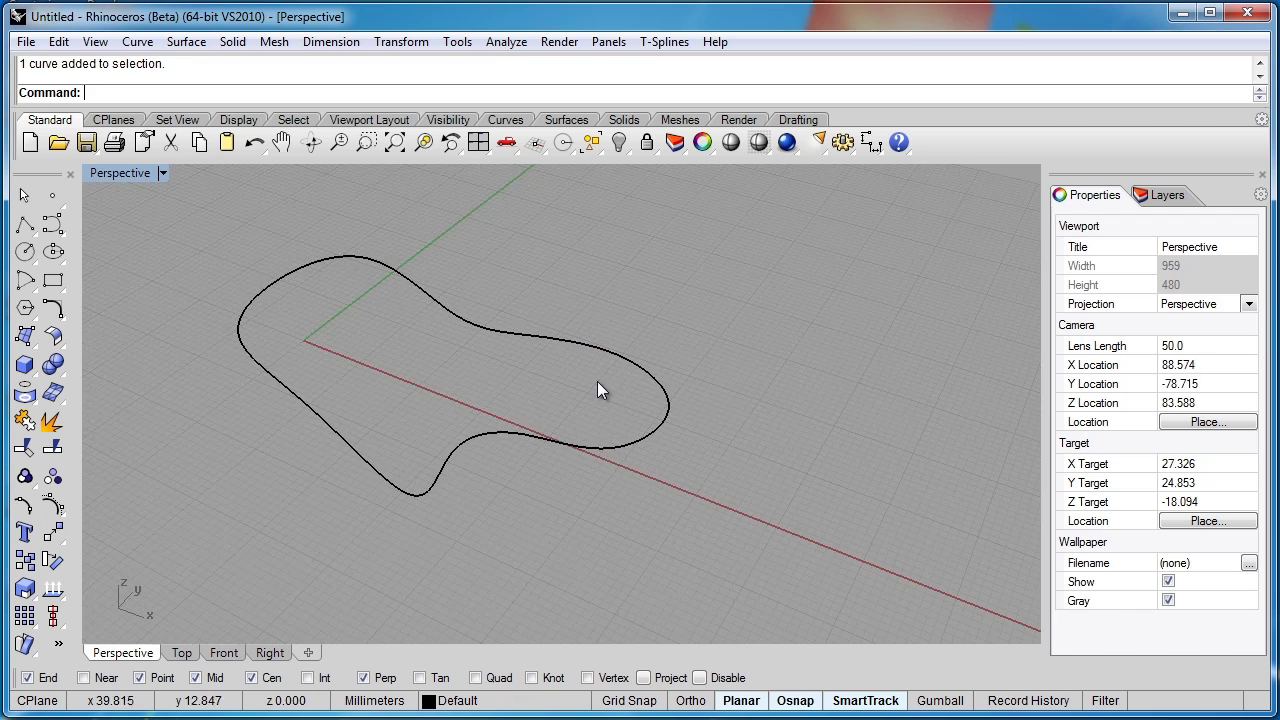
right_click_drag(597, 381, 564, 353)
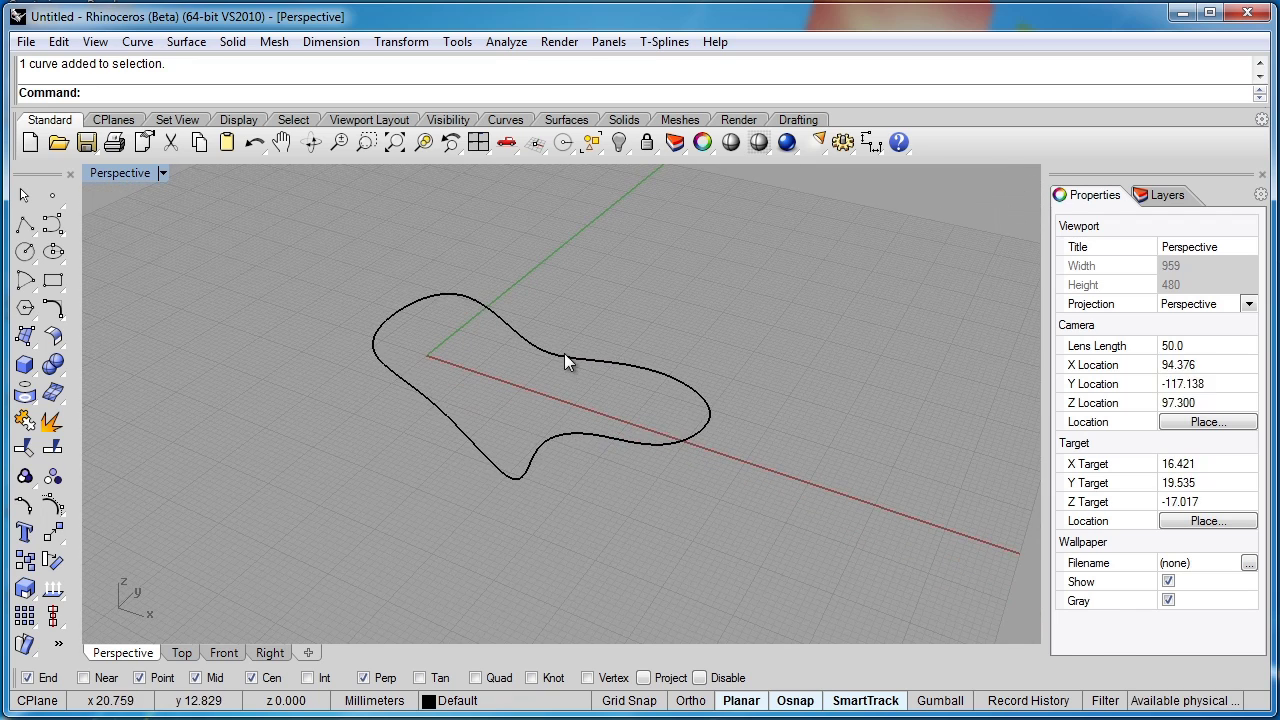
- Try Transform > Set Points on the reselected curve, then cancel it
left_click(565, 353)
left_click(405, 46)
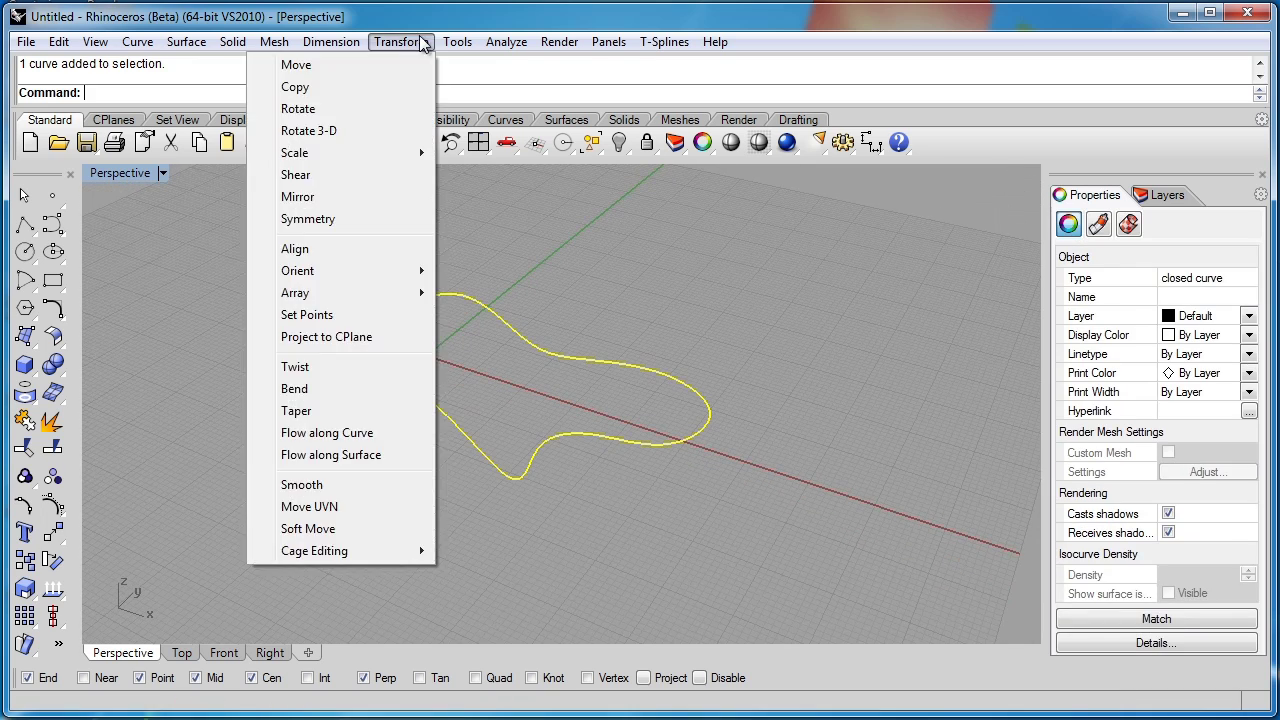
left_click(300, 311)
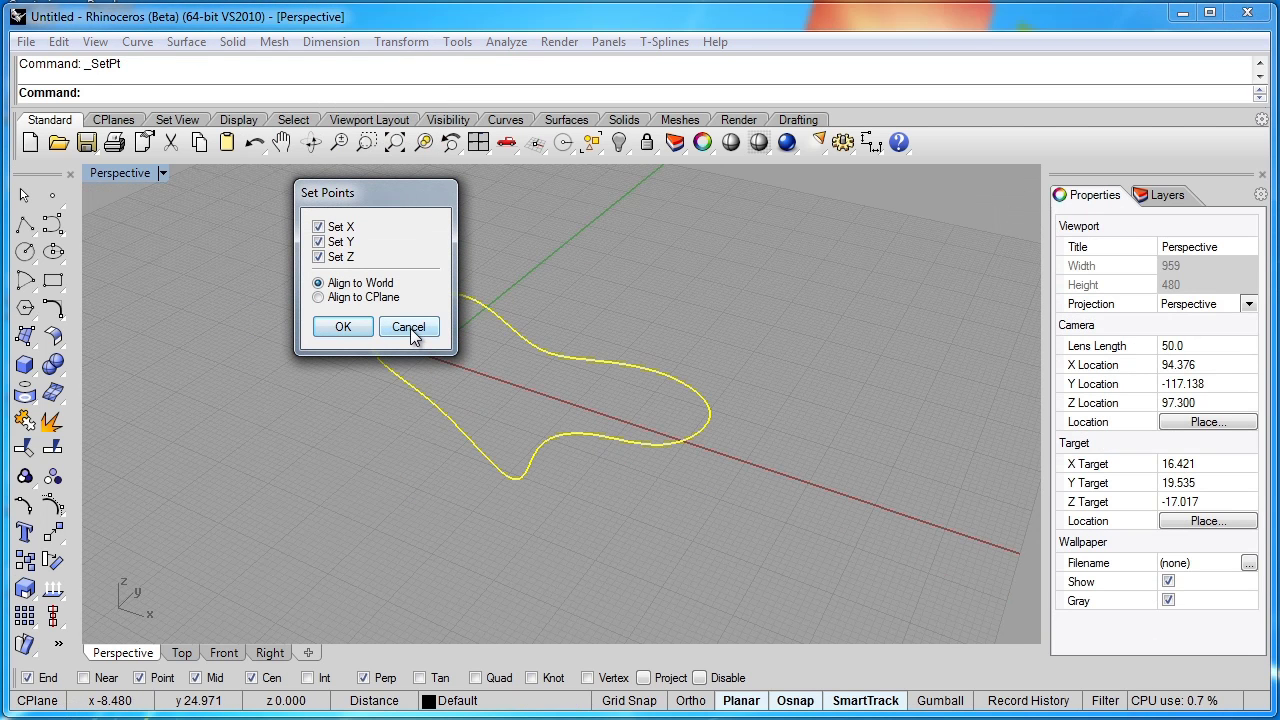
left_click(410, 328)
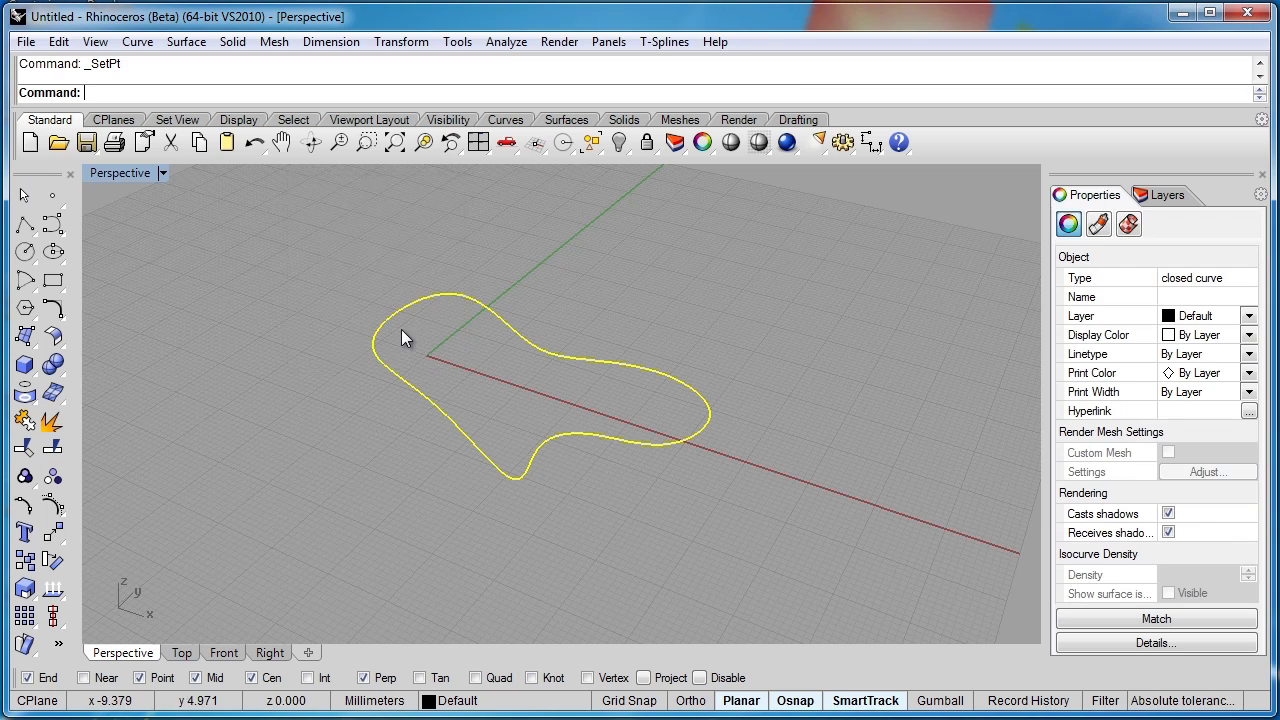
right_click_drag(403, 338, 440, 355)
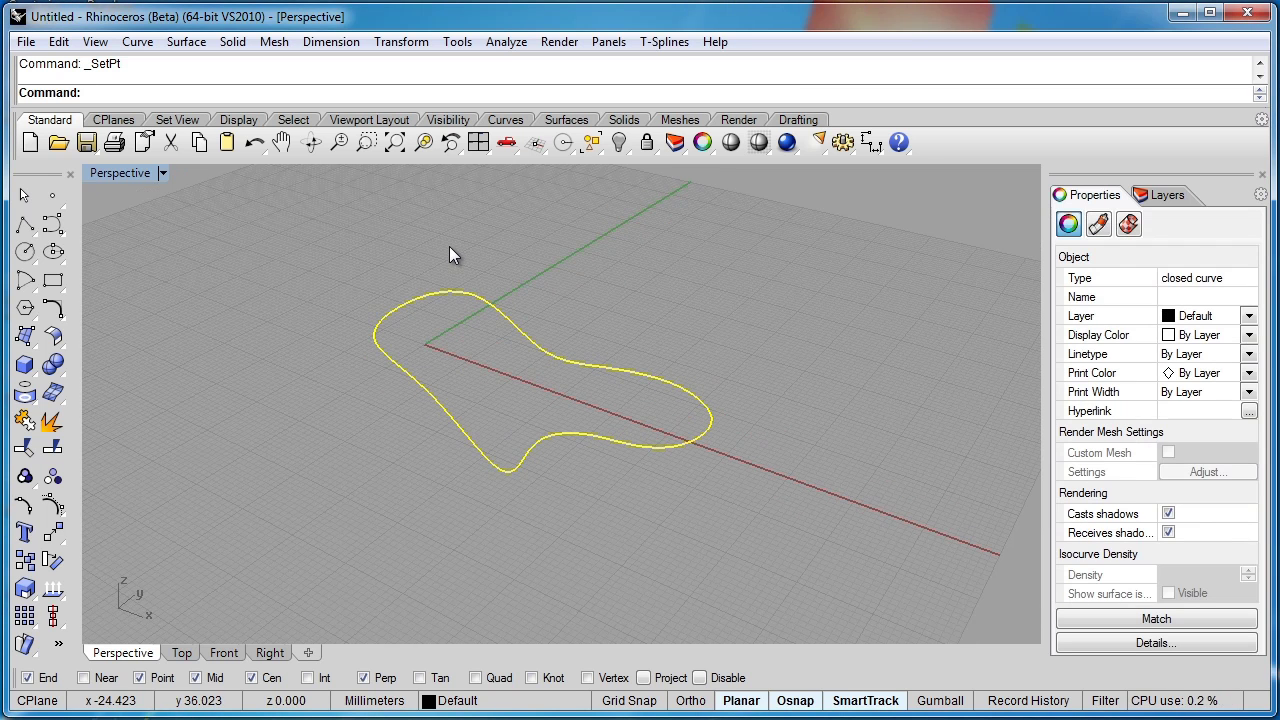
left_click(417, 45)
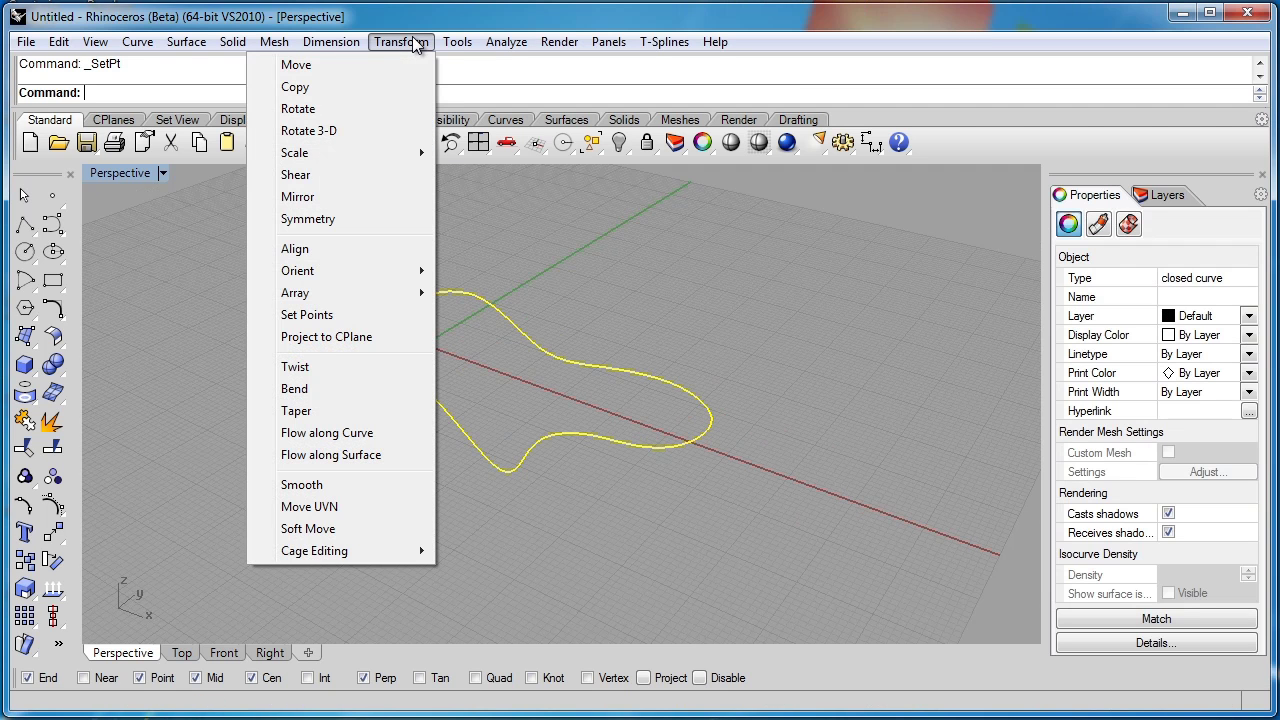
- Project the curve to the CPlane, deleting the original, and confirm it lies flat in Top and Perspective
left_click(343, 340)
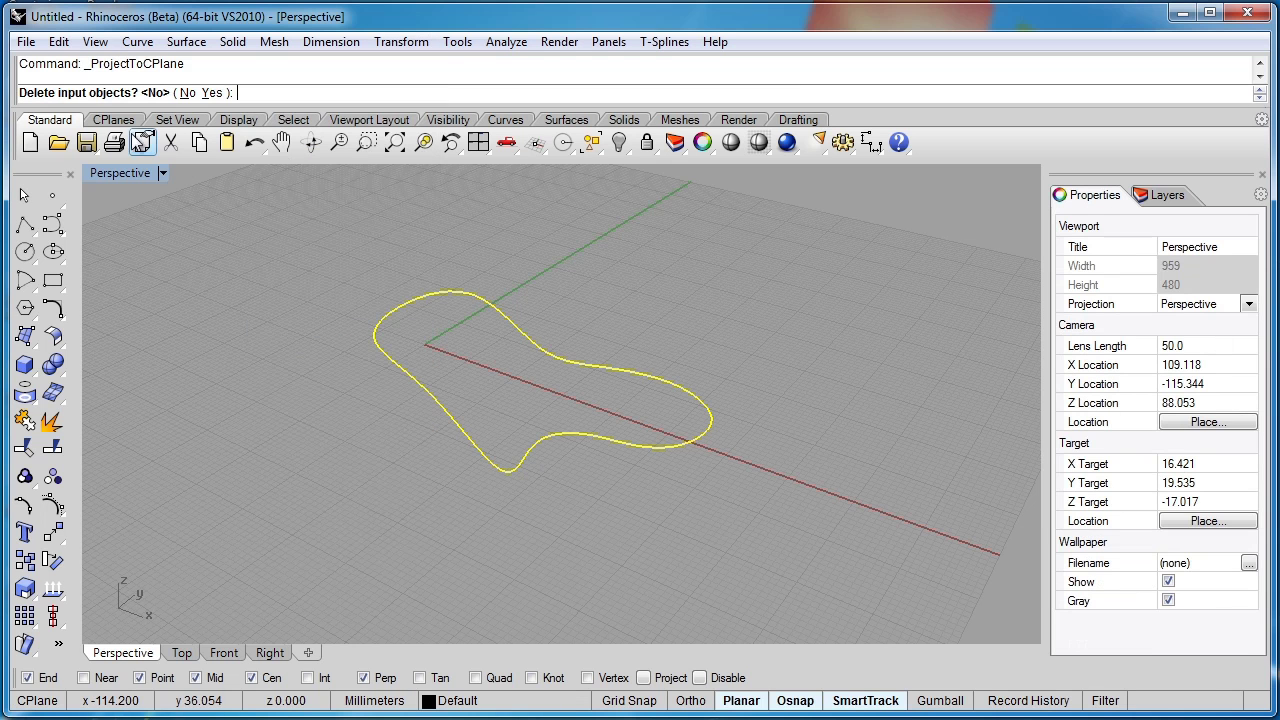
left_click(212, 94)
left_click(313, 392)
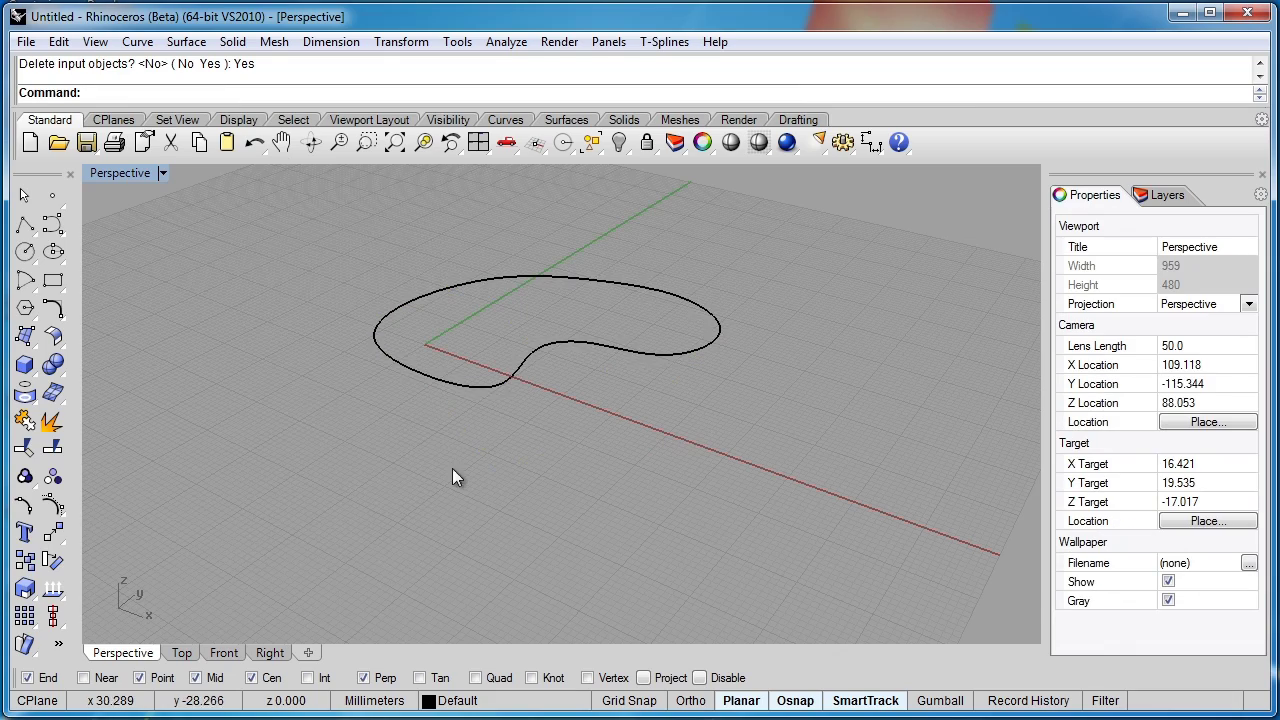
mouse_move(452, 478)
right_mouse_down()
mouse_move(479, 412)
mouse_move(652, 439)
mouse_move(616, 504)
mouse_move(476, 514)
mouse_move(442, 496)
right_mouse_up()
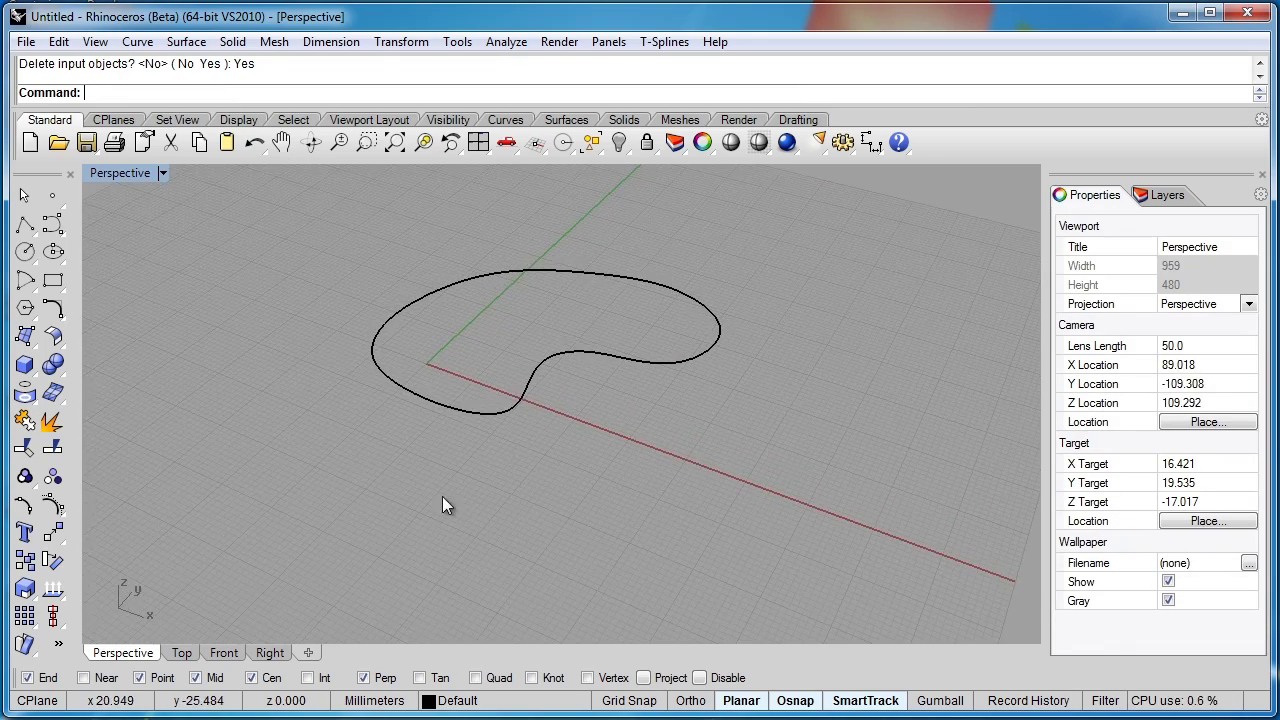
left_click(180, 653)
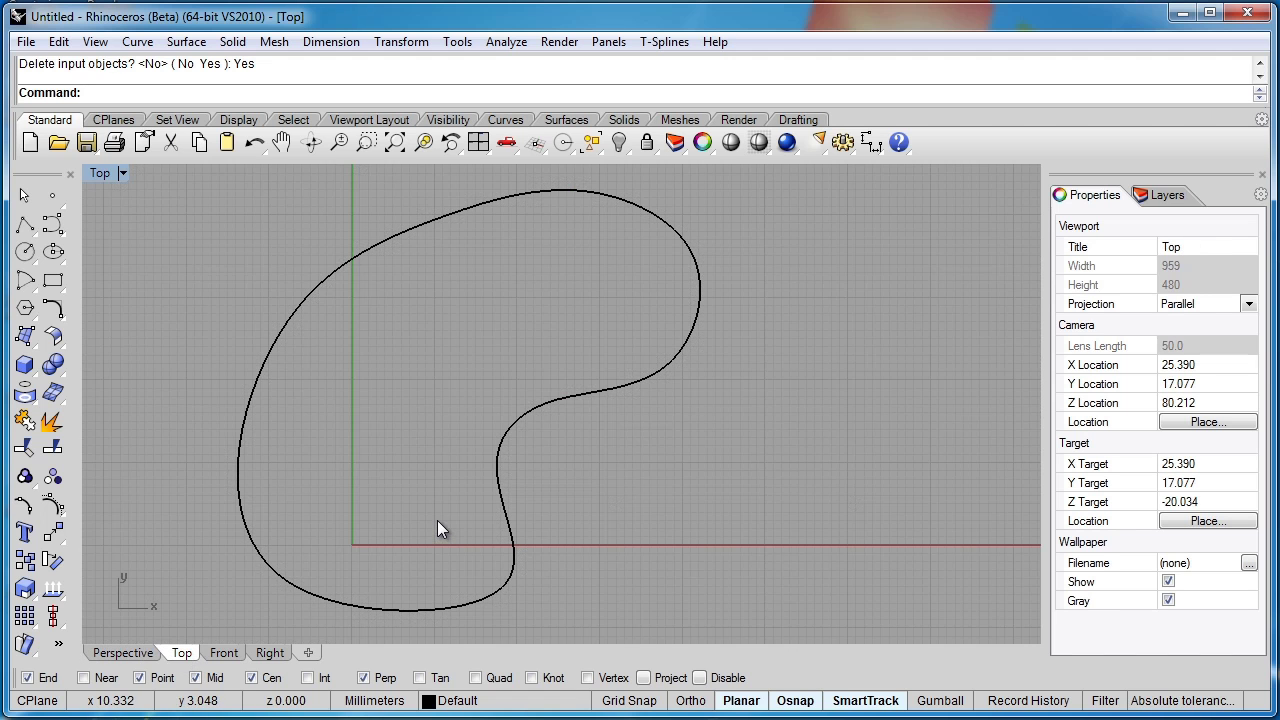
left_click(139, 652)
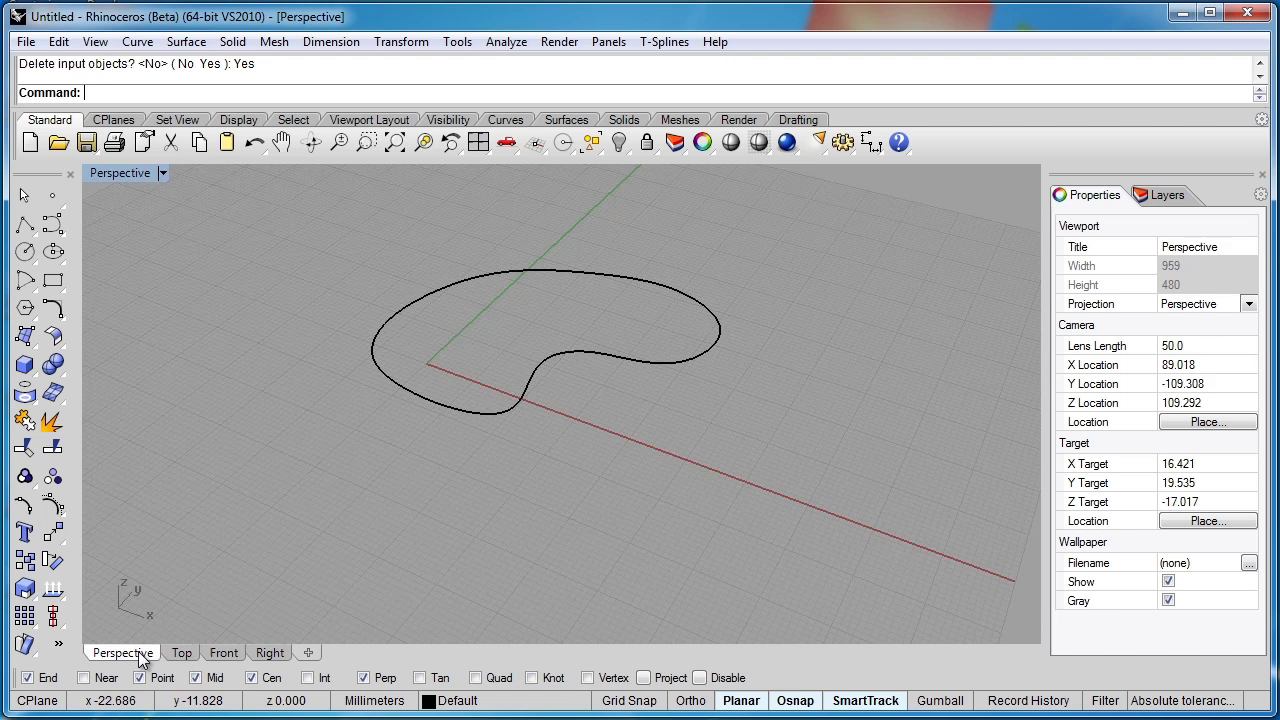
right_click_drag(470, 535, 561, 498)
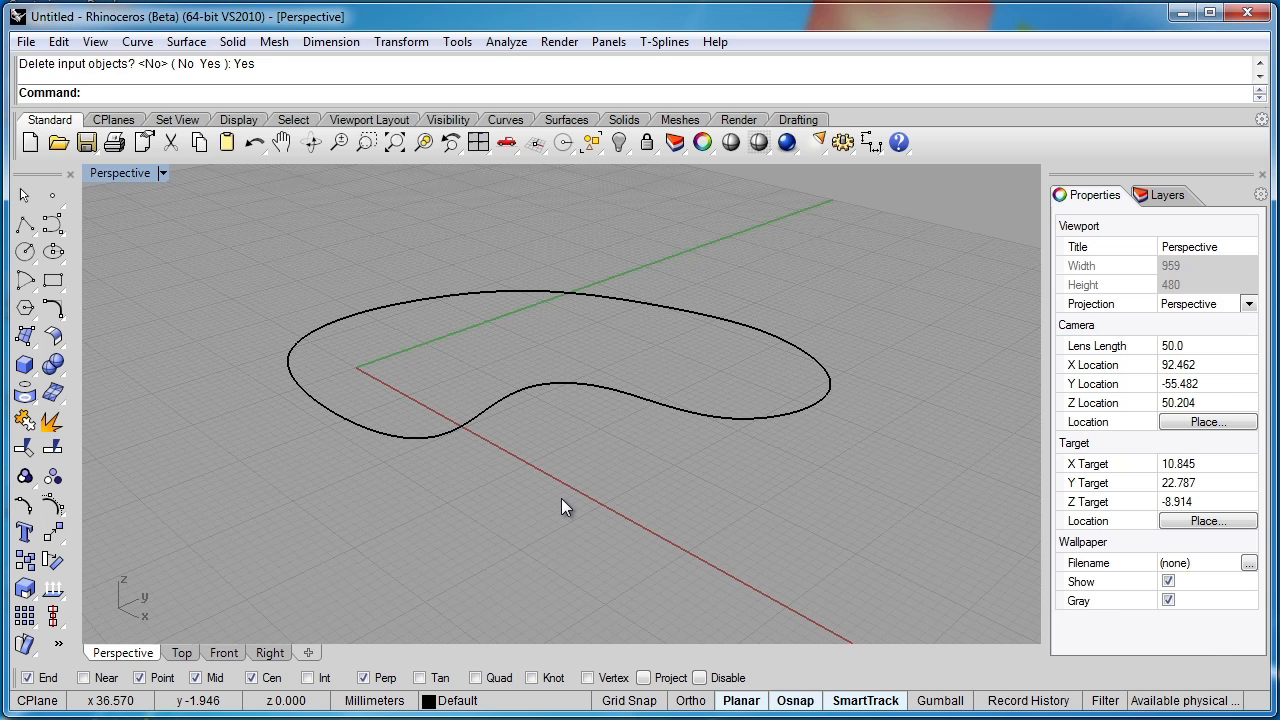